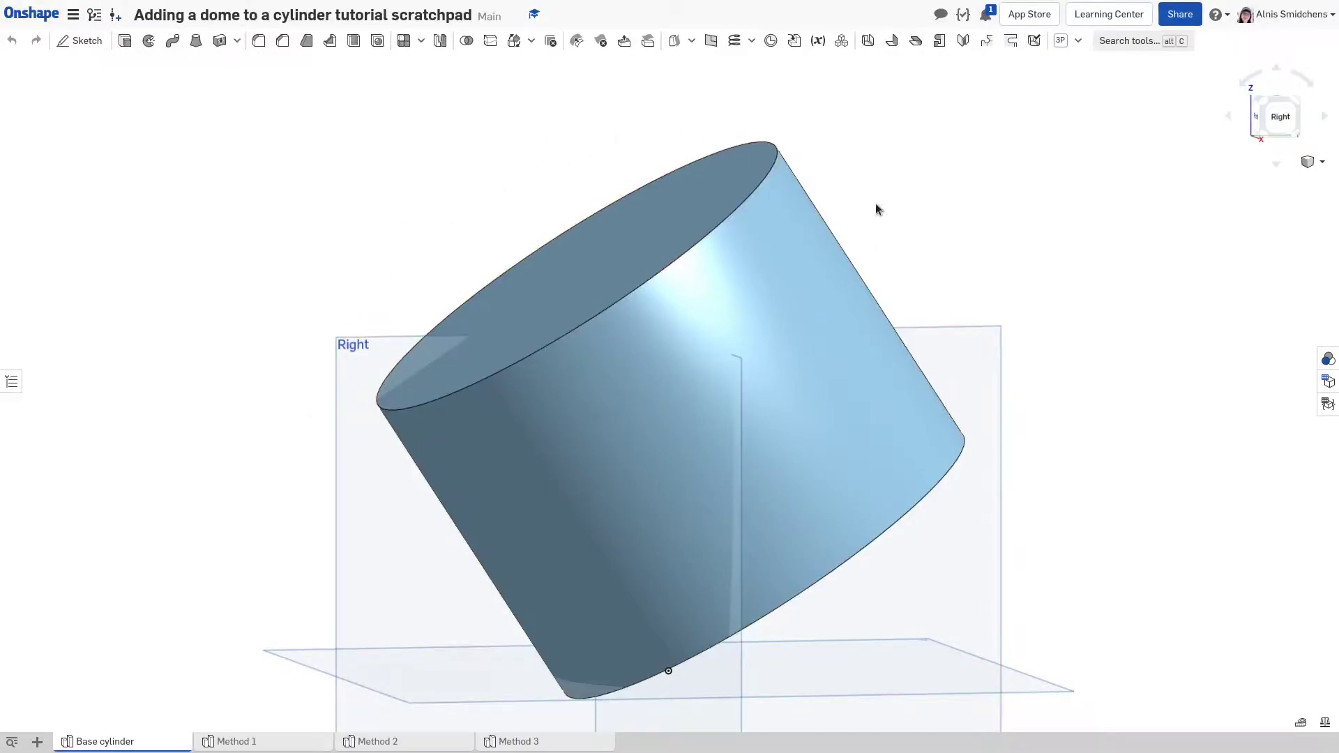
Look over the base cylinder from different views and the finished domes in the Method 1, Method 2 and Method 3 studios
{"action": "key", "text": "shift+4"}
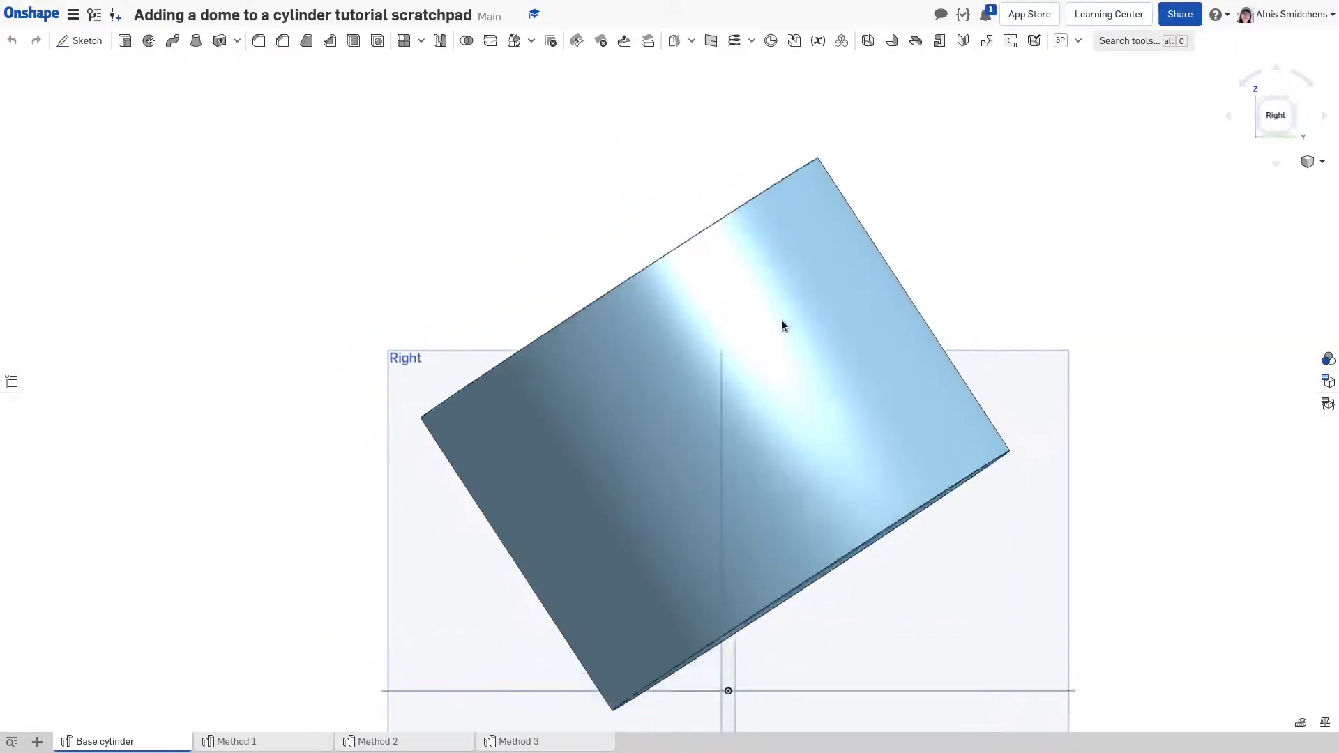
{"action": "key", "text": "shift+7"}
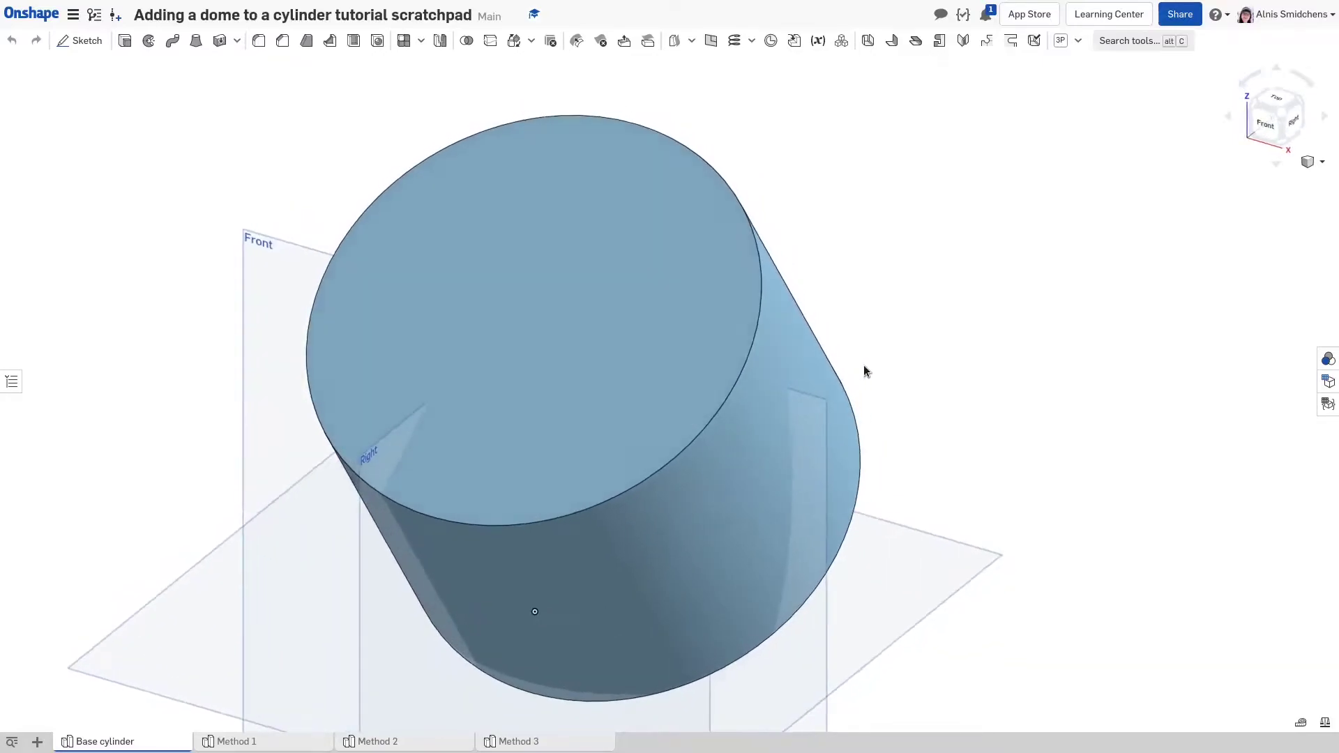
{"action": "left_click", "coordinate": [246, 744]}
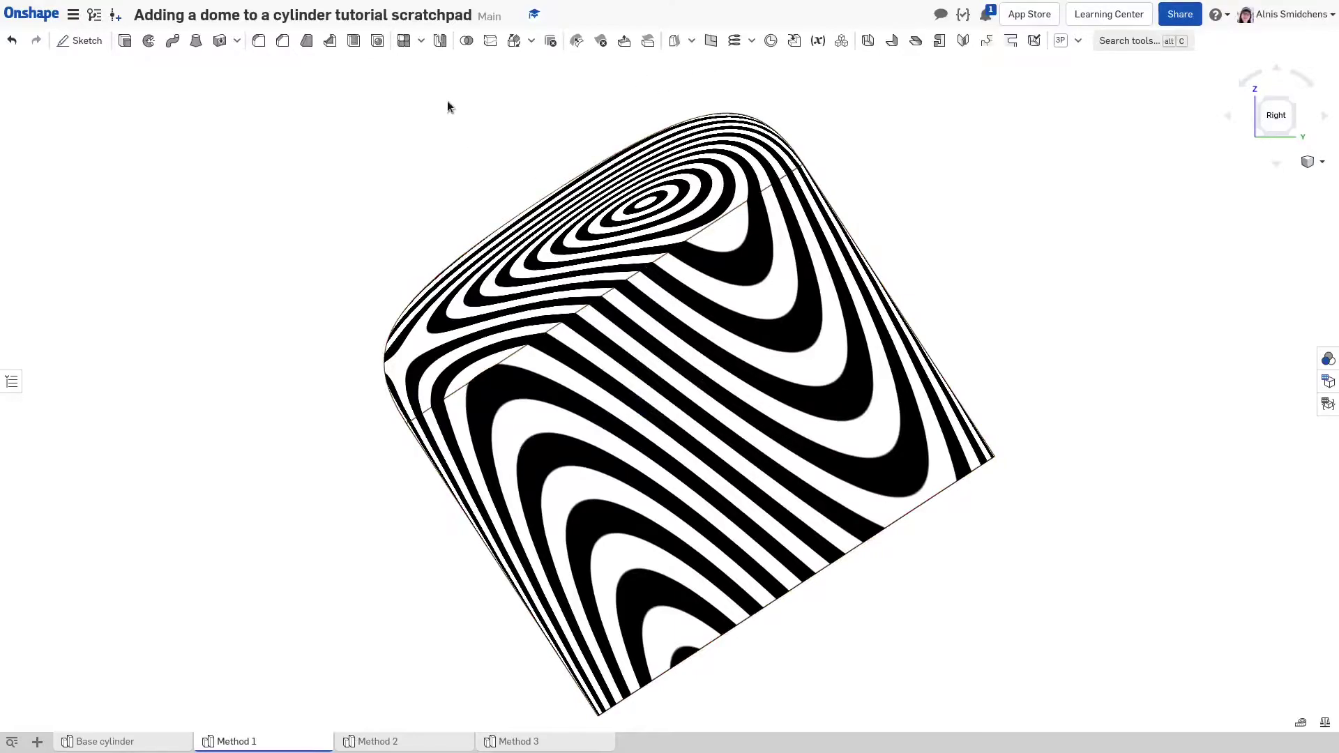
{"action": "left_click", "coordinate": [370, 740]}
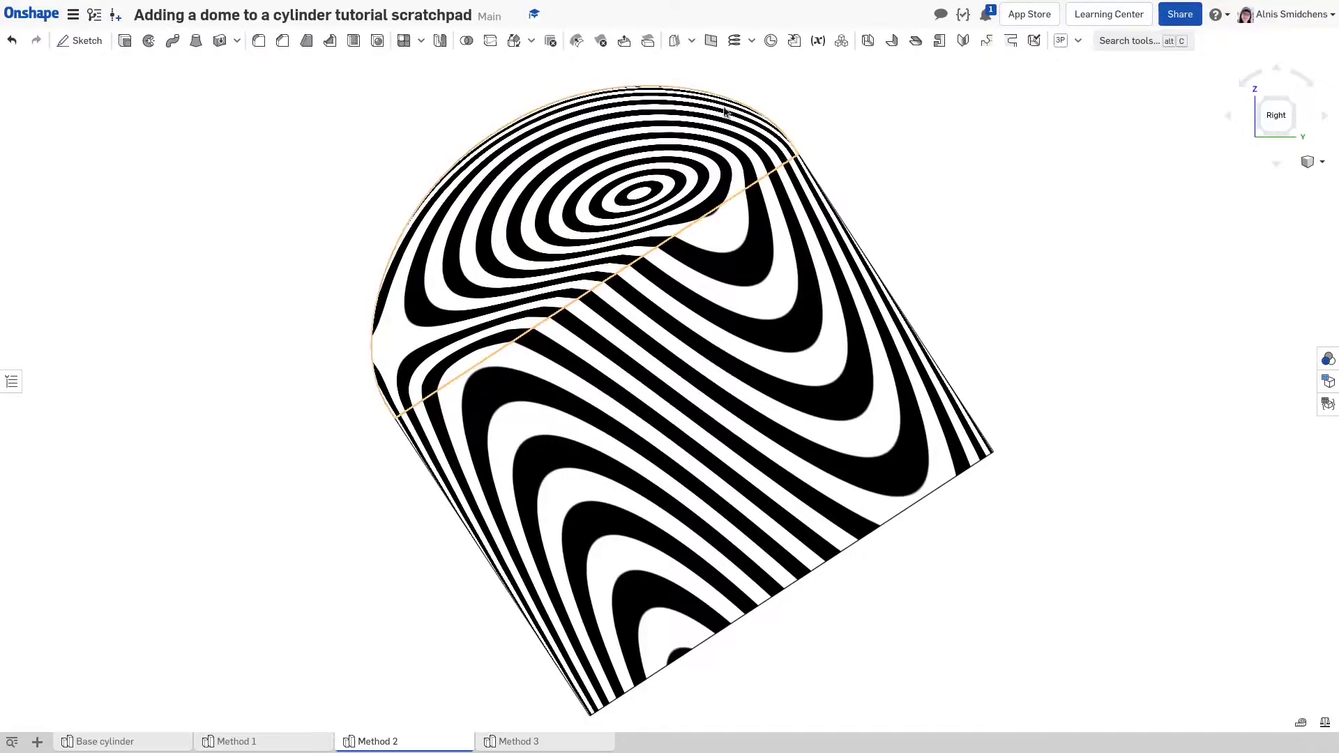
{"action": "left_click", "coordinate": [501, 740]}
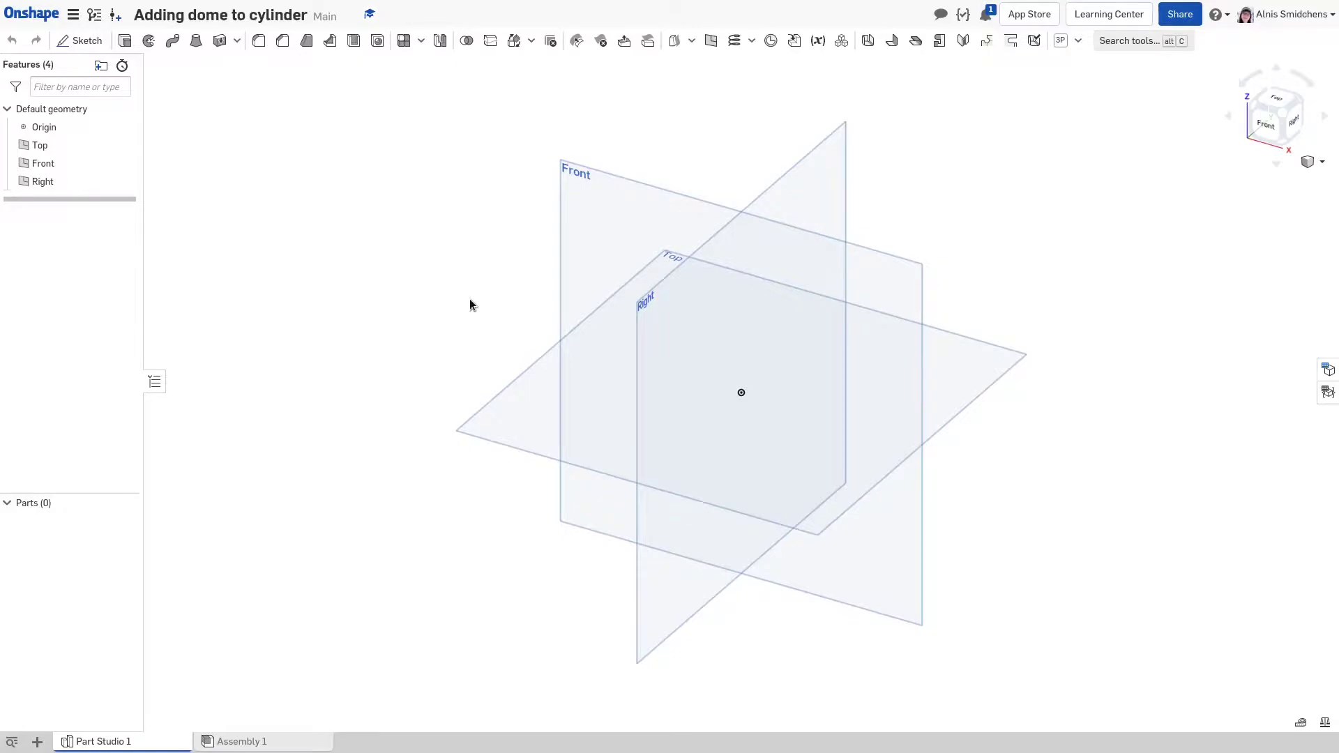
Start a sketch on a mate connector at the origin, moved 40 mm in X, 20 mm in Y and 30 mm in Z
{"action": "key", "text": "shift+s"}
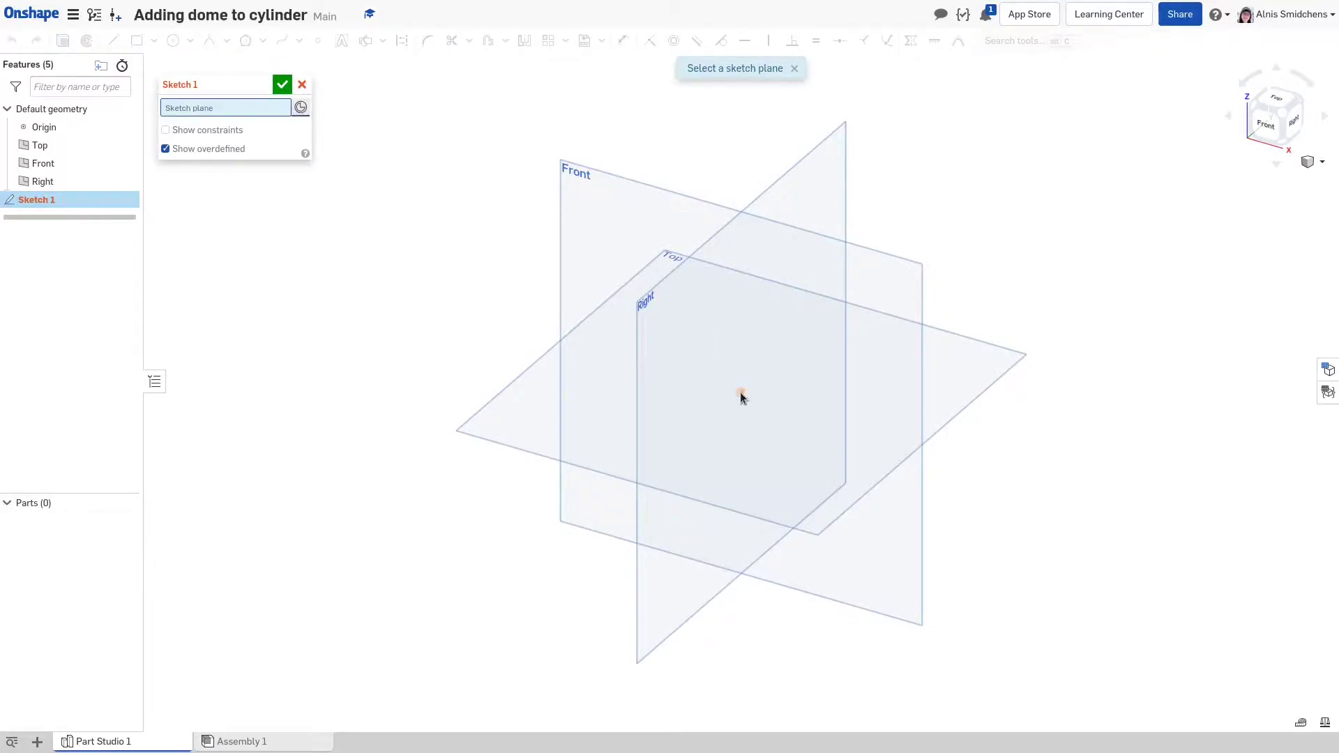
{"action": "left_click", "coordinate": [742, 395]}
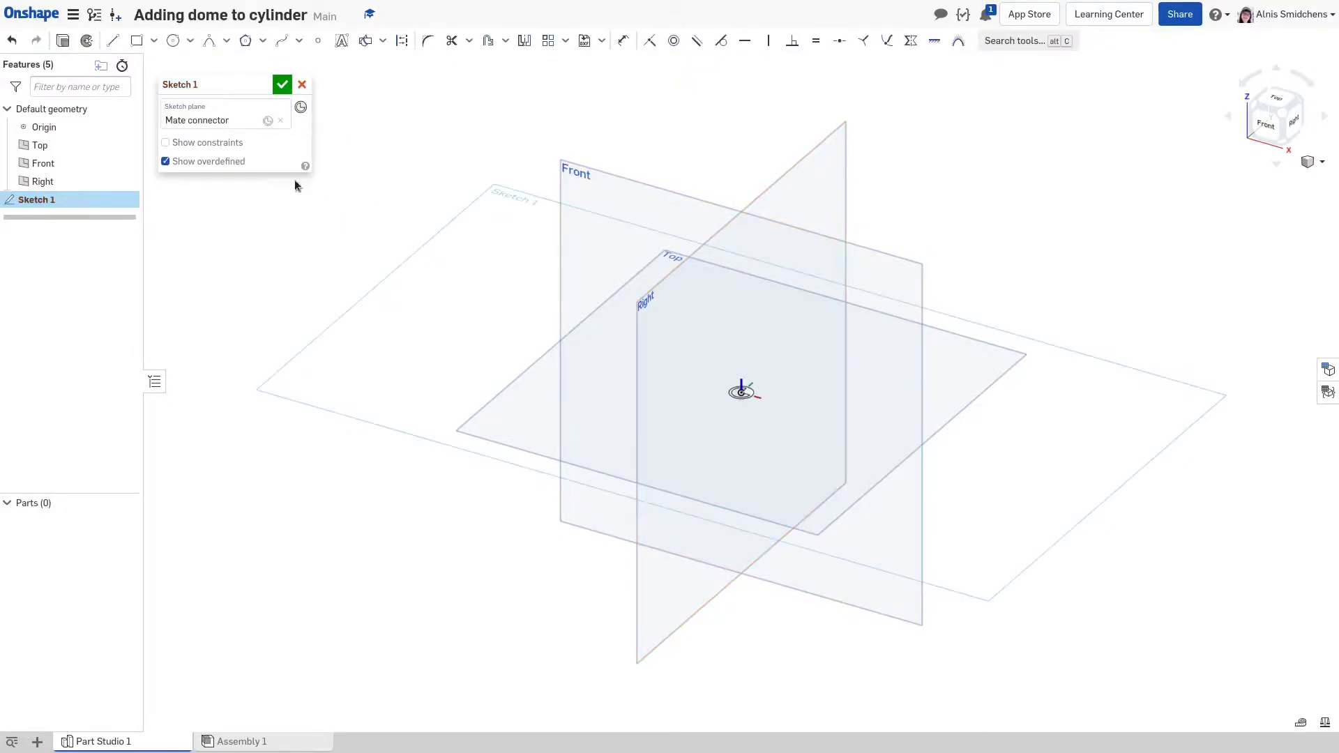
{"action": "left_click", "coordinate": [267, 122]}
{"action": "left_click", "coordinate": [404, 200]}
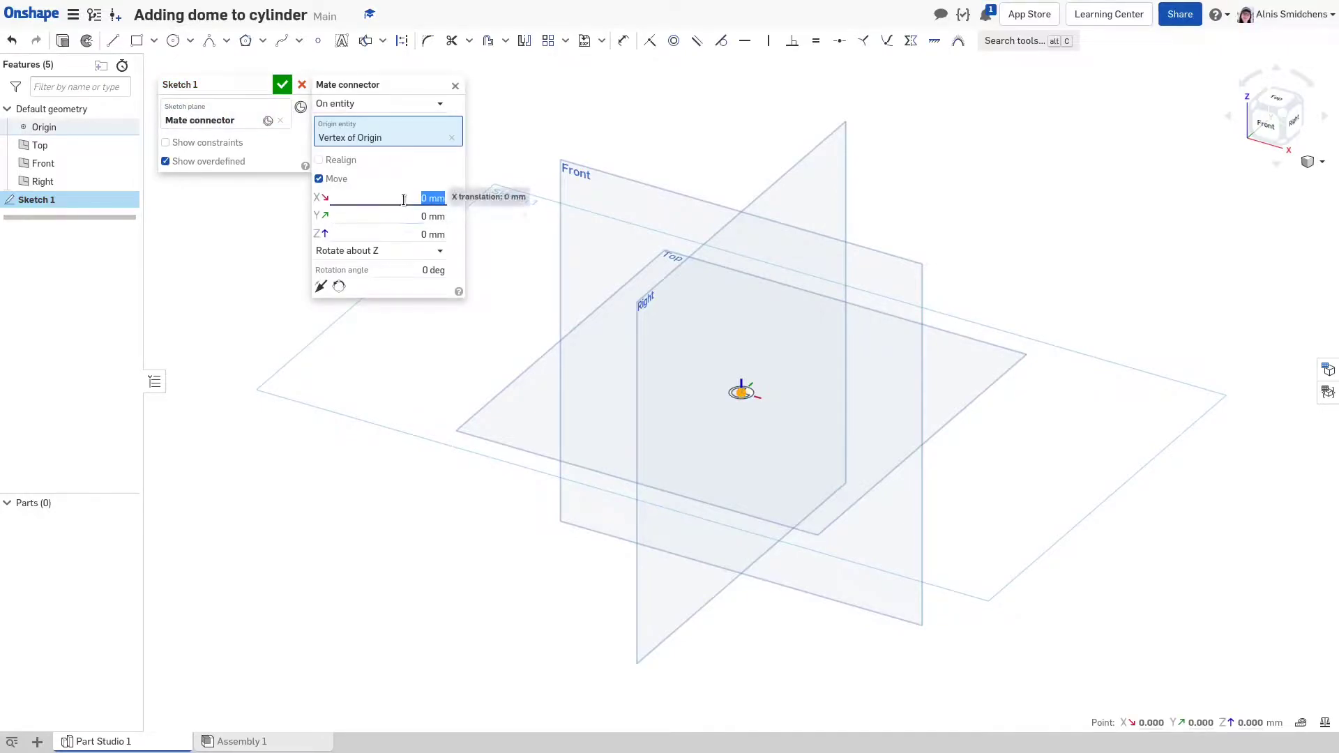
{"action": "type", "text": "40"}
{"action": "key", "text": "Tab"}
{"action": "type", "text": "2"}
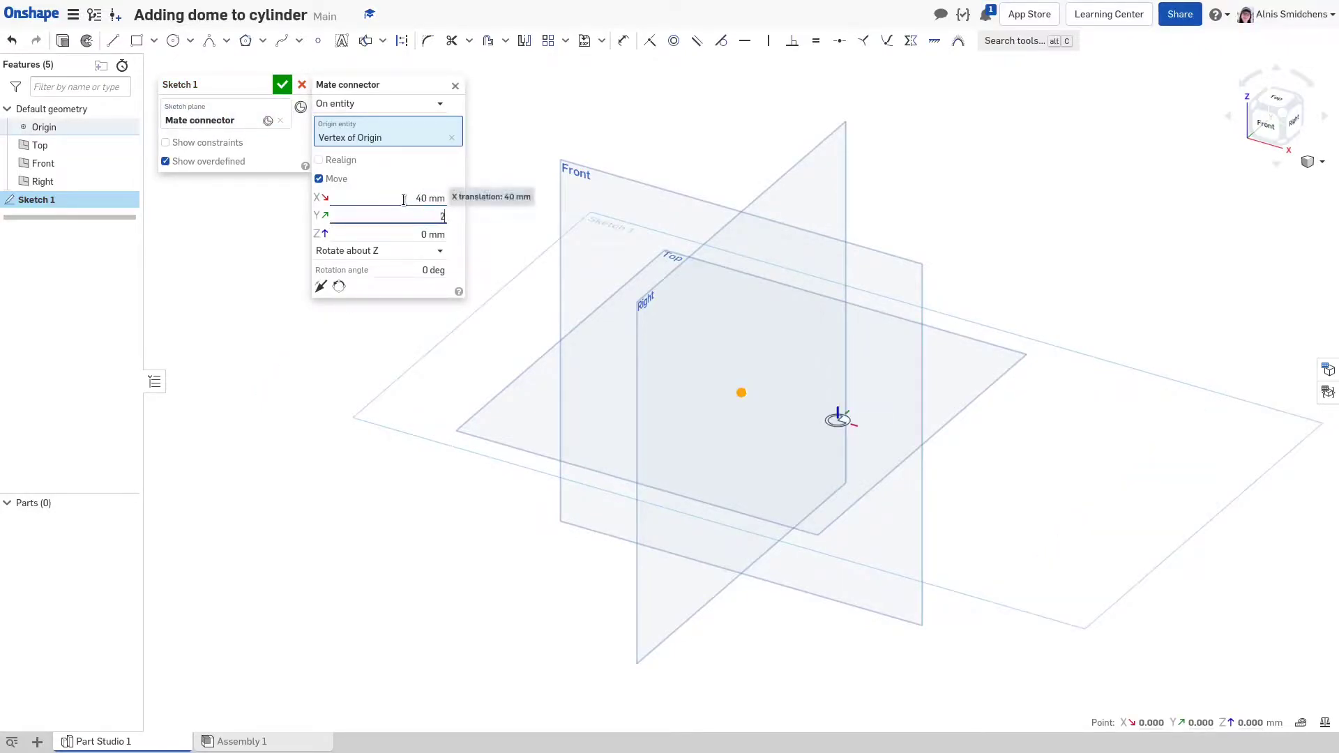
{"action": "type", "text": "0"}
{"action": "key", "text": "Tab"}
{"action": "type", "text": "30"}
{"action": "key", "text": "Return"}
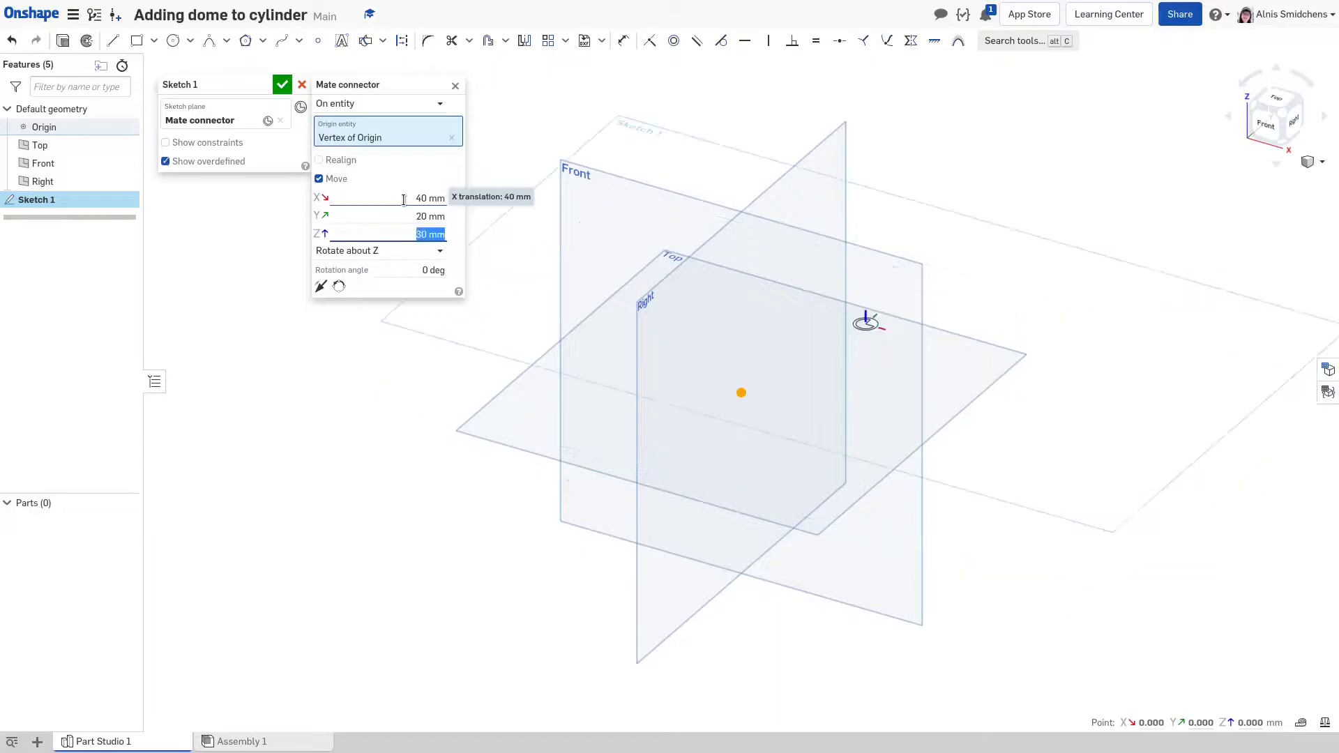
Rotate the sketch plane's mate connector 33.2 degrees about X
{"action": "left_click", "coordinate": [367, 251]}
{"action": "left_click", "coordinate": [376, 269]}
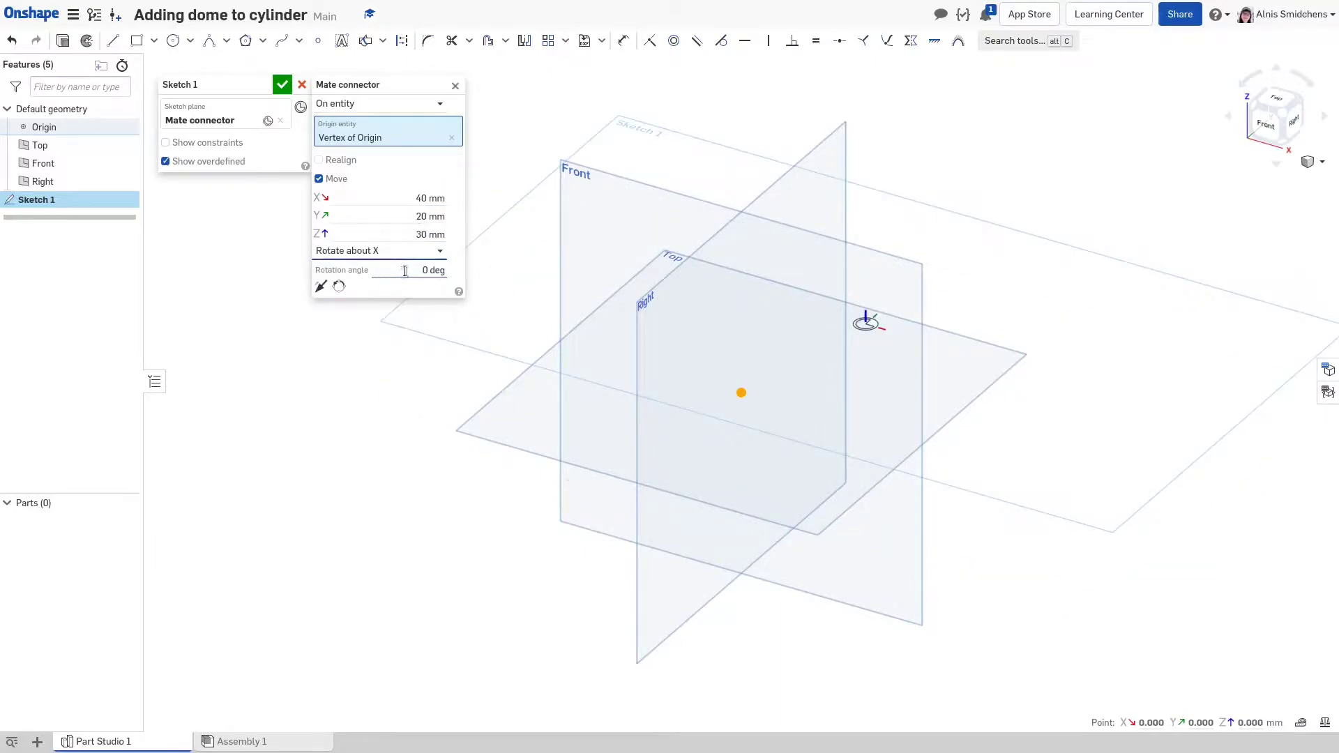
{"action": "left_click", "coordinate": [405, 271]}
{"action": "right_click_drag", "start_coordinate": [895, 352], "coordinate": [950, 318]}
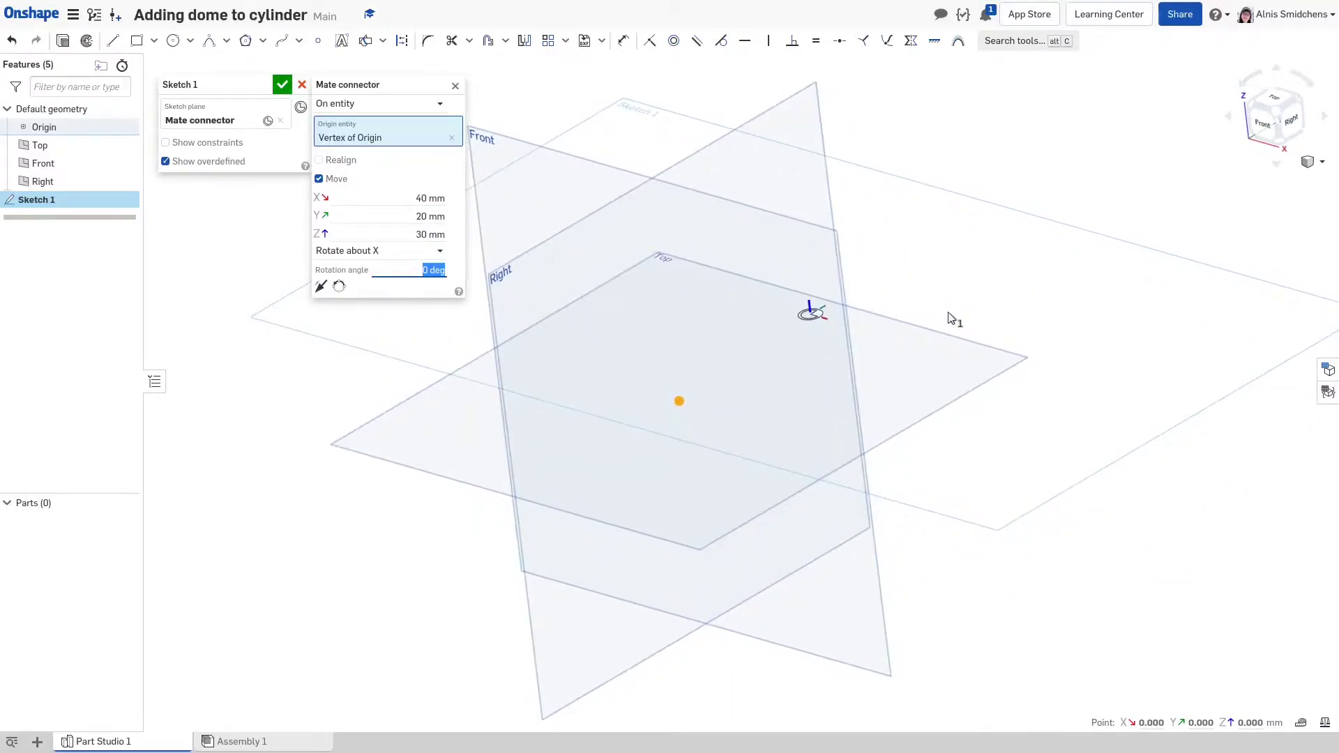
{"action": "type", "text": "33.2"}
{"action": "key", "text": "Return"}
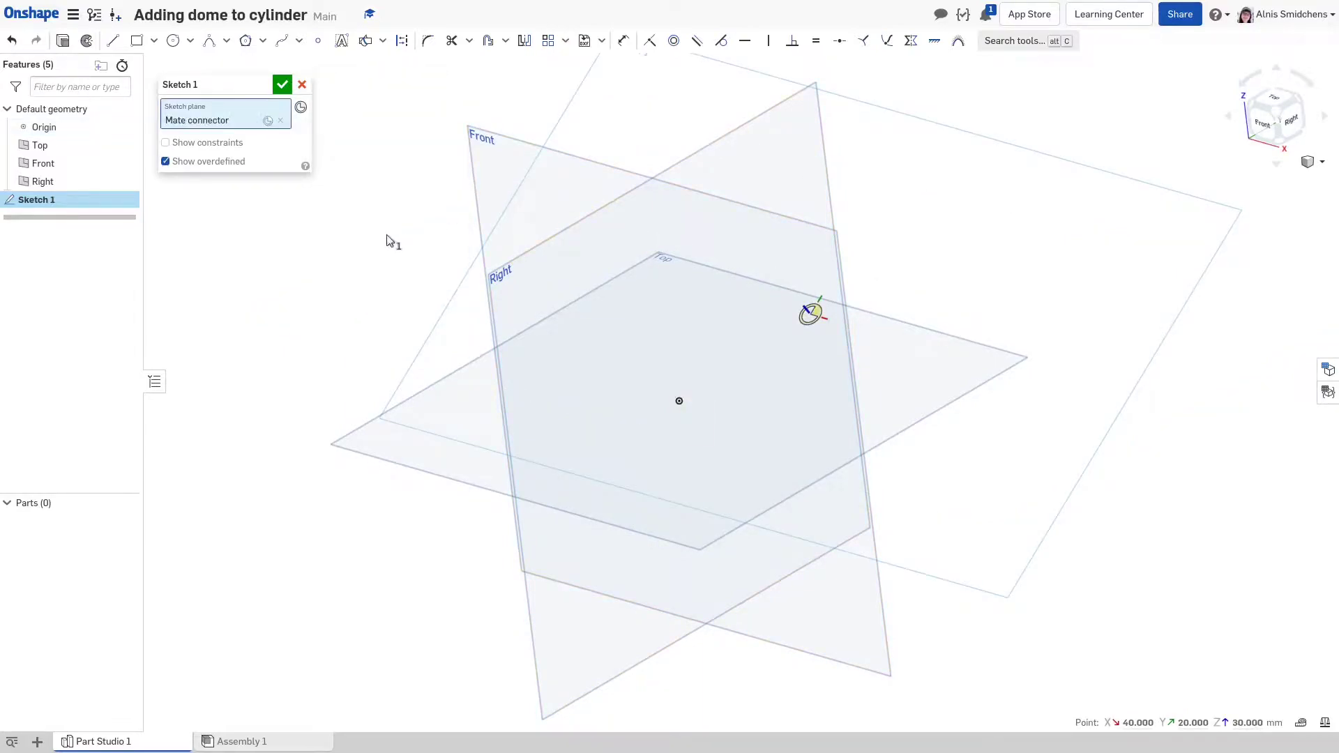
{"action": "left_click", "coordinate": [388, 236]}
Sketch a circle about 126 mm in diameter centred on the mate connector
{"action": "right_click_drag", "start_coordinate": [649, 302], "coordinate": [687, 357]}
{"action": "key", "text": "c"}
{"action": "left_click", "coordinate": [661, 358]}
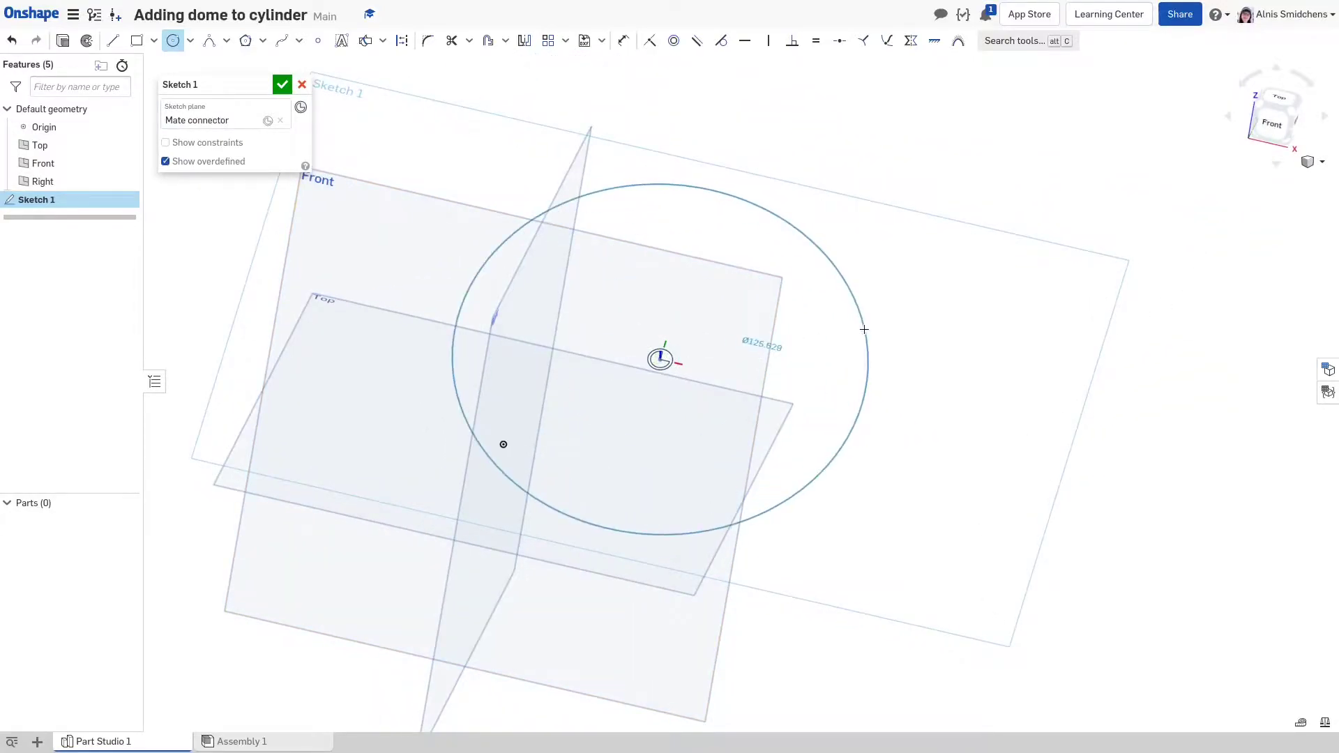
{"action": "left_click", "coordinate": [868, 333]}
{"action": "right_click_drag", "start_coordinate": [873, 335], "coordinate": [808, 334]}
{"action": "middle_click_drag", "start_coordinate": [720, 321], "coordinate": [820, 365]}
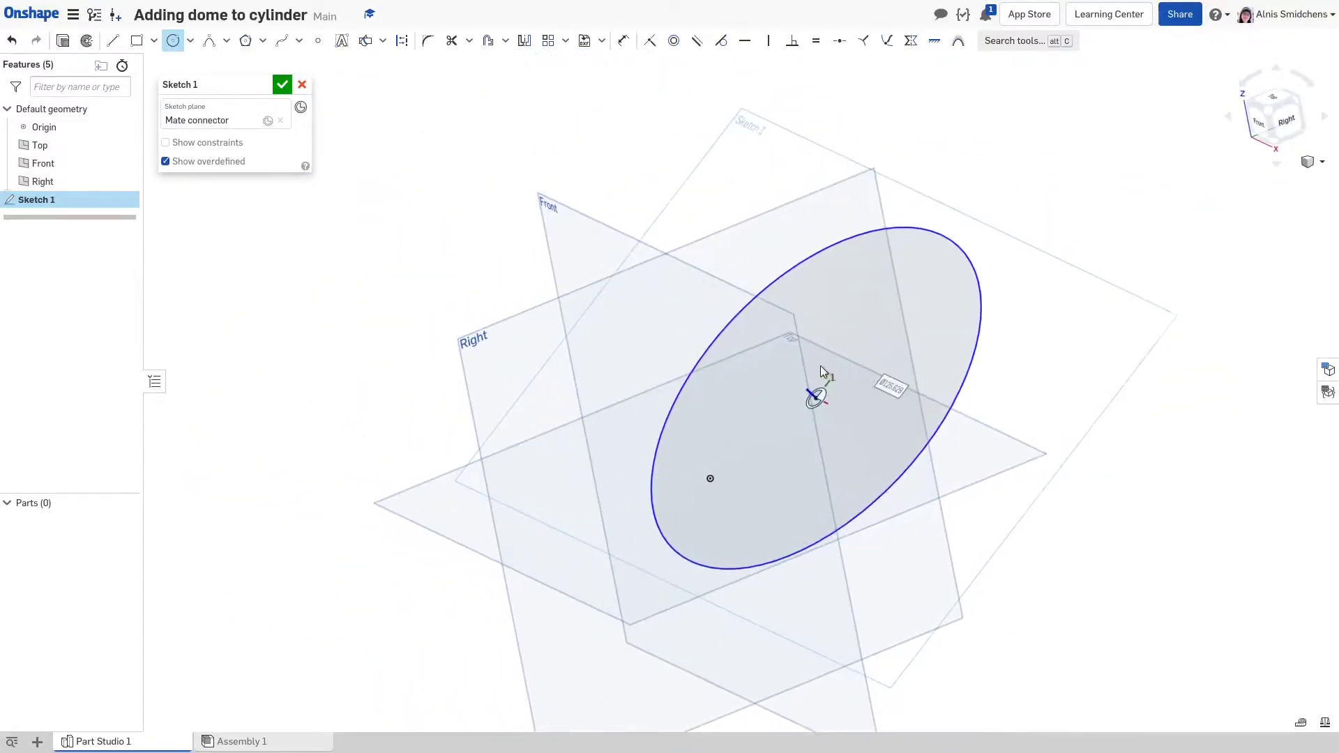
Extrude the circle about 127 mm as a new solid cylinder
{"action": "key", "text": "shift+e"}
{"action": "scroll", "coordinate": [785, 361], "scroll_direction": "down", "scroll_amount": 3}
{"action": "right_click_drag", "start_coordinate": [830, 362], "coordinate": [799, 361]}
{"action": "left_click_drag", "start_coordinate": [799, 360], "coordinate": [598, 231]}
{"action": "mouse_move", "coordinate": [655, 307]}
{"action": "right_mouse_down"}
{"action": "mouse_move", "coordinate": [681, 313]}
{"action": "mouse_move", "coordinate": [630, 281]}
{"action": "mouse_move", "coordinate": [646, 294]}
{"action": "right_mouse_up"}
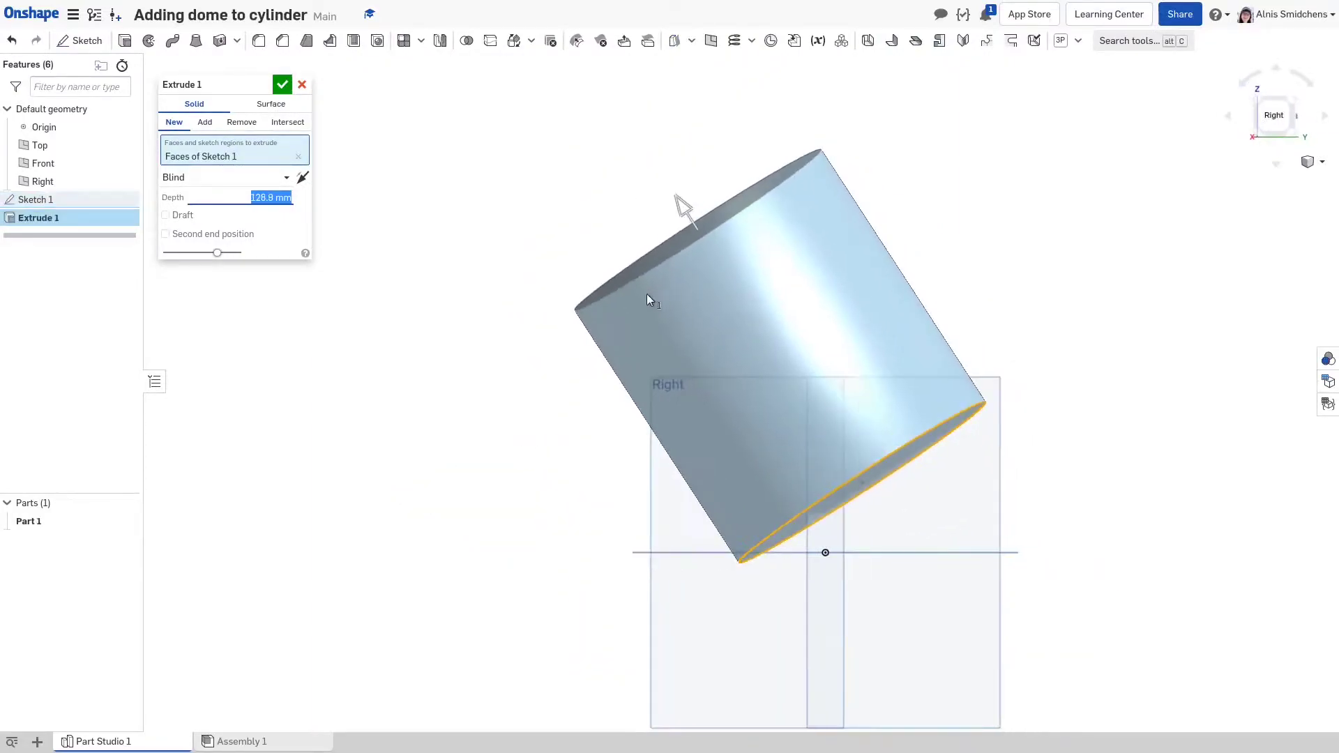
{"action": "left_click", "coordinate": [282, 88]}
Duplicate Part Studio 1 and open the copy
{"action": "right_click_drag", "start_coordinate": [823, 328], "coordinate": [700, 324]}
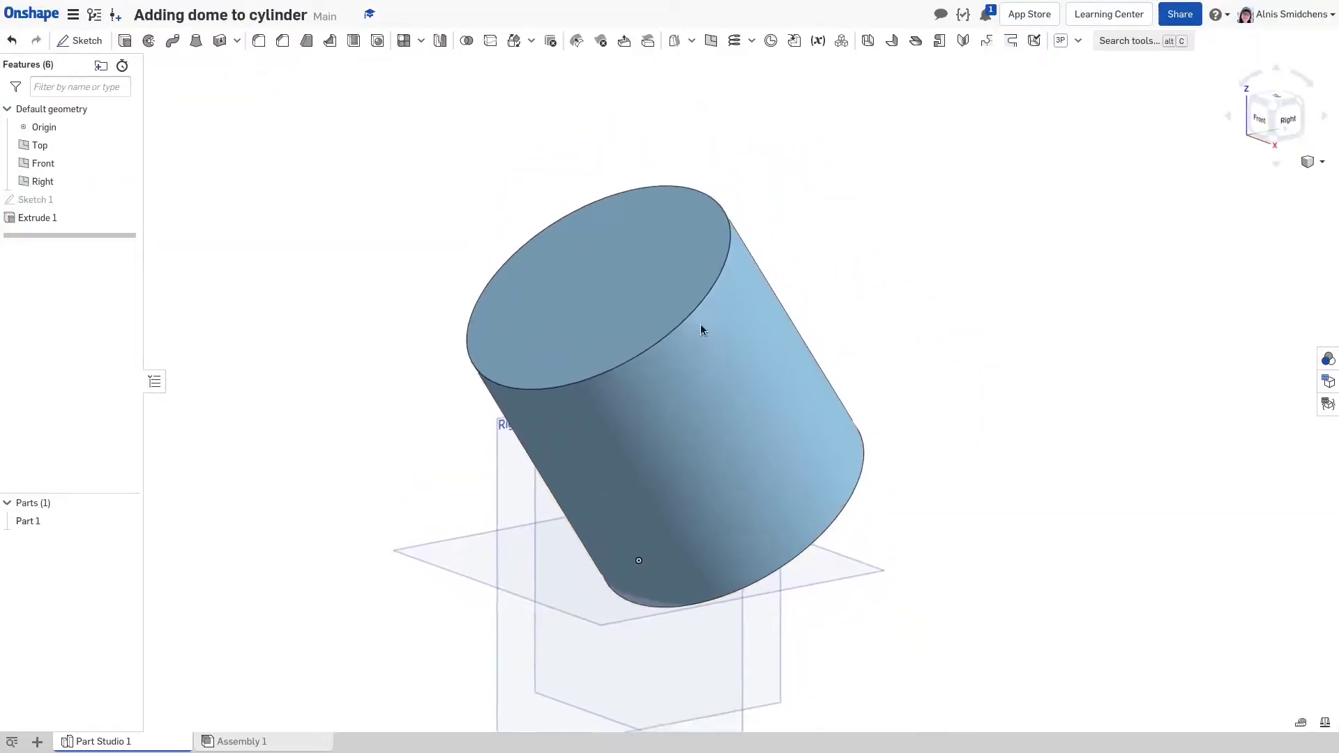
{"action": "middle_click_drag", "start_coordinate": [700, 324], "coordinate": [719, 311]}
{"action": "right_click", "coordinate": [125, 741]}
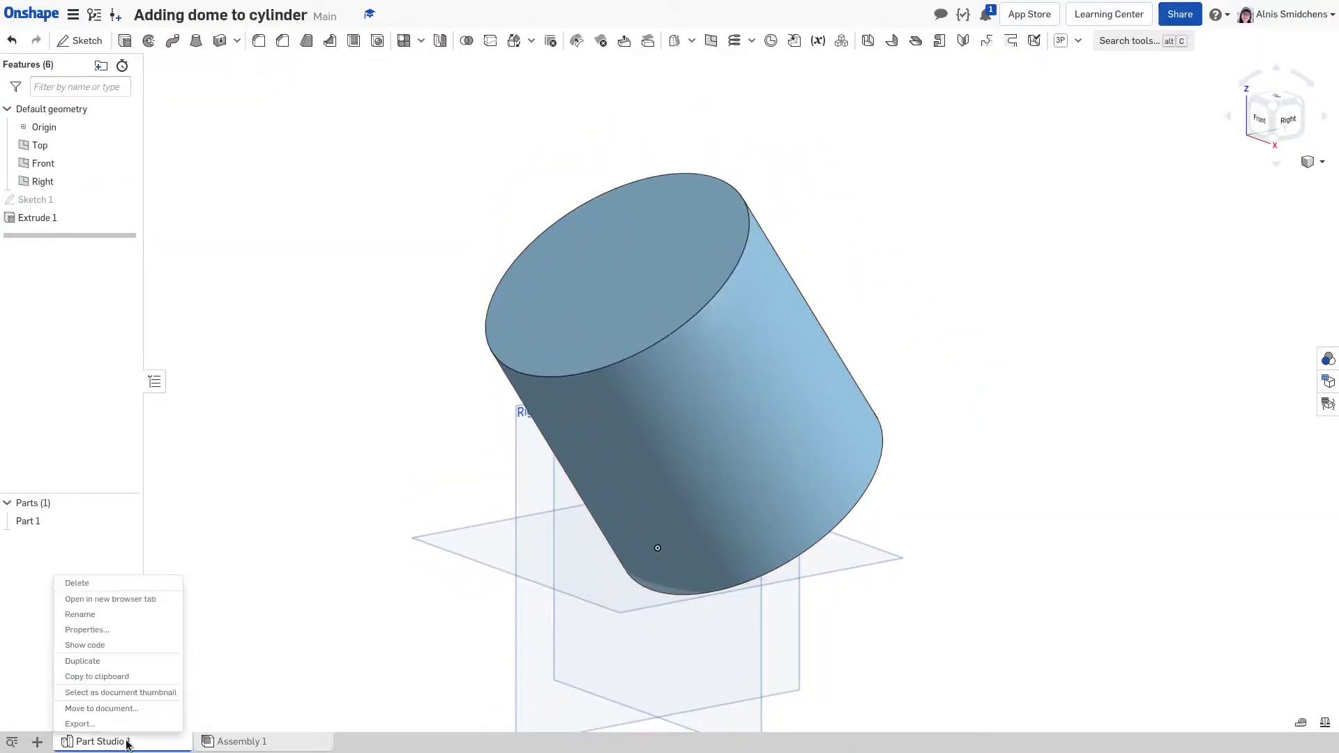
{"action": "left_click", "coordinate": [89, 666]}
{"action": "left_click", "coordinate": [231, 742]}
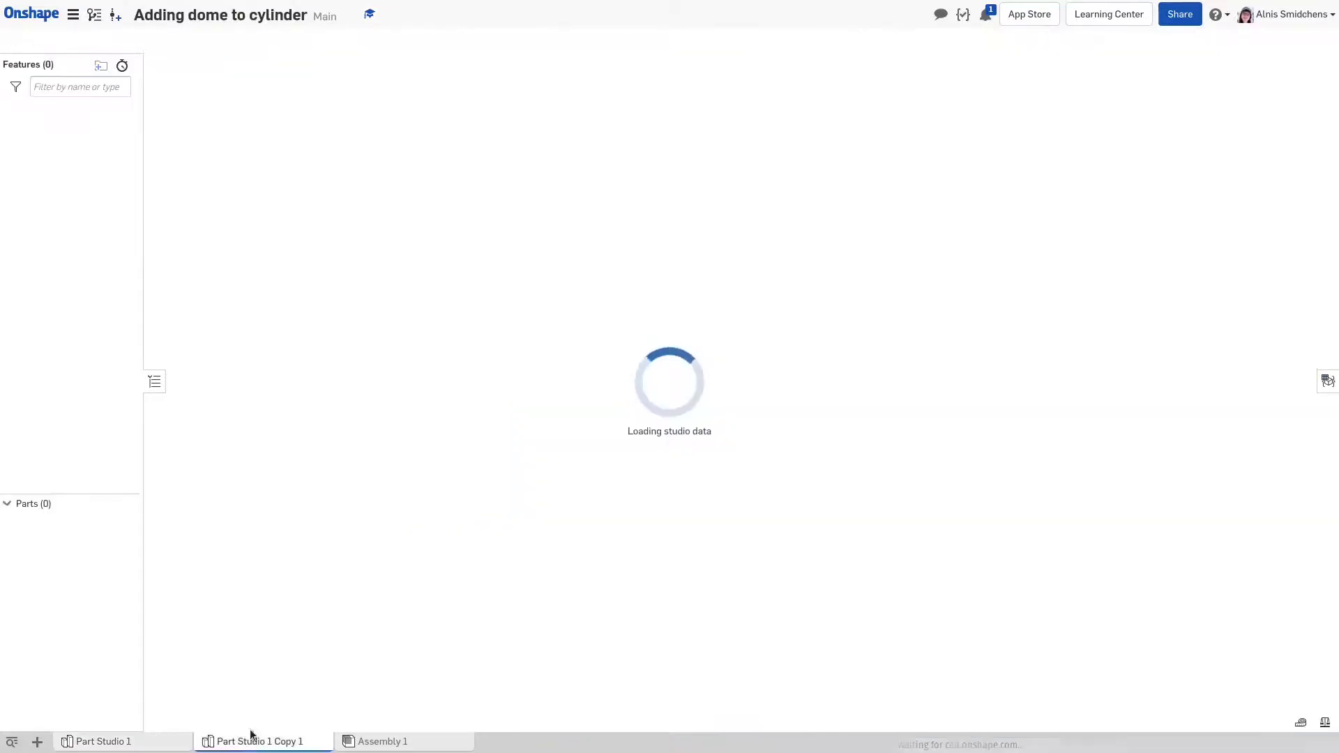
Sketch a line on the cylinder's upper end face from its centre to the circular edge
{"action": "right_click_drag", "start_coordinate": [775, 364], "coordinate": [720, 233]}
{"action": "right_click_drag", "start_coordinate": [858, 258], "coordinate": [819, 320]}
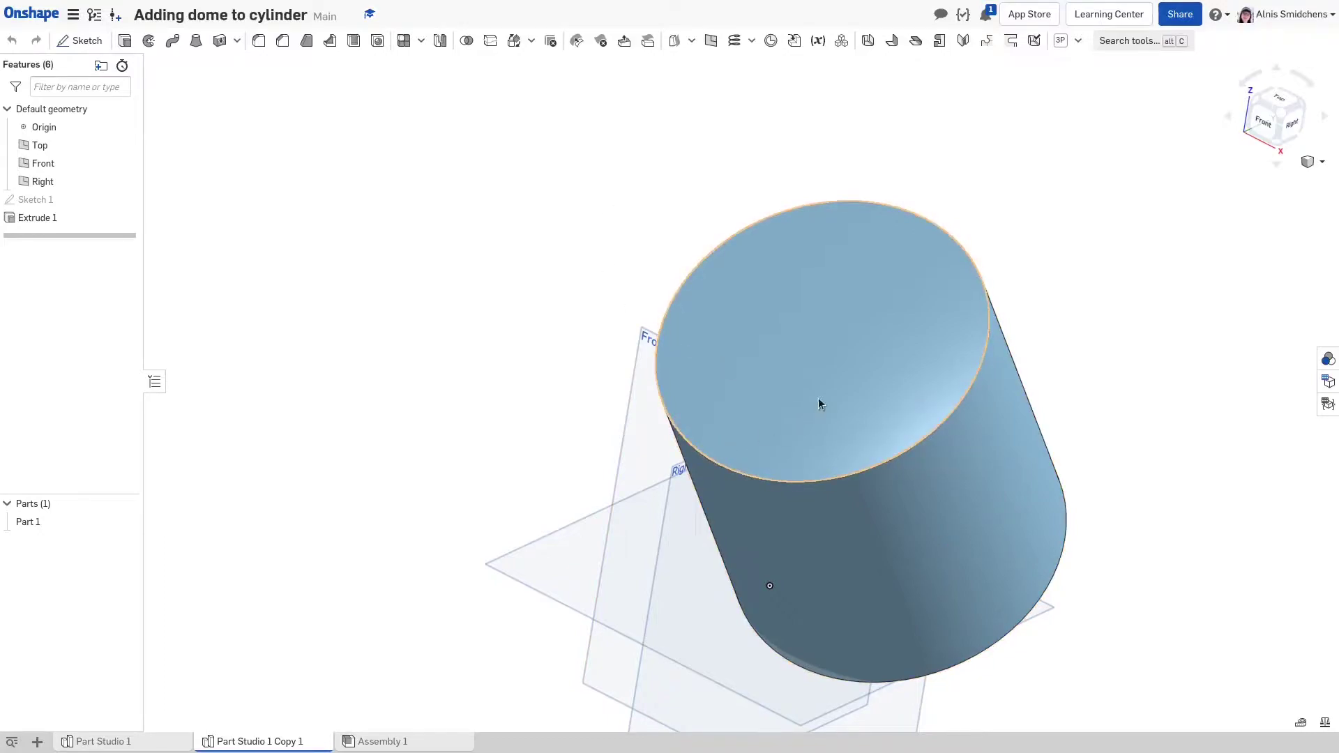
{"action": "left_click", "coordinate": [818, 368]}
{"action": "key", "text": "shift+s"}
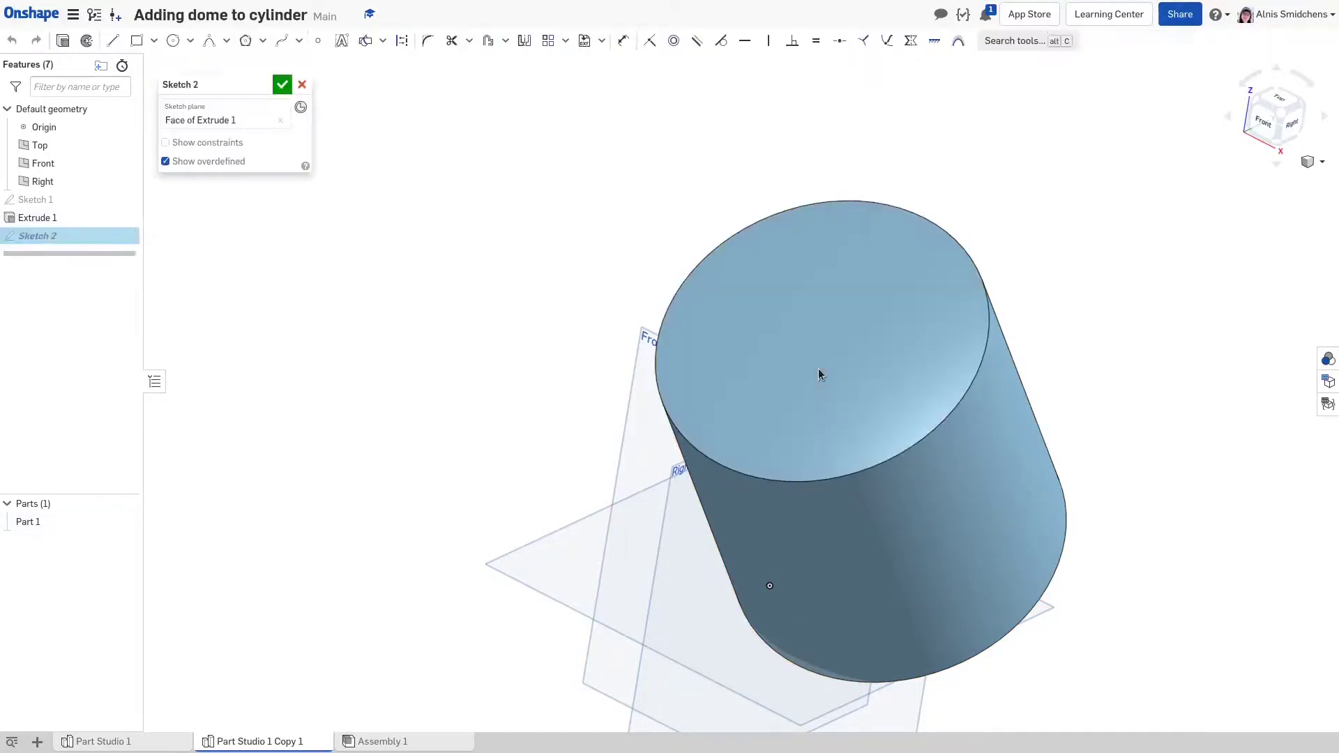
{"action": "key", "text": "l"}
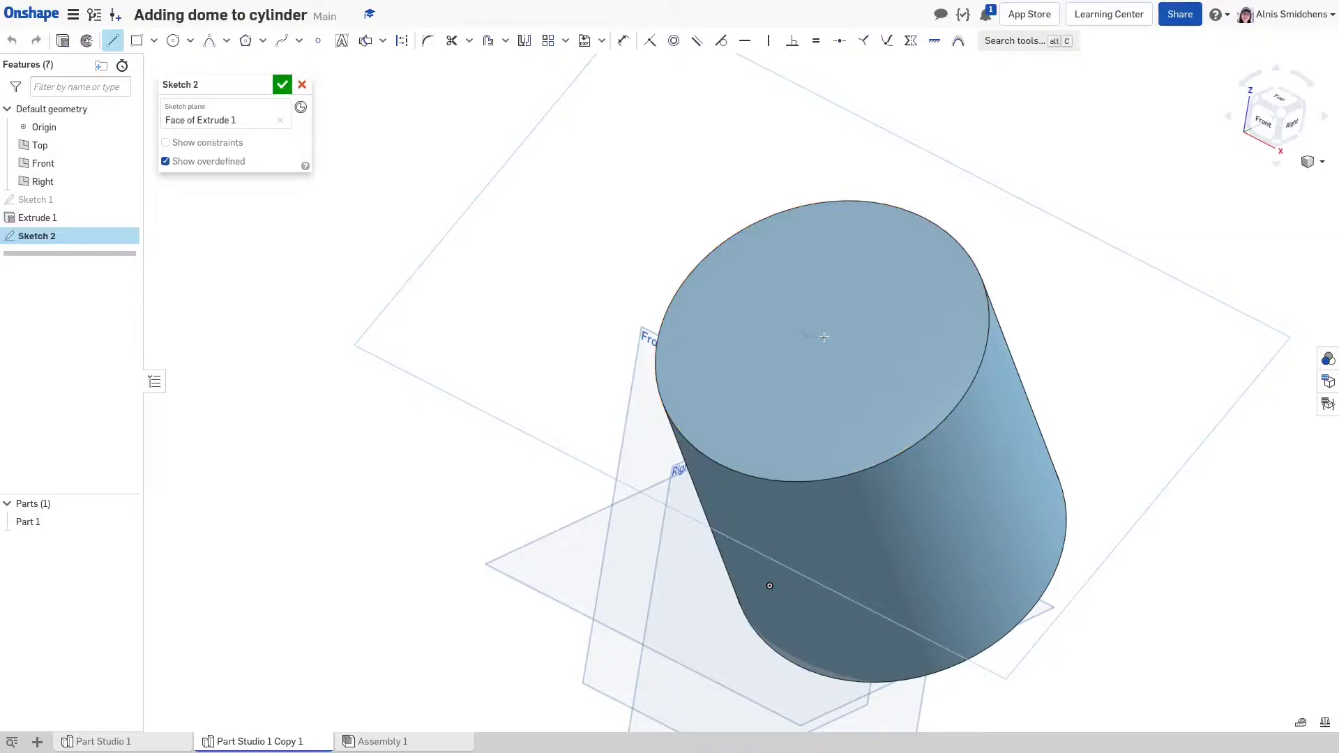
{"action": "left_click", "coordinate": [822, 340]}
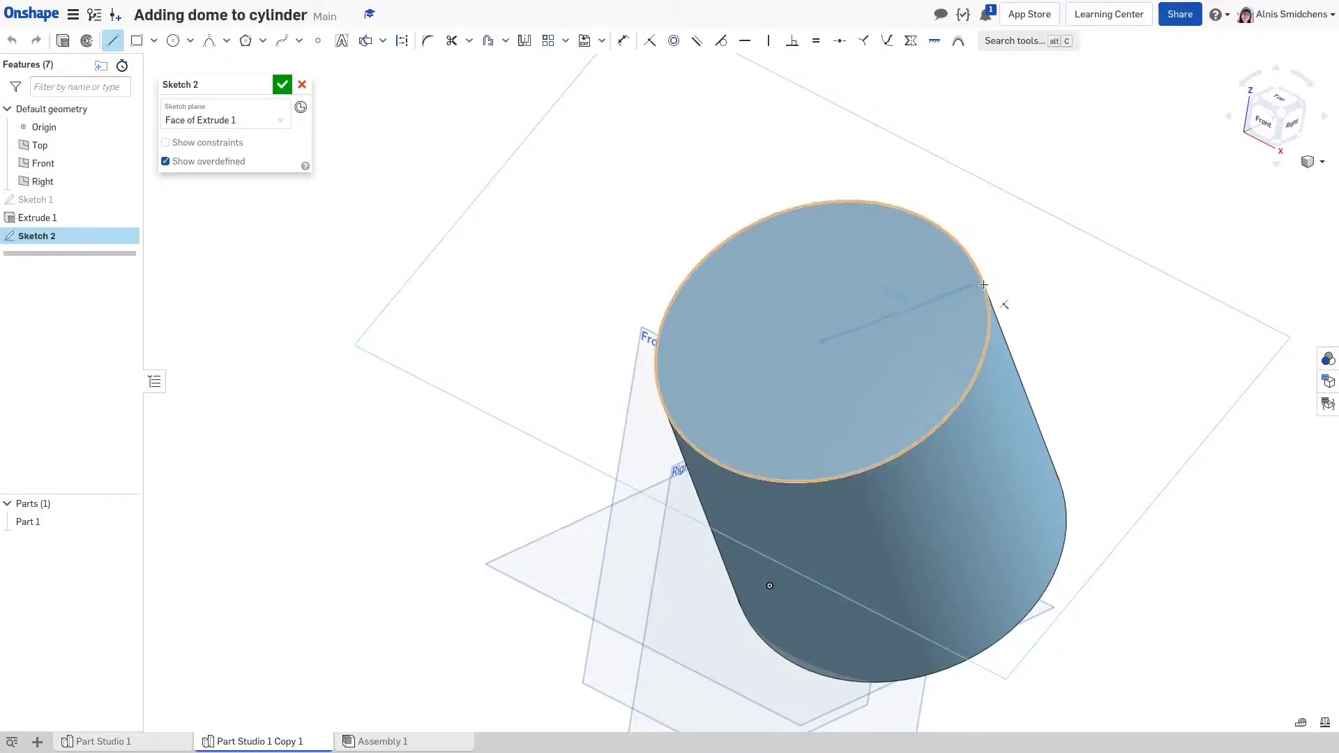
{"action": "left_click", "coordinate": [984, 285]}
{"action": "left_click", "coordinate": [282, 85]}
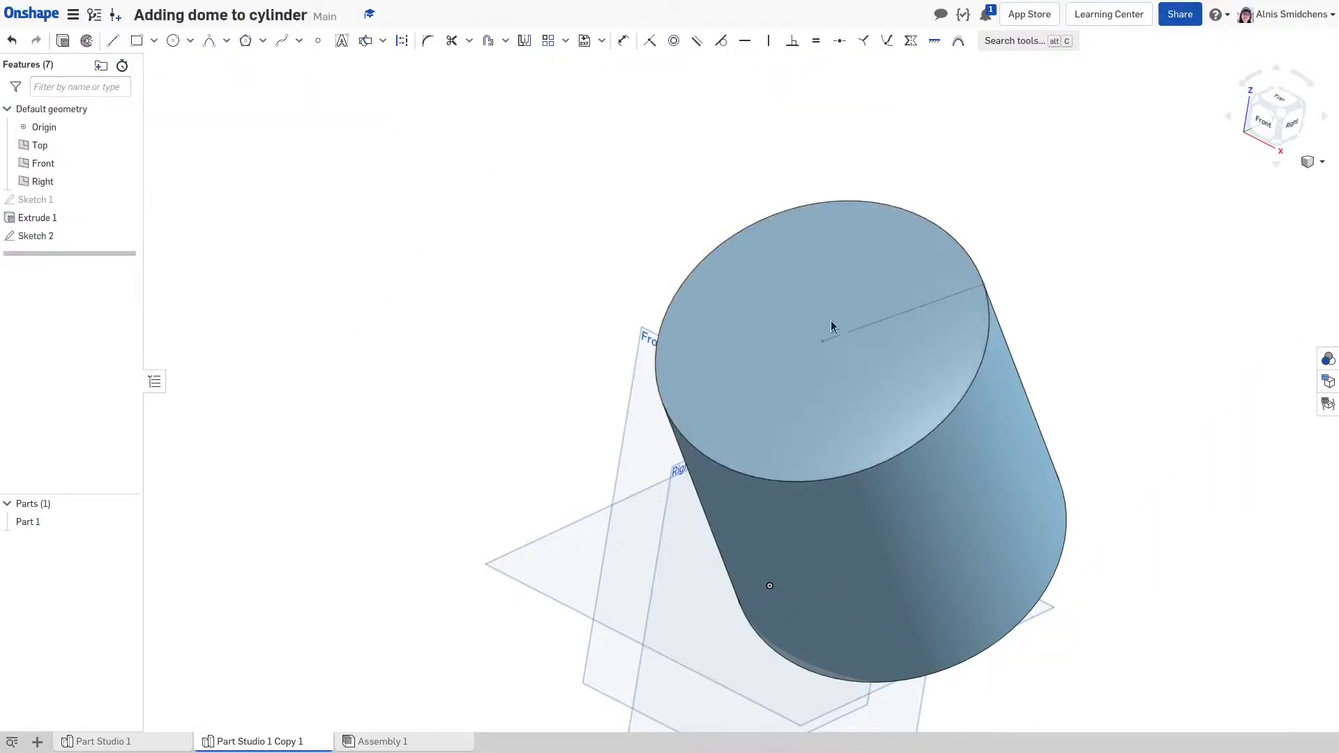
Create a Point normal plane perpendicular to the radius line, through its endpoint at the face centre
{"action": "left_click", "coordinate": [840, 334]}
{"action": "left_click", "coordinate": [817, 330]}
{"action": "key", "text": "s"}
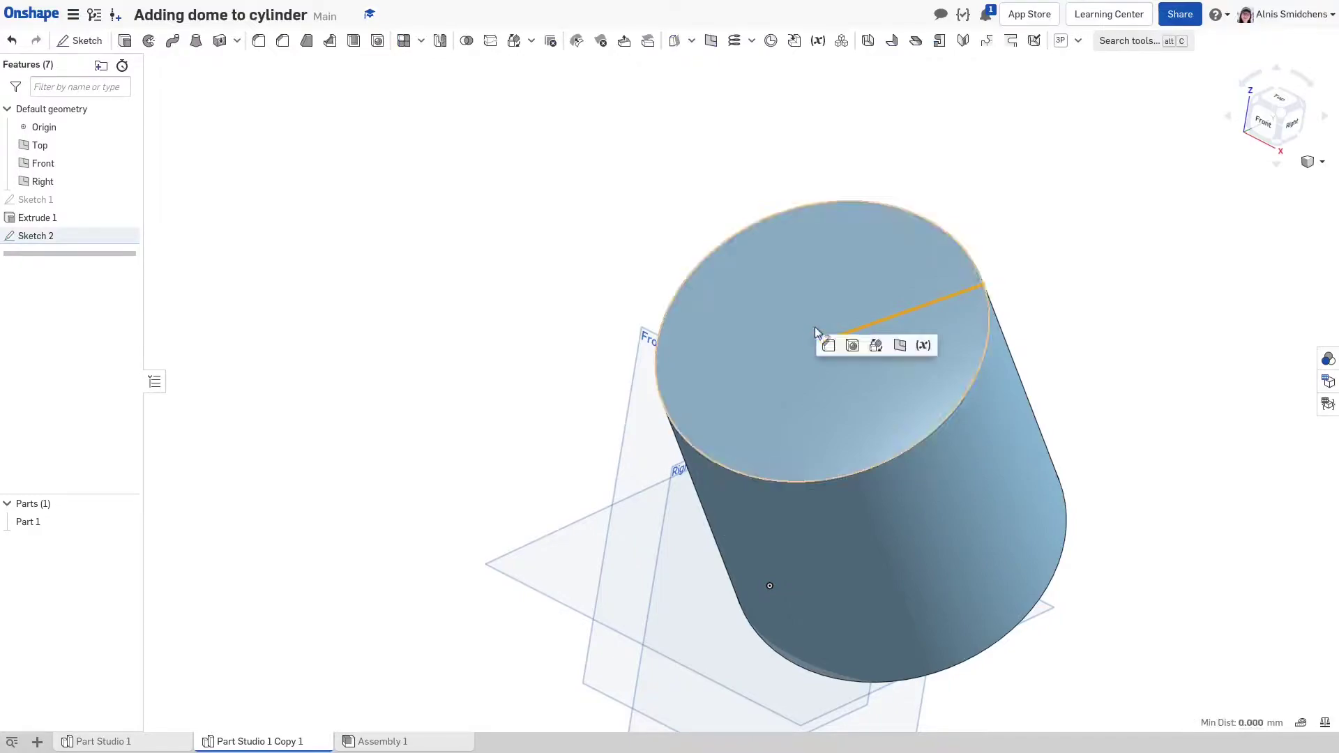
{"action": "left_click", "coordinate": [900, 347]}
{"action": "right_click_drag", "start_coordinate": [874, 337], "coordinate": [803, 332]}
{"action": "right_click_drag", "start_coordinate": [909, 357], "coordinate": [685, 345]}
{"action": "scroll", "coordinate": [638, 333], "scroll_direction": "up", "scroll_amount": 2}
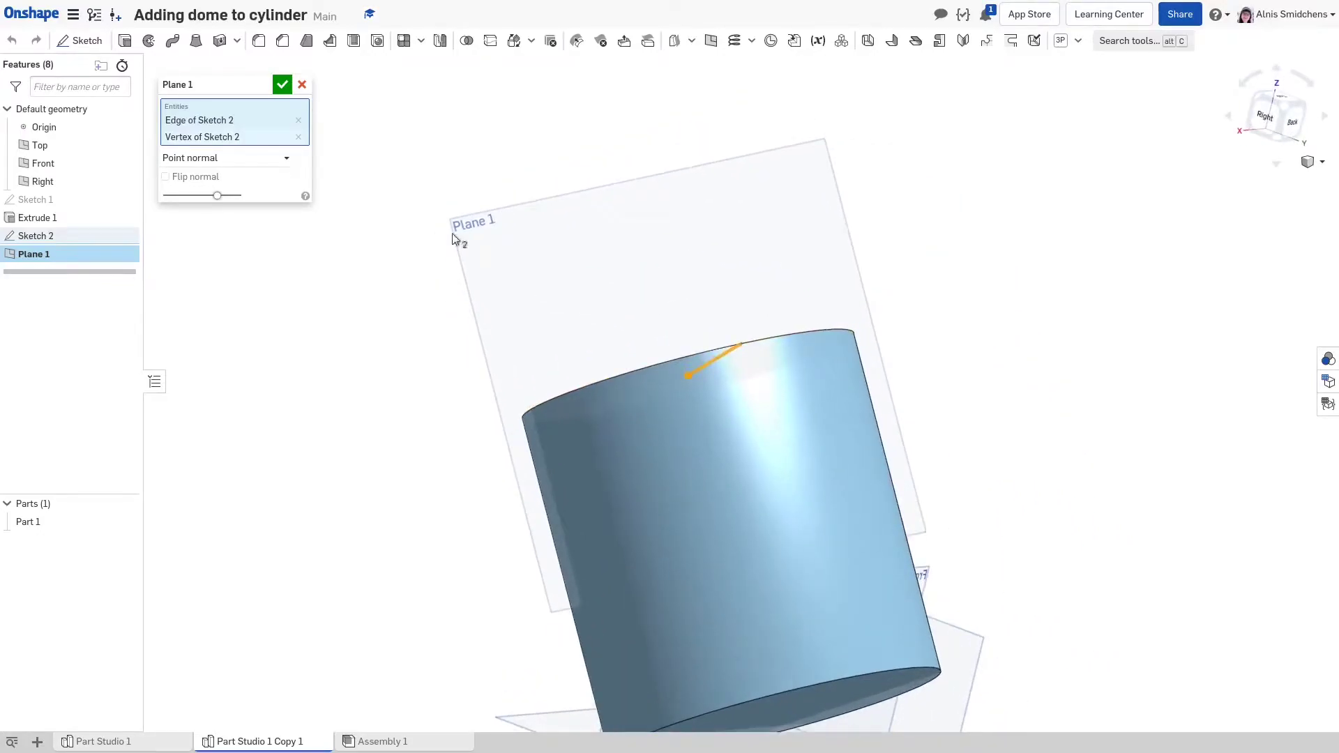
{"action": "left_click", "coordinate": [281, 85]}
Sketch on the new plane a line about 25.6 mm long along the cylinder axis, ending at the end face's centre
{"action": "left_click", "coordinate": [637, 287]}
{"action": "right_click_drag", "start_coordinate": [638, 287], "coordinate": [663, 318]}
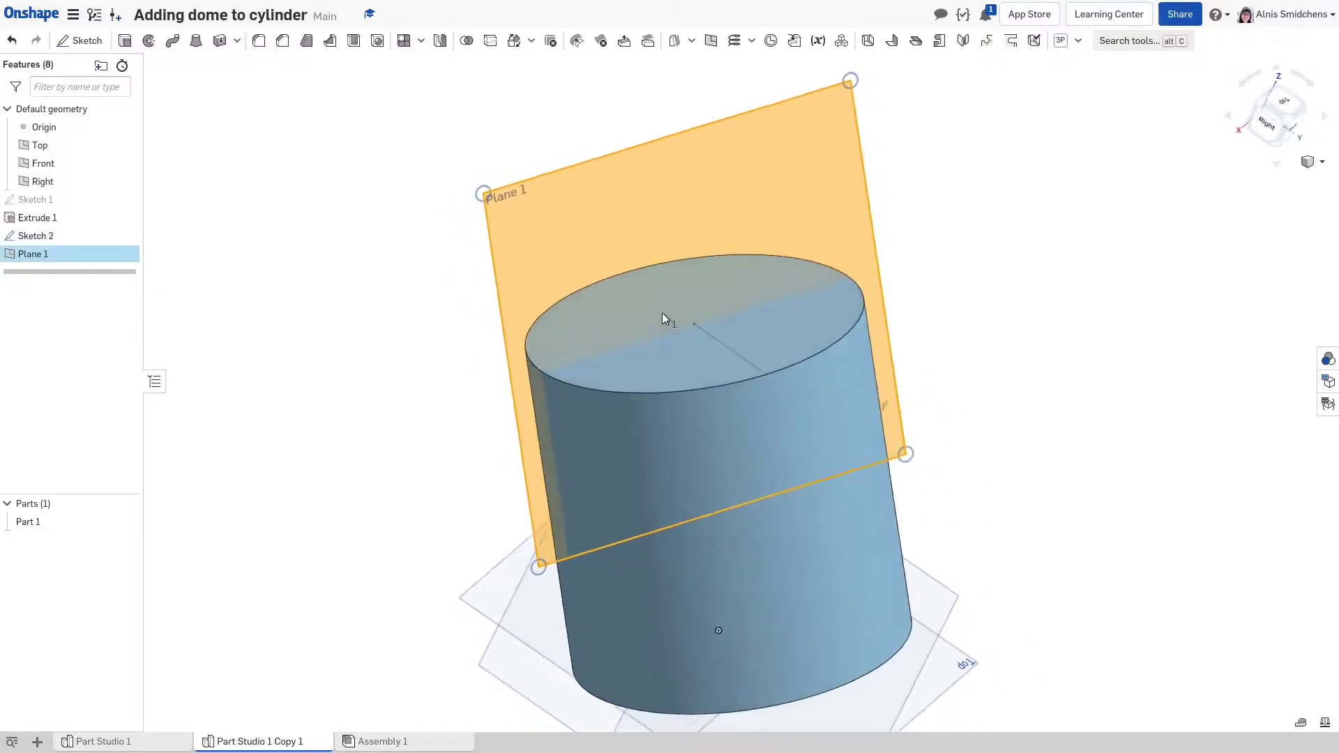
{"action": "key", "text": "shift+s"}
{"action": "mouse_move", "coordinate": [751, 312]}
{"action": "right_mouse_down"}
{"action": "mouse_move", "coordinate": [705, 309]}
{"action": "mouse_move", "coordinate": [709, 325]}
{"action": "right_mouse_up"}
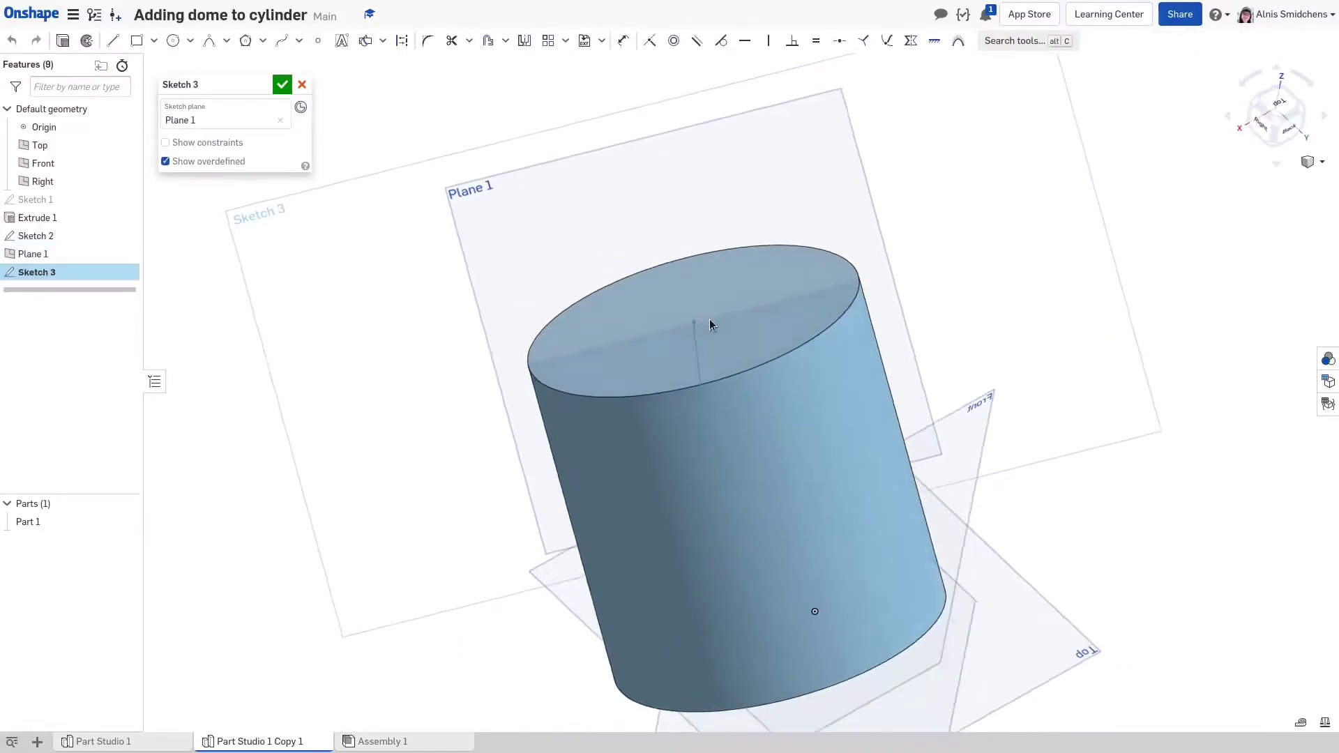
{"action": "scroll", "coordinate": [710, 321], "scroll_direction": "up", "scroll_amount": 5}
{"action": "key", "text": "l"}
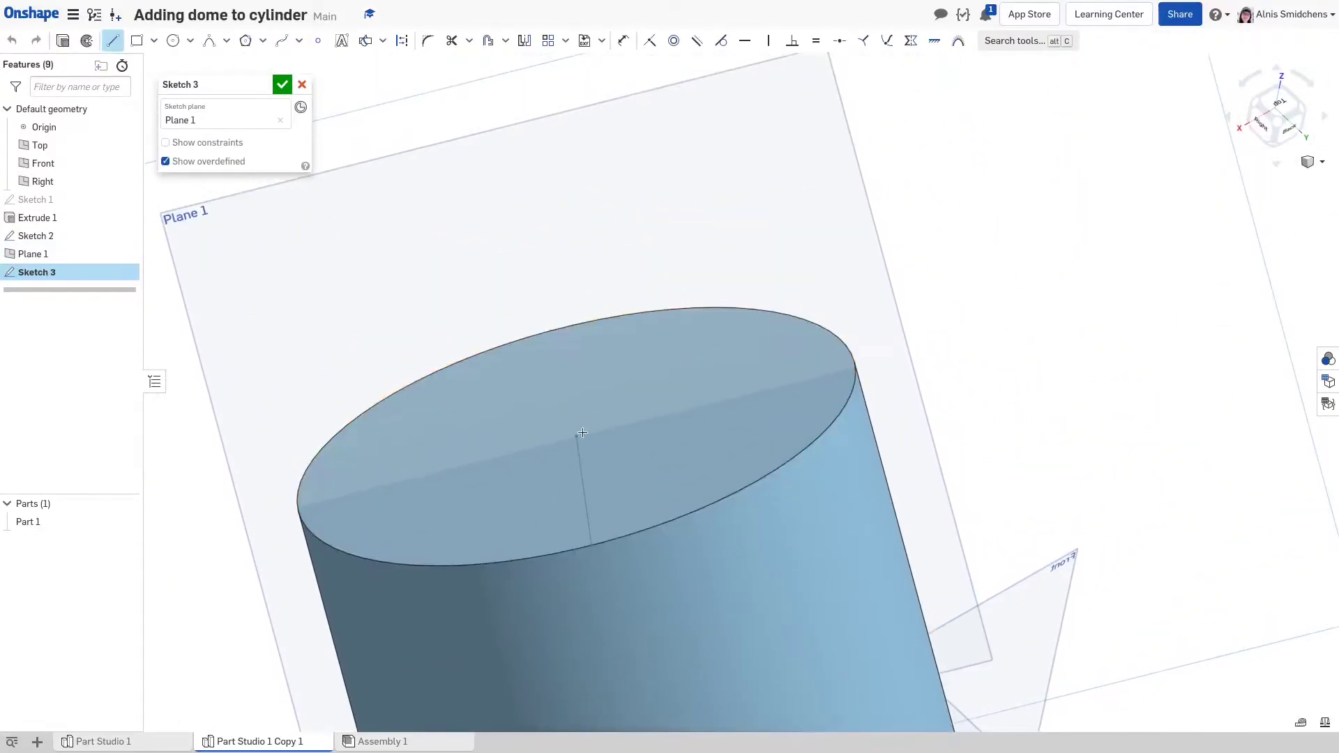
{"action": "left_click", "coordinate": [549, 332]}
{"action": "left_click", "coordinate": [576, 437]}
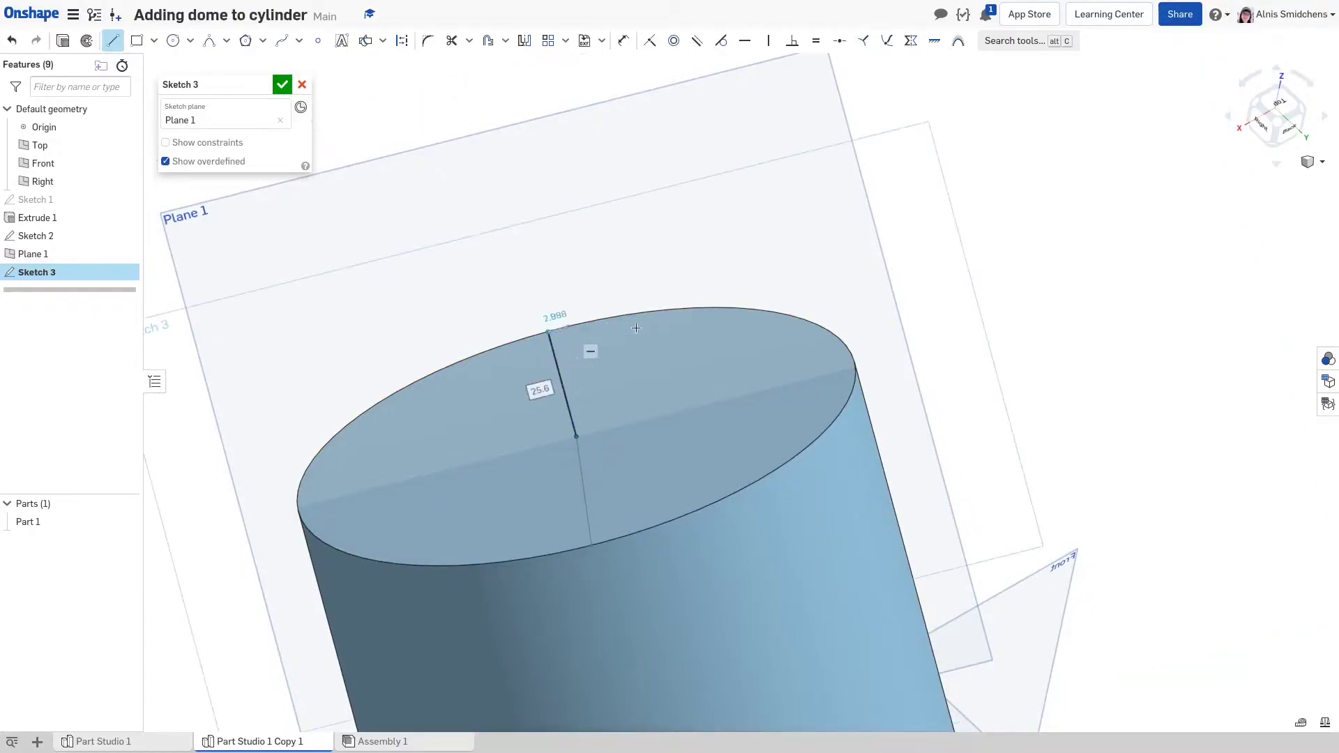
{"action": "key", "text": "Escape"}
Draw a line about 60 mm long from the face centre along the end face toward its circular edge
{"action": "key", "text": "l"}
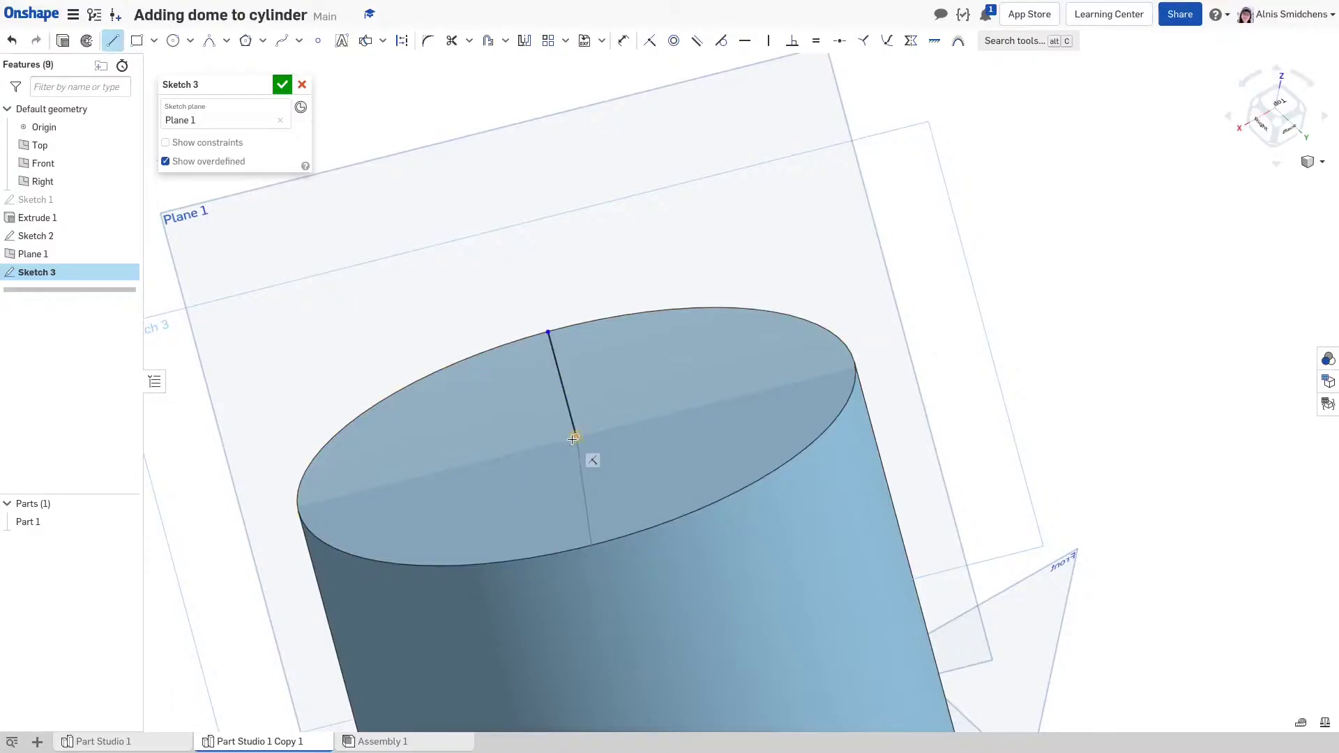
{"action": "left_click", "coordinate": [845, 368]}
{"action": "key", "text": "Escape"}
Apply a Pierce constraint between the radial line's outer endpoint and the cylinder's circular edge
{"action": "scroll", "coordinate": [845, 368], "scroll_direction": "up", "scroll_amount": 4}
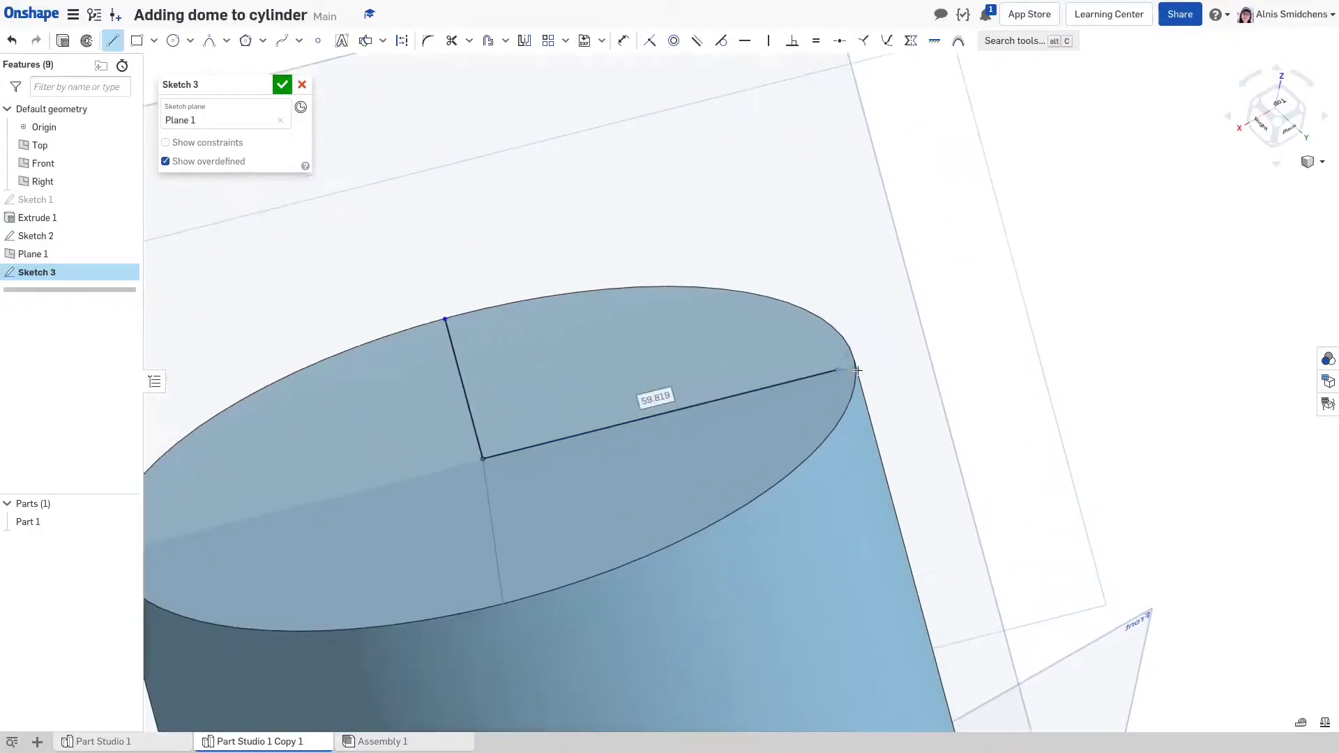
{"action": "left_click", "coordinate": [736, 437]}
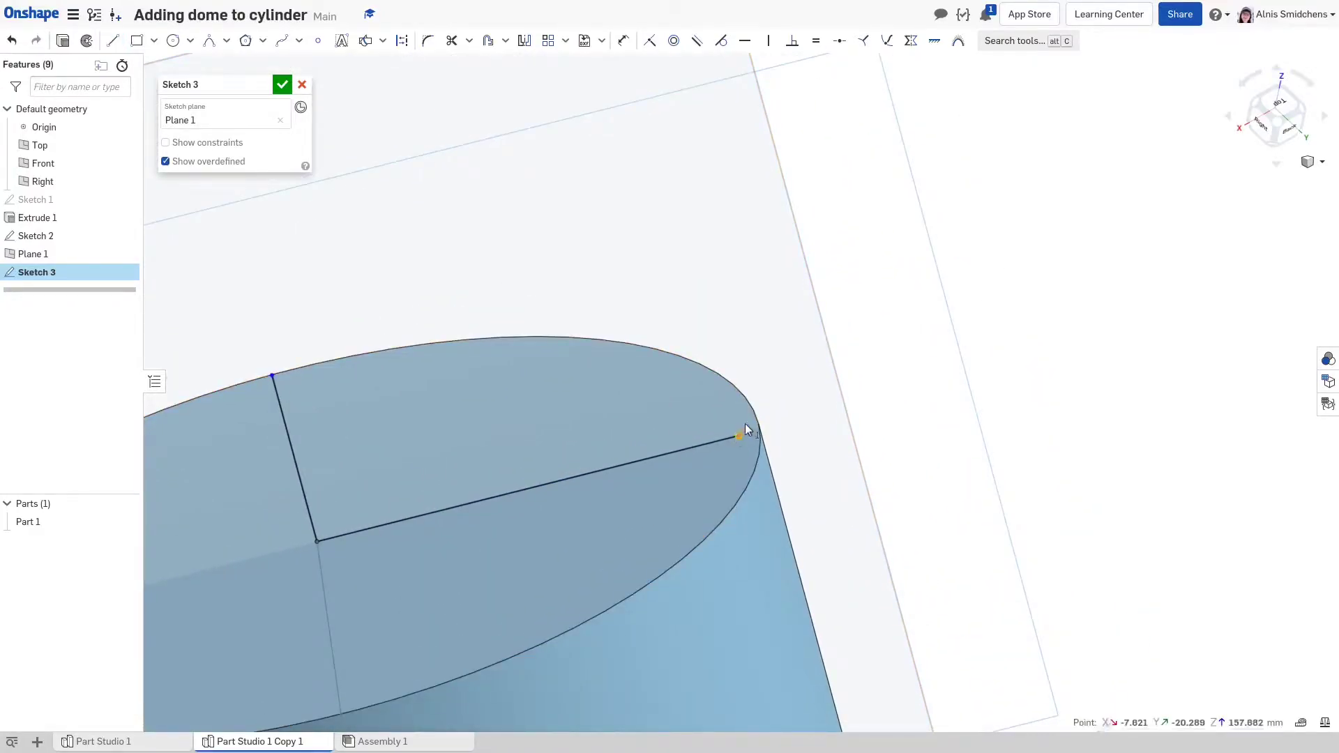
{"action": "left_click", "coordinate": [760, 435]}
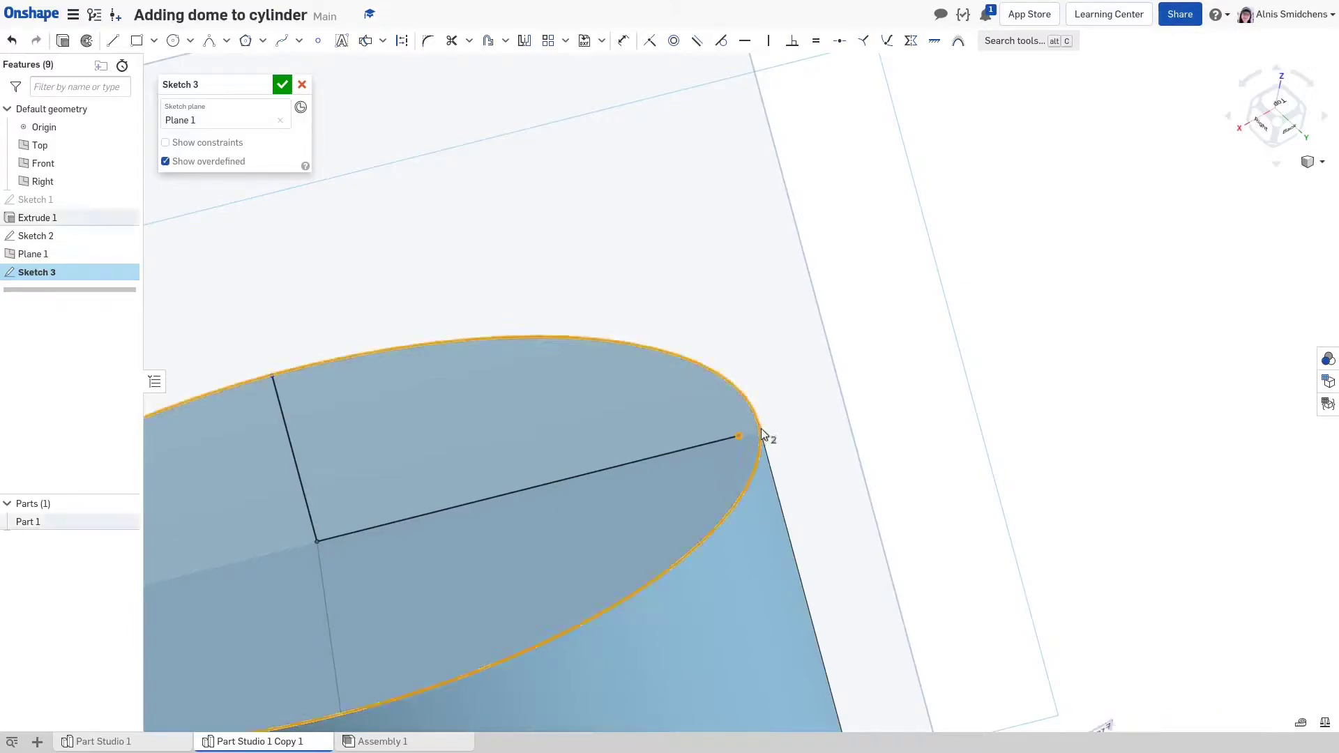
{"action": "left_click", "coordinate": [886, 42]}
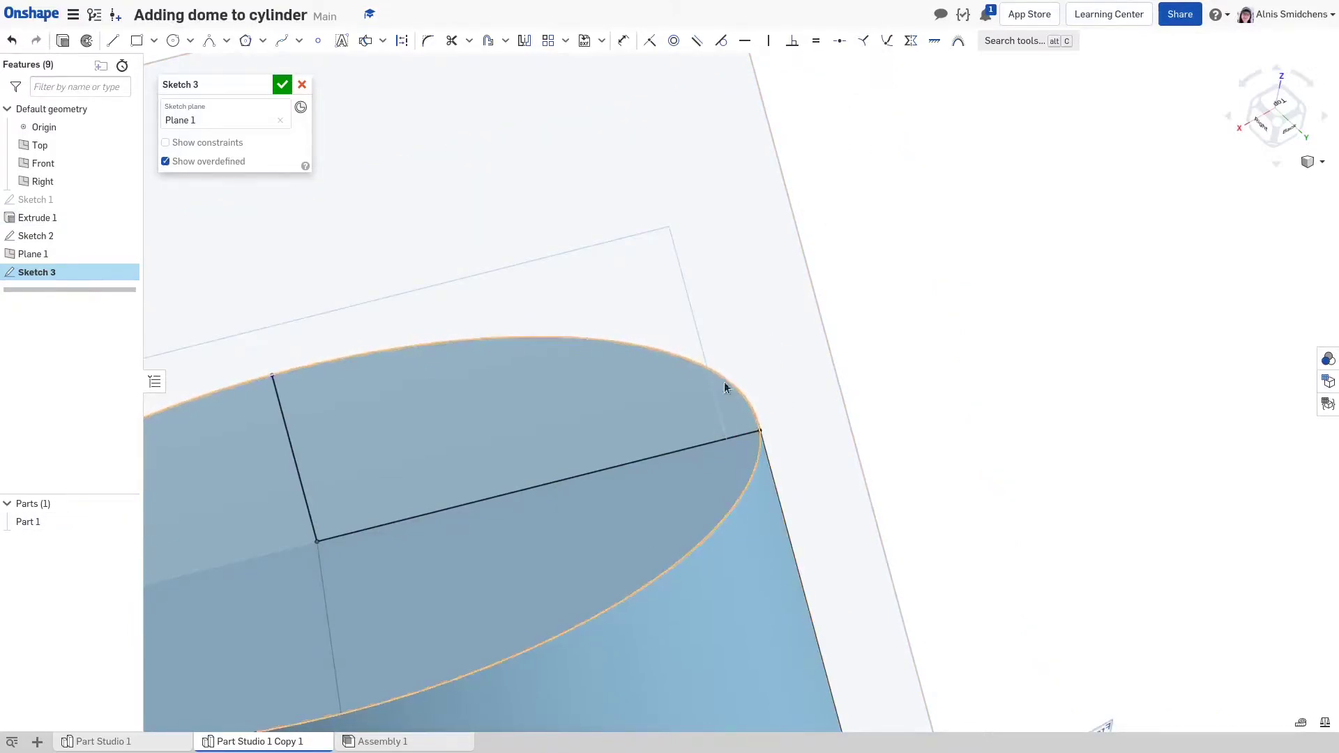
Draw a conic from the axis line's free endpoint to the radial line's outer endpoint, with its control point outside the cylinder
{"action": "mouse_move", "coordinate": [747, 514]}
{"action": "right_mouse_down"}
{"action": "mouse_move", "coordinate": [719, 511]}
{"action": "mouse_move", "coordinate": [553, 355]}
{"action": "right_mouse_up"}
{"action": "middle_click_drag", "start_coordinate": [553, 356], "coordinate": [660, 299]}
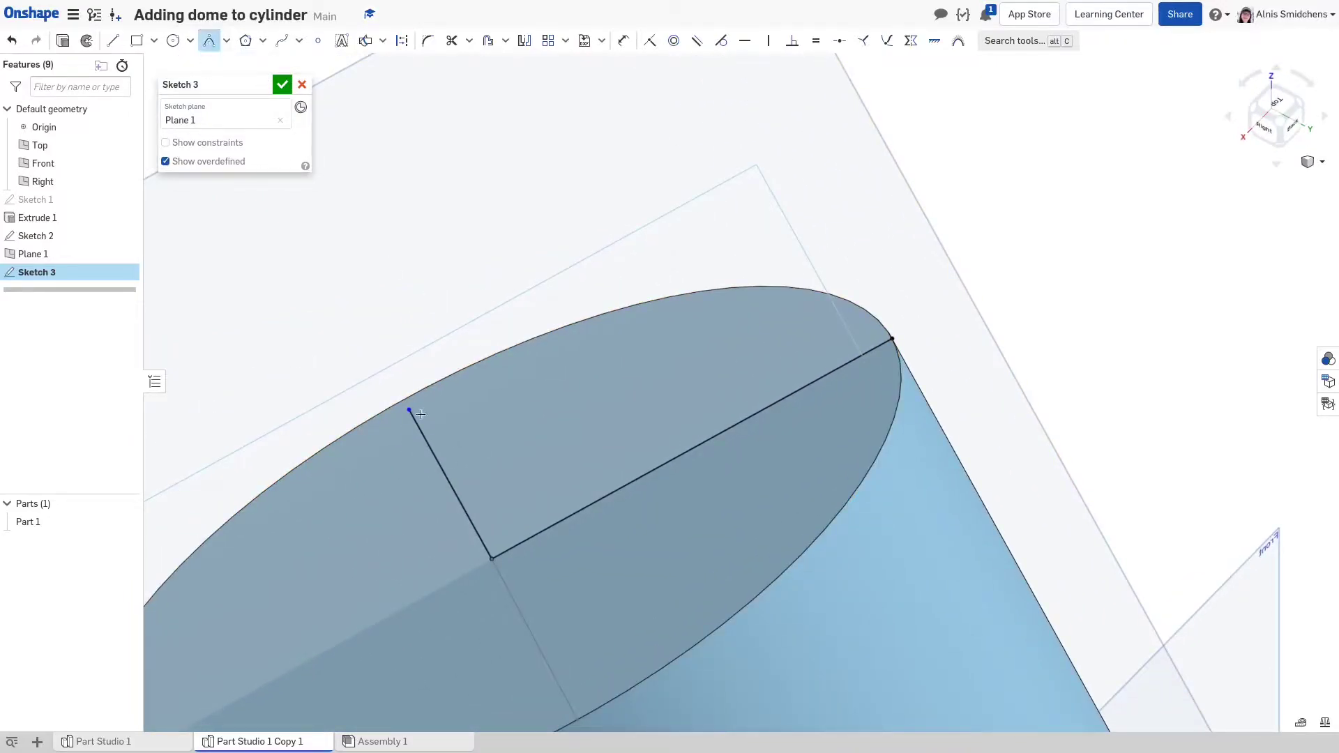
{"action": "left_click", "coordinate": [892, 339]}
{"action": "left_click", "coordinate": [806, 206]}
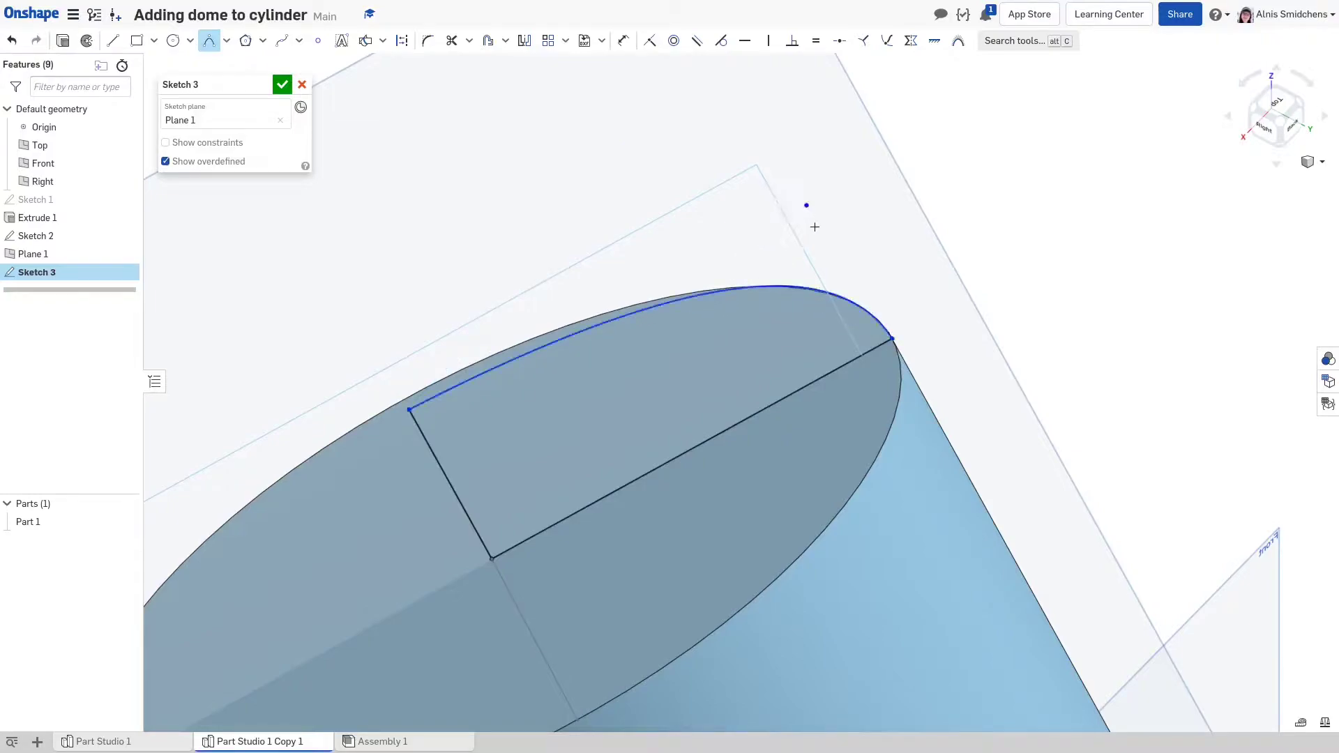
{"action": "key", "text": "Escape"}
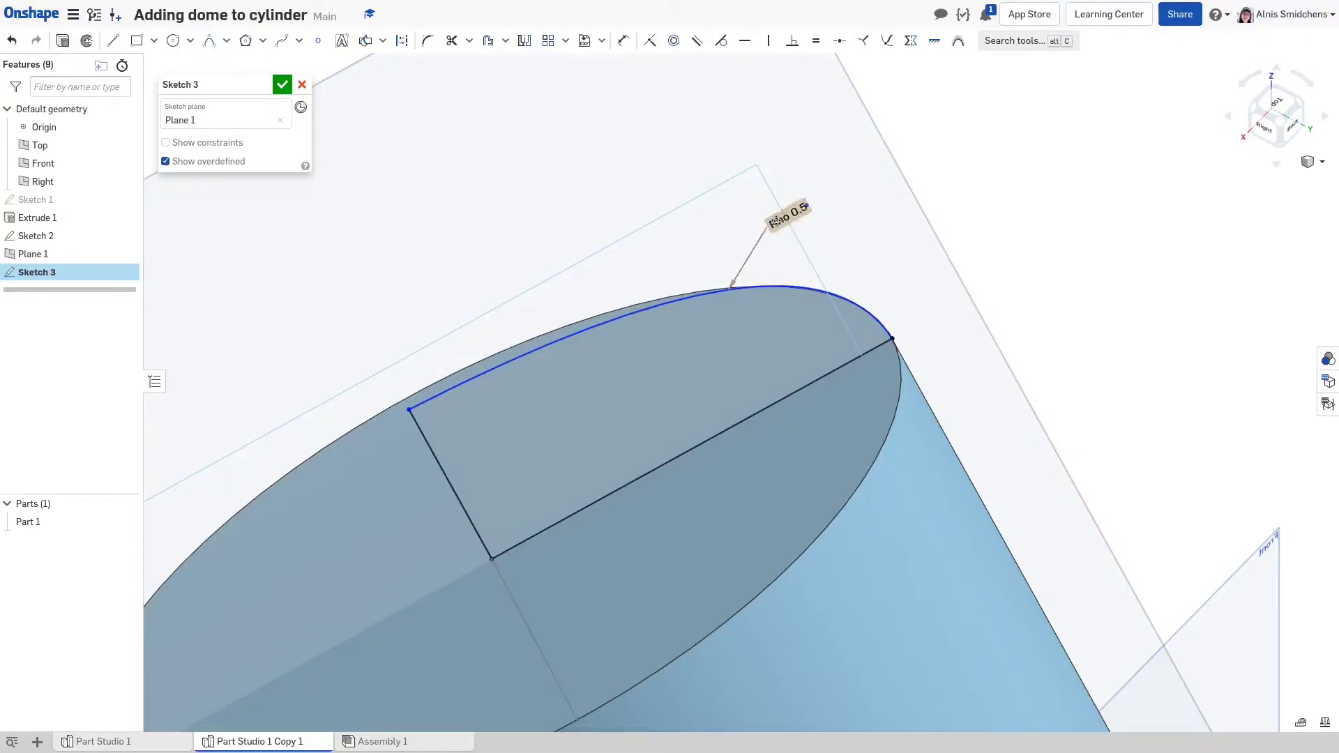
Move the conic's Rho dimension clear of the curve and set its value to 0.7
{"action": "left_click_drag", "start_coordinate": [777, 220], "coordinate": [675, 162]}
{"action": "double_click", "coordinate": [673, 162]}
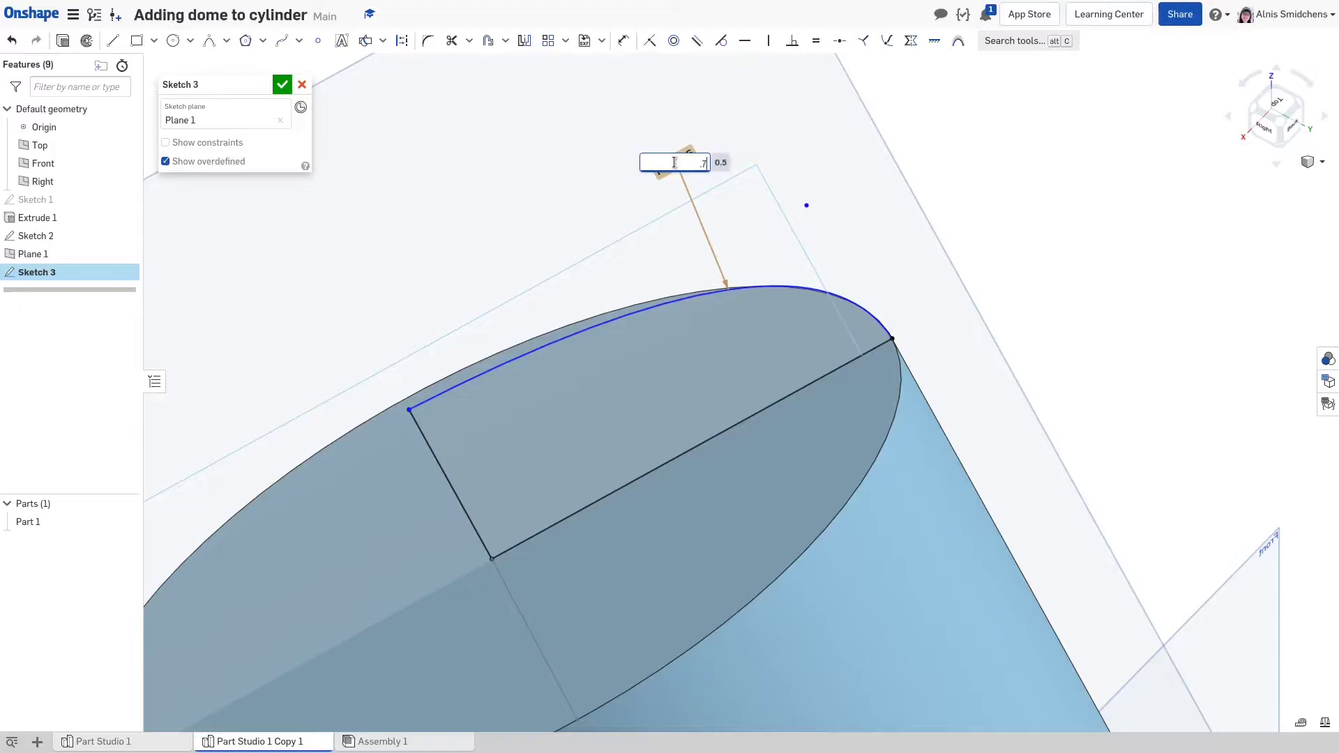
{"action": "type", "text": ".7"}
{"action": "key", "text": "Return"}
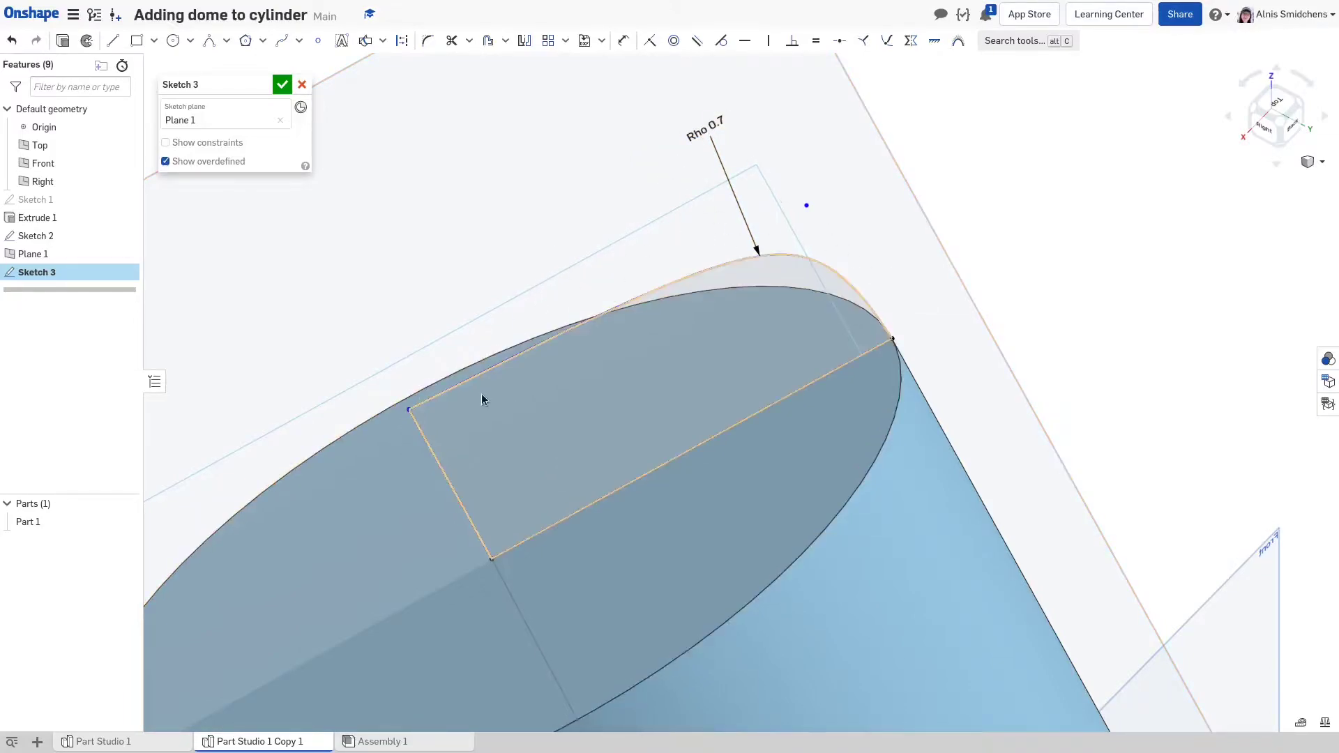
Constrain the conic's control point horizontal to the axis line's free endpoint and vertical to the conic's endpoint on the cylinder edge
{"action": "left_click", "coordinate": [408, 410]}
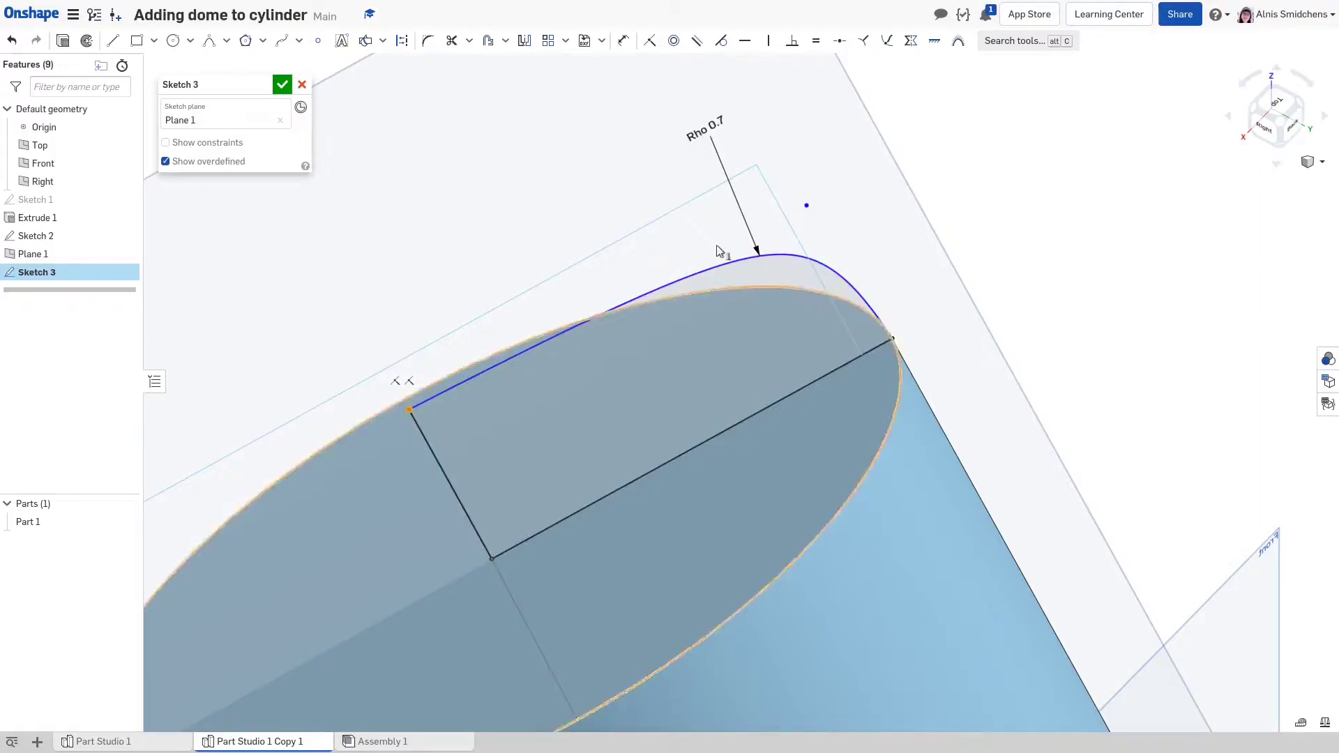
{"action": "left_click", "coordinate": [807, 208]}
{"action": "key", "text": "h"}
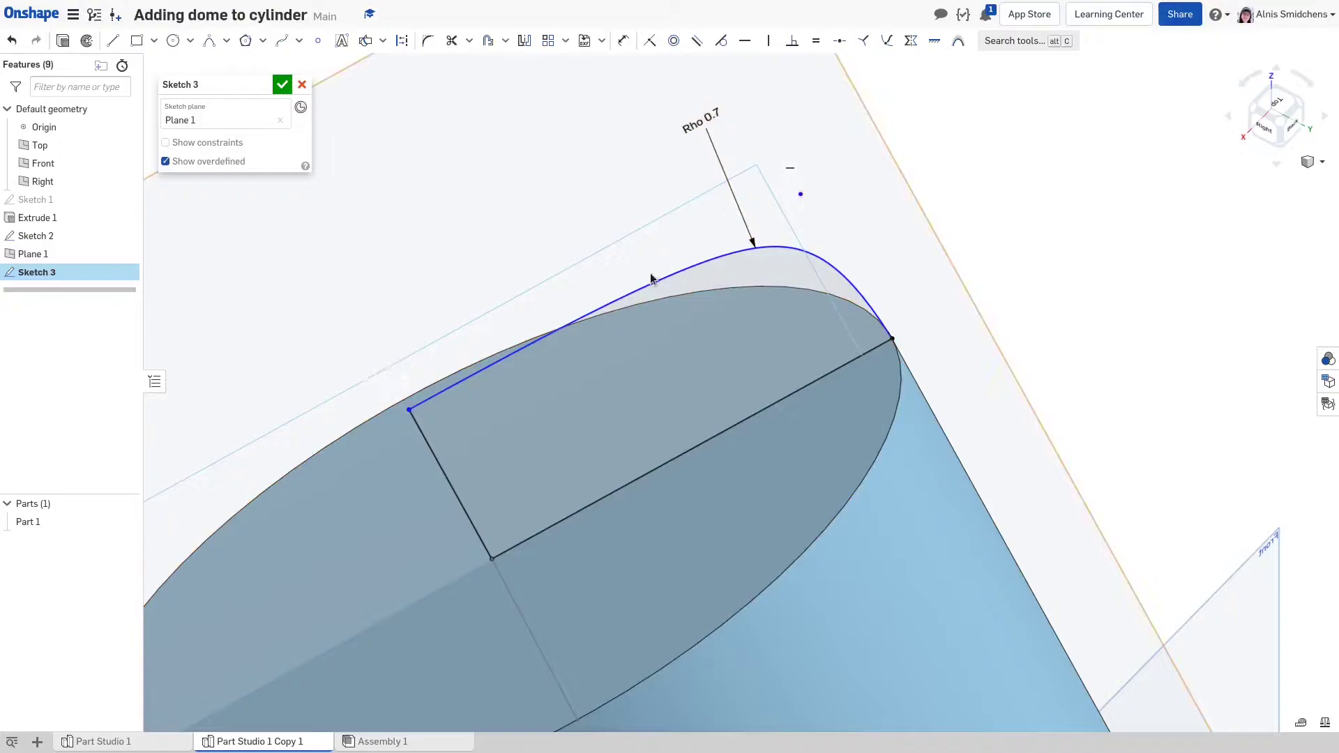
{"action": "left_click", "coordinate": [799, 196]}
{"action": "left_click", "coordinate": [892, 340]}
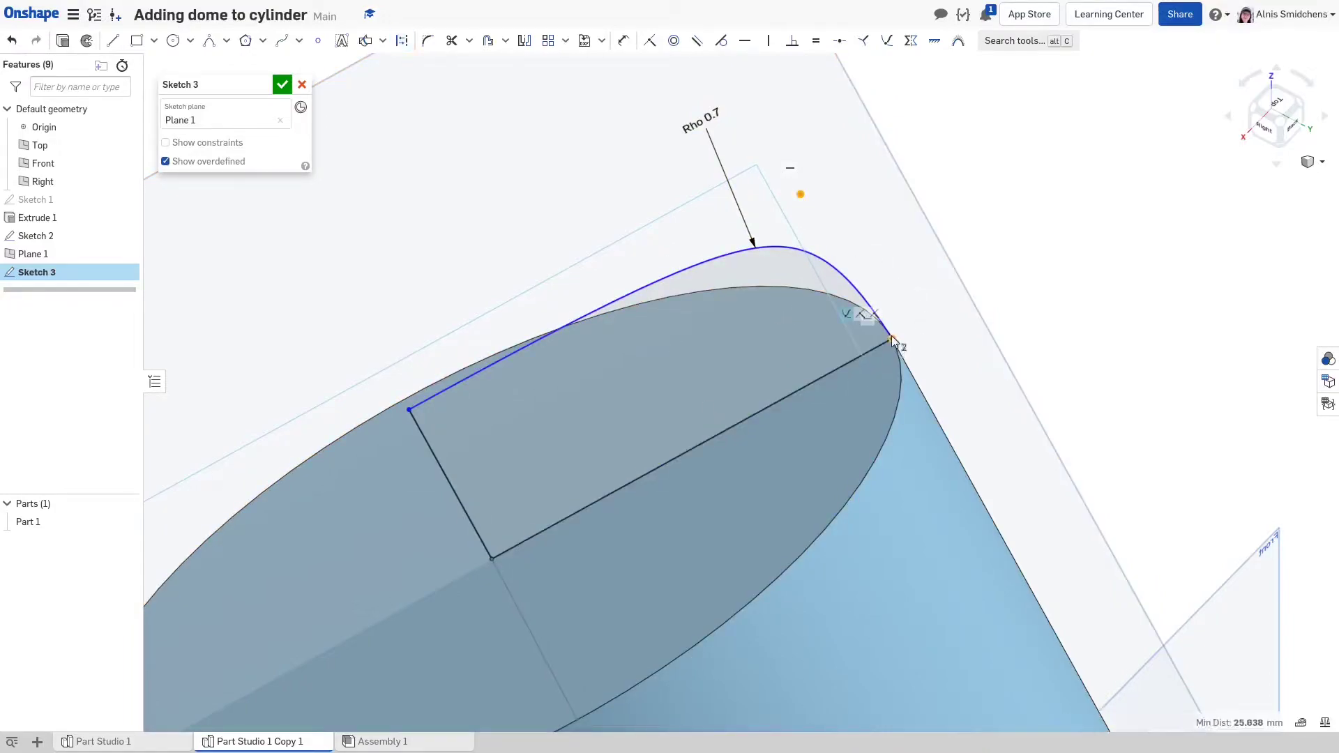
{"action": "key", "text": "v"}
{"action": "middle_click_drag", "start_coordinate": [811, 191], "coordinate": [858, 139]}
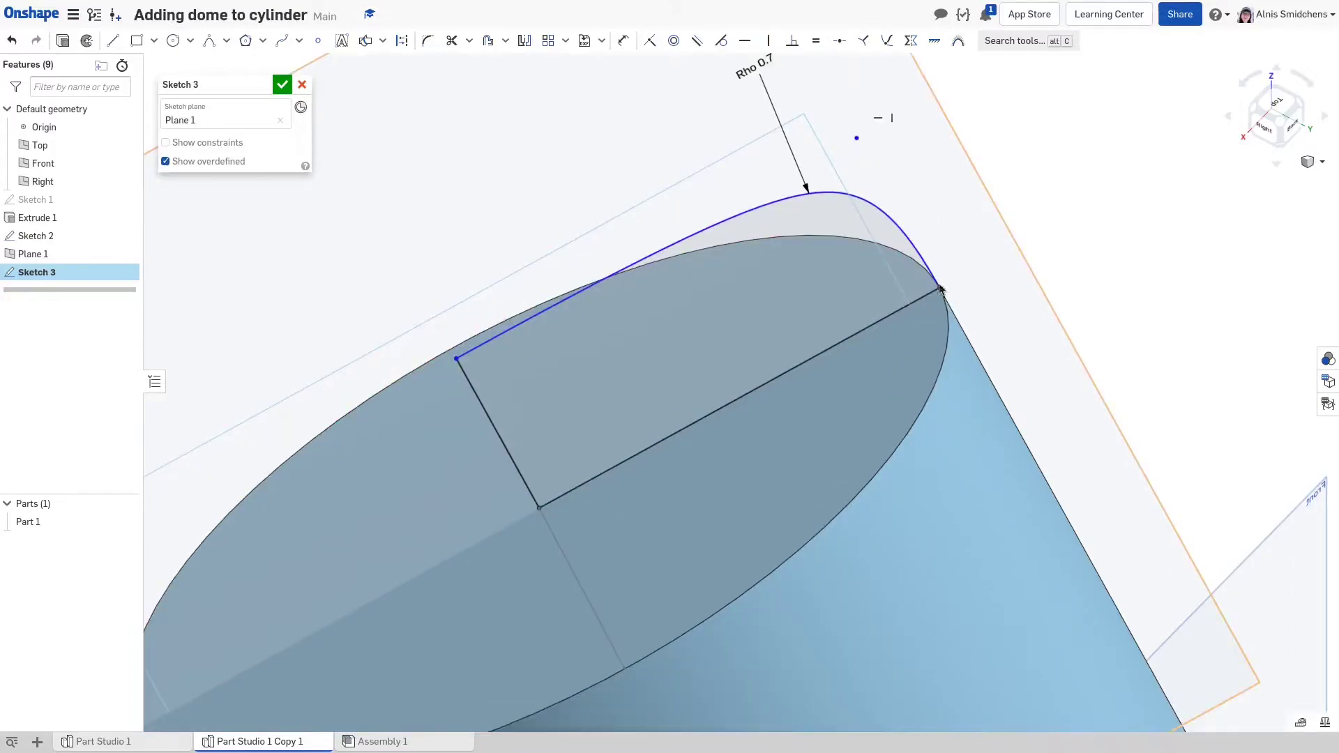
{"action": "middle_click_drag", "start_coordinate": [667, 290], "coordinate": [575, 371]}
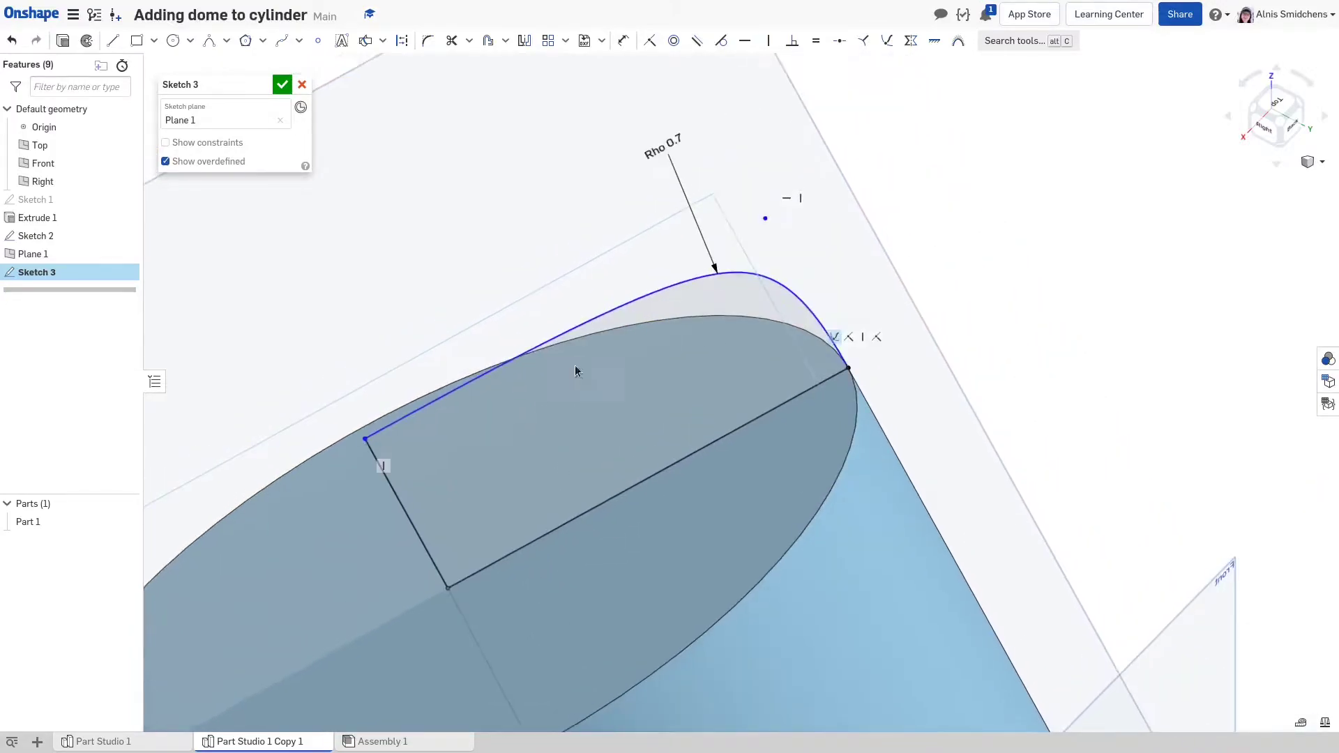
Dimension the distance between the conic's control point and its endpoint on the cylinder edge as 30 mm
{"action": "key", "text": "u"}
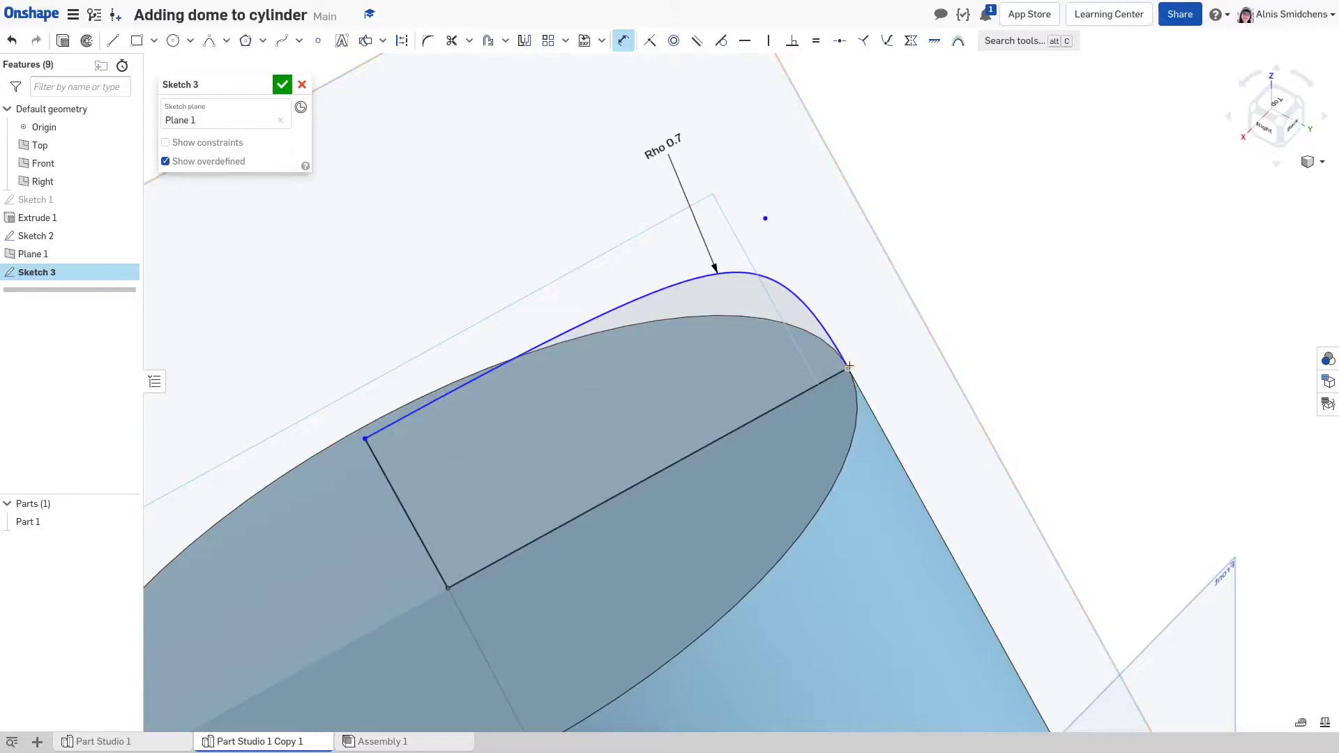
{"action": "left_click", "coordinate": [848, 366]}
{"action": "left_click", "coordinate": [765, 218]}
{"action": "left_click", "coordinate": [894, 276]}
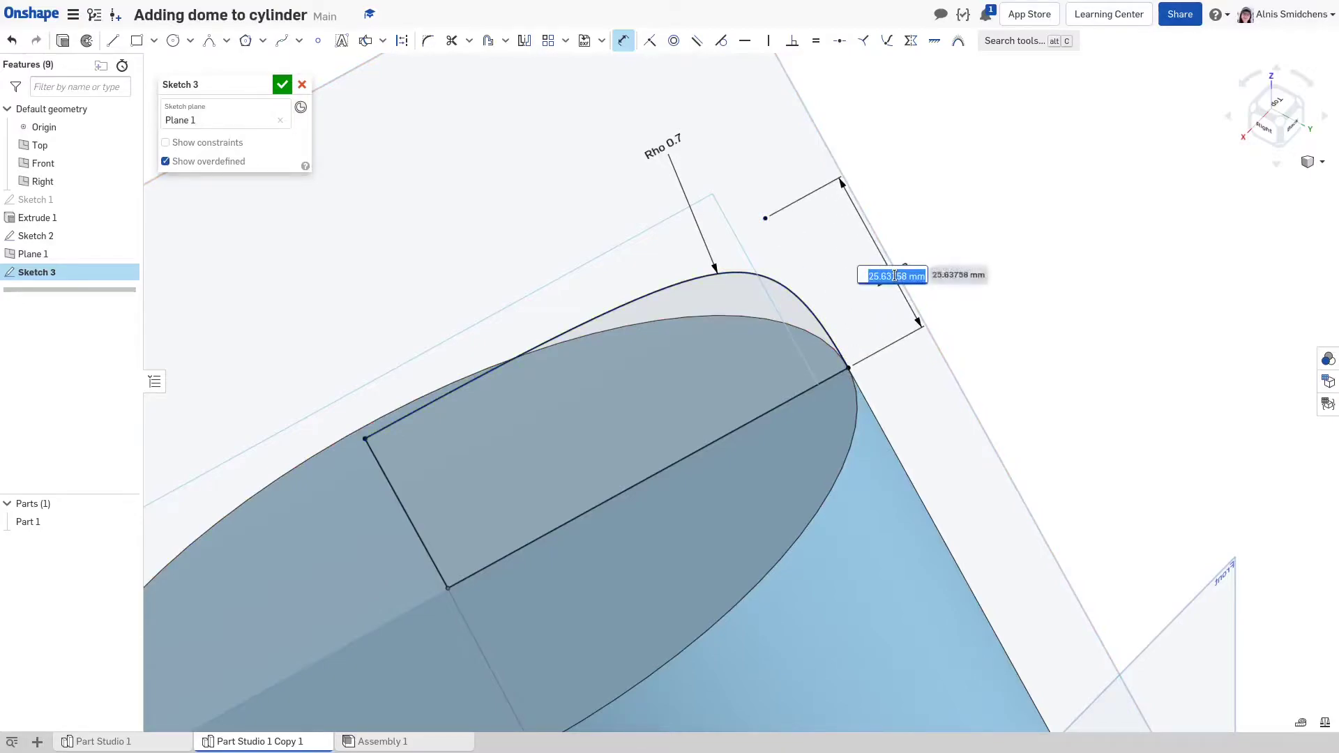
{"action": "type", "text": "30"}
{"action": "key", "text": "Return"}
{"action": "key", "text": "Escape"}
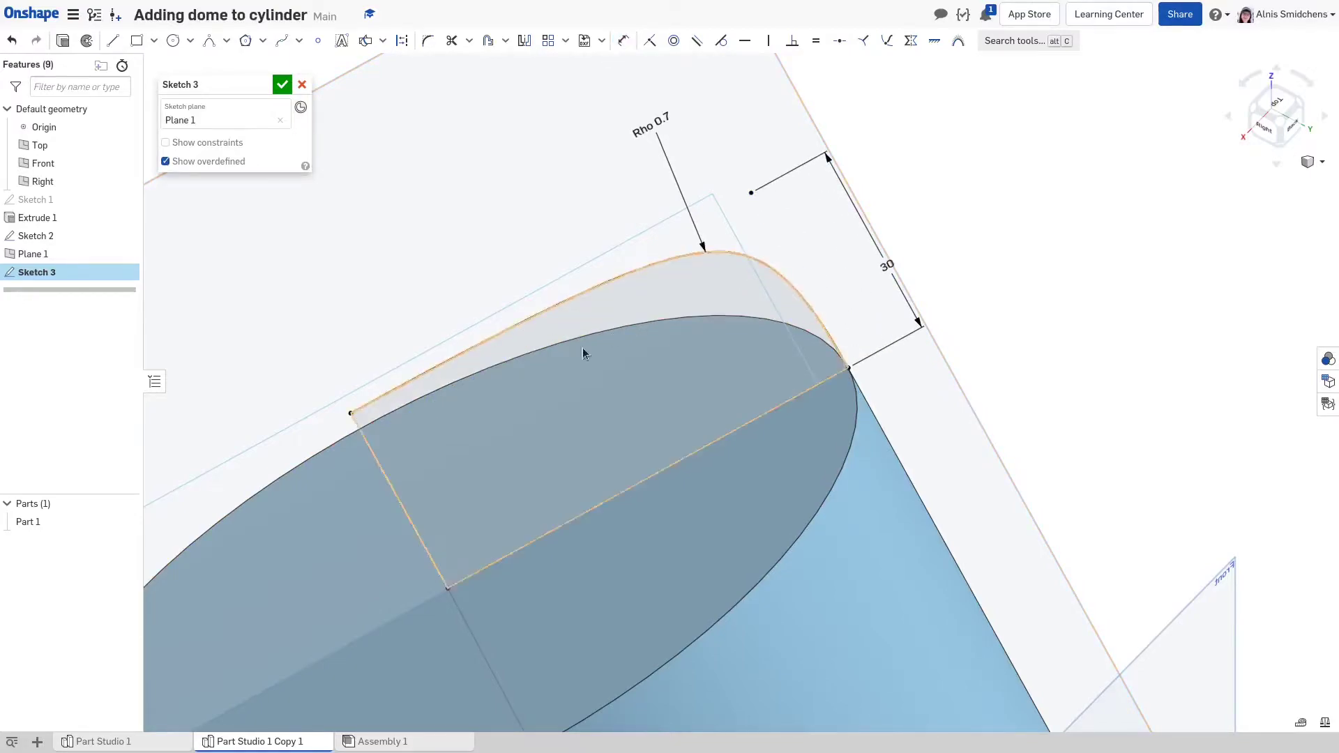
Set up a full Revolve of the dome profile region about the sketched axis line, added to Part 1
{"action": "left_click", "coordinate": [518, 428]}
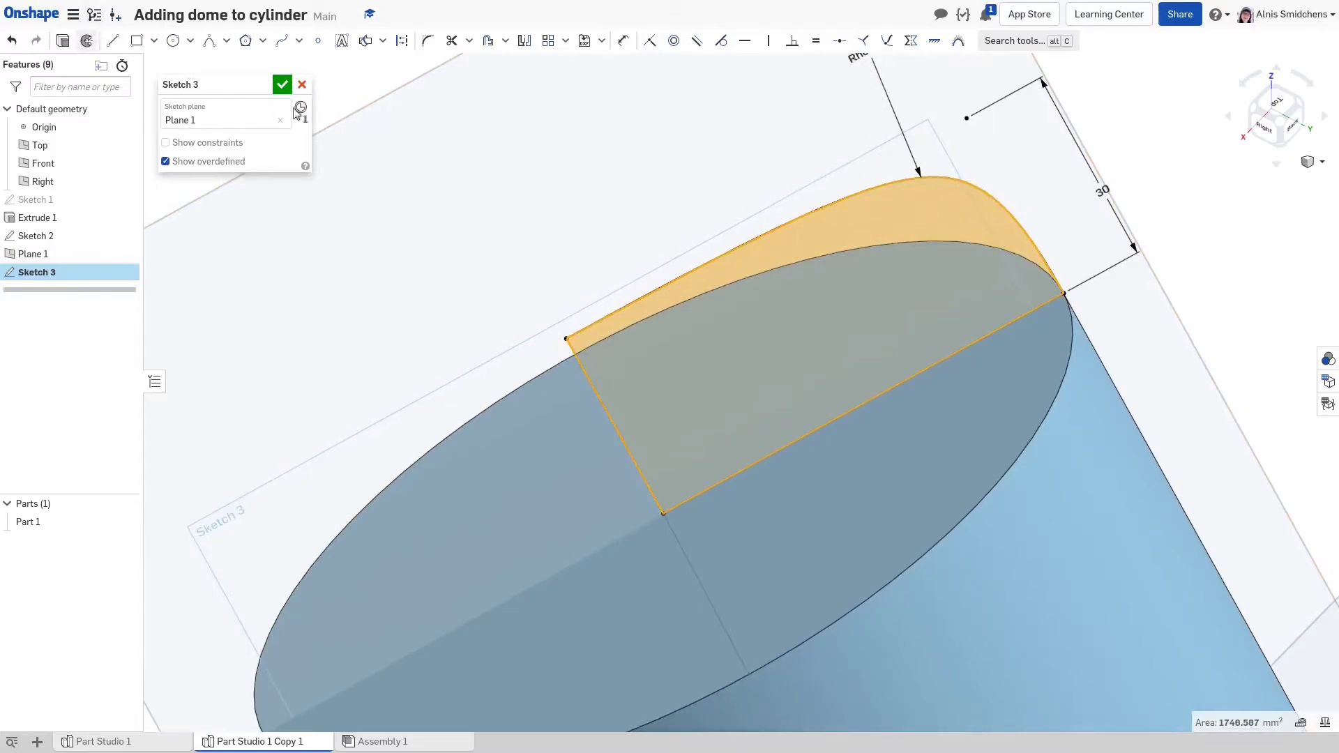
{"action": "key", "text": "shift+w"}
{"action": "left_click", "coordinate": [224, 177]}
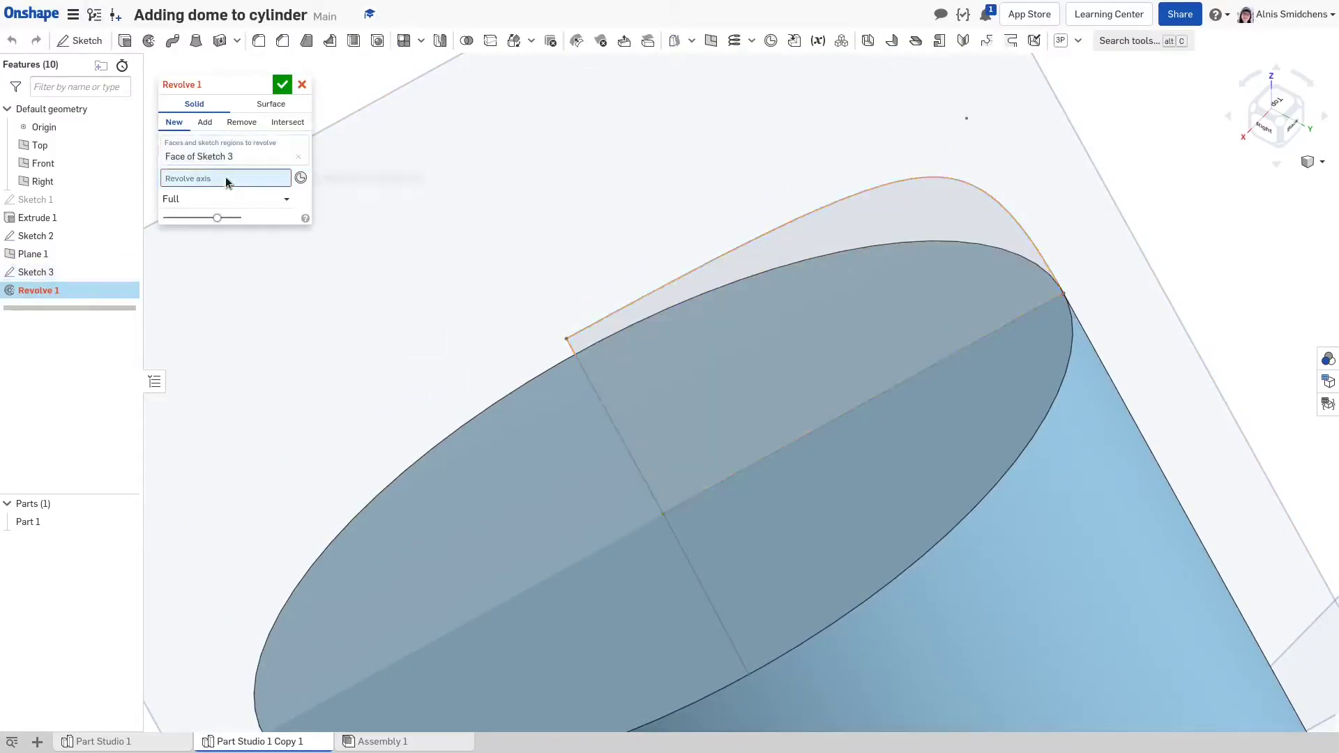
{"action": "left_click", "coordinate": [602, 394]}
{"action": "scroll", "coordinate": [696, 428], "scroll_direction": "down", "scroll_amount": 2}
{"action": "mouse_move", "coordinate": [698, 431]}
{"action": "right_mouse_down"}
{"action": "mouse_move", "coordinate": [712, 400]}
{"action": "mouse_move", "coordinate": [689, 422]}
{"action": "right_mouse_up"}
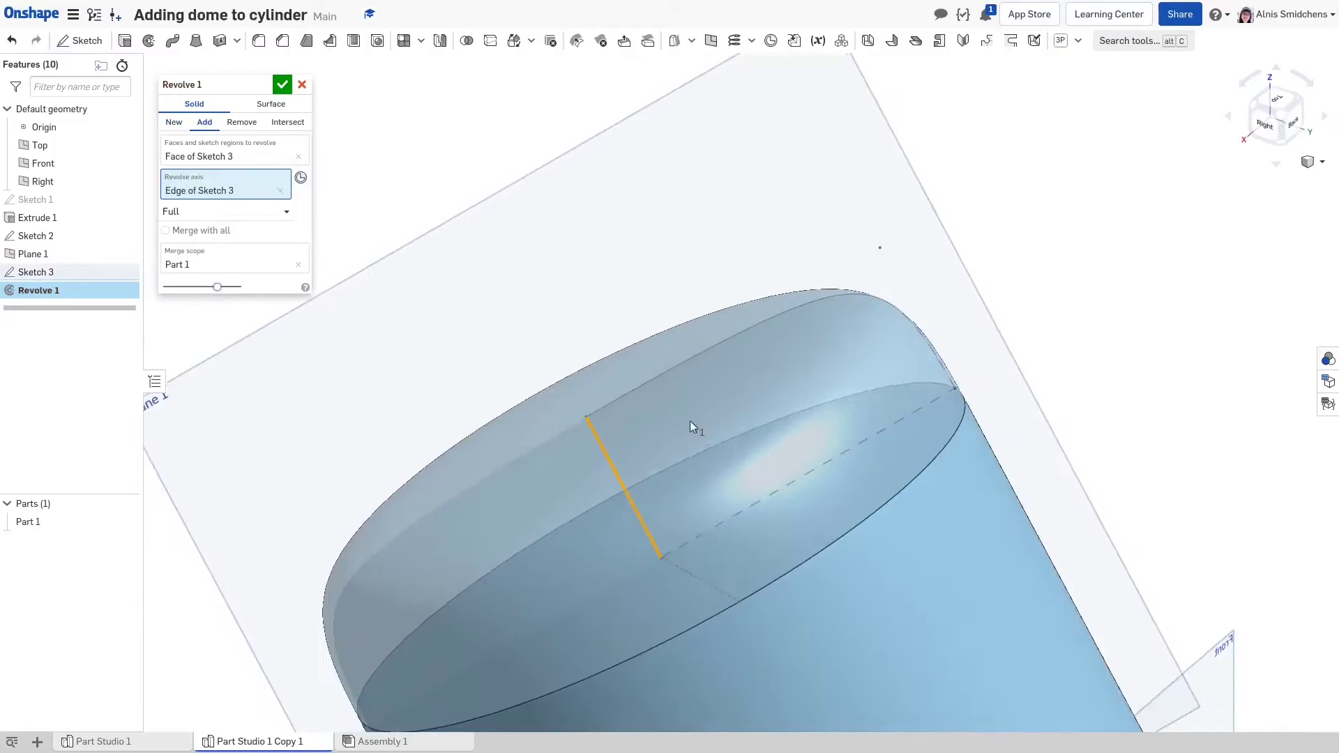
{"action": "middle_click_drag", "start_coordinate": [689, 420], "coordinate": [789, 323]}
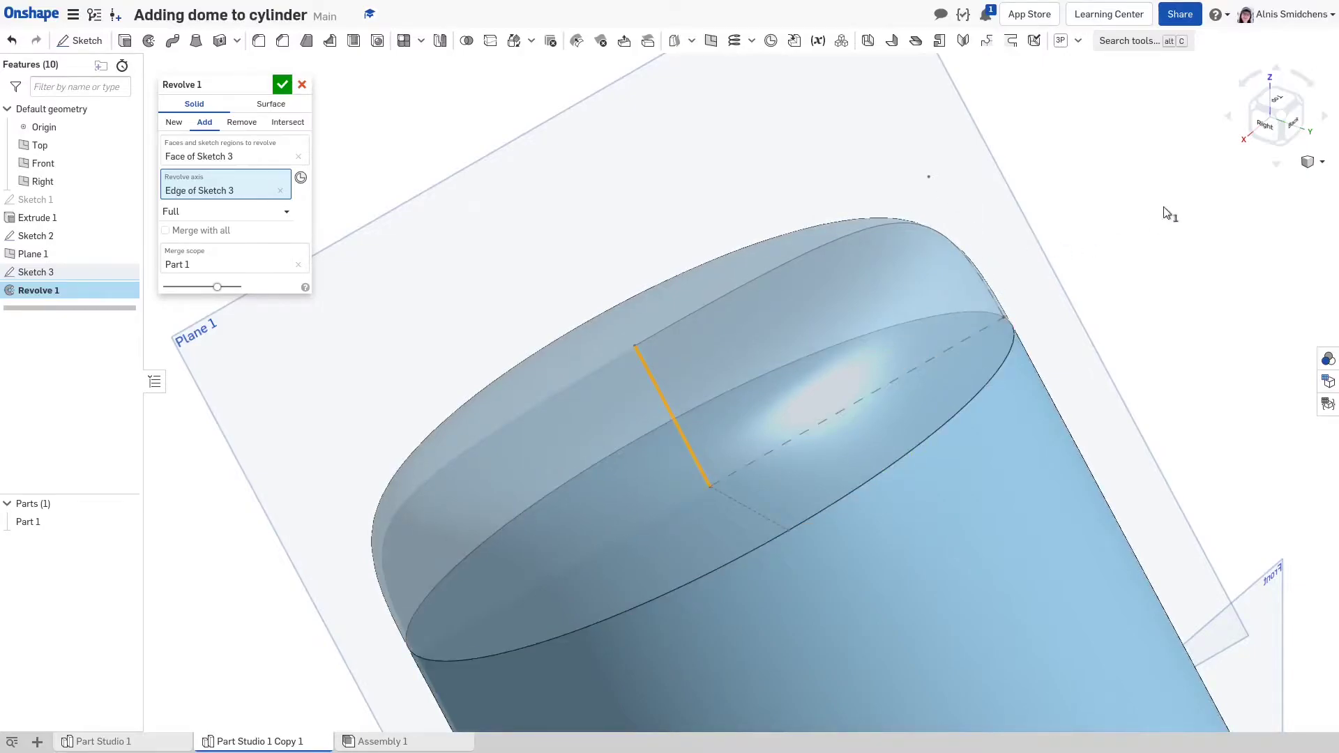
Turn on curvature visualization to examine the transition between dome and cylinder, and accept the revolve
{"action": "left_click", "coordinate": [1315, 166]}
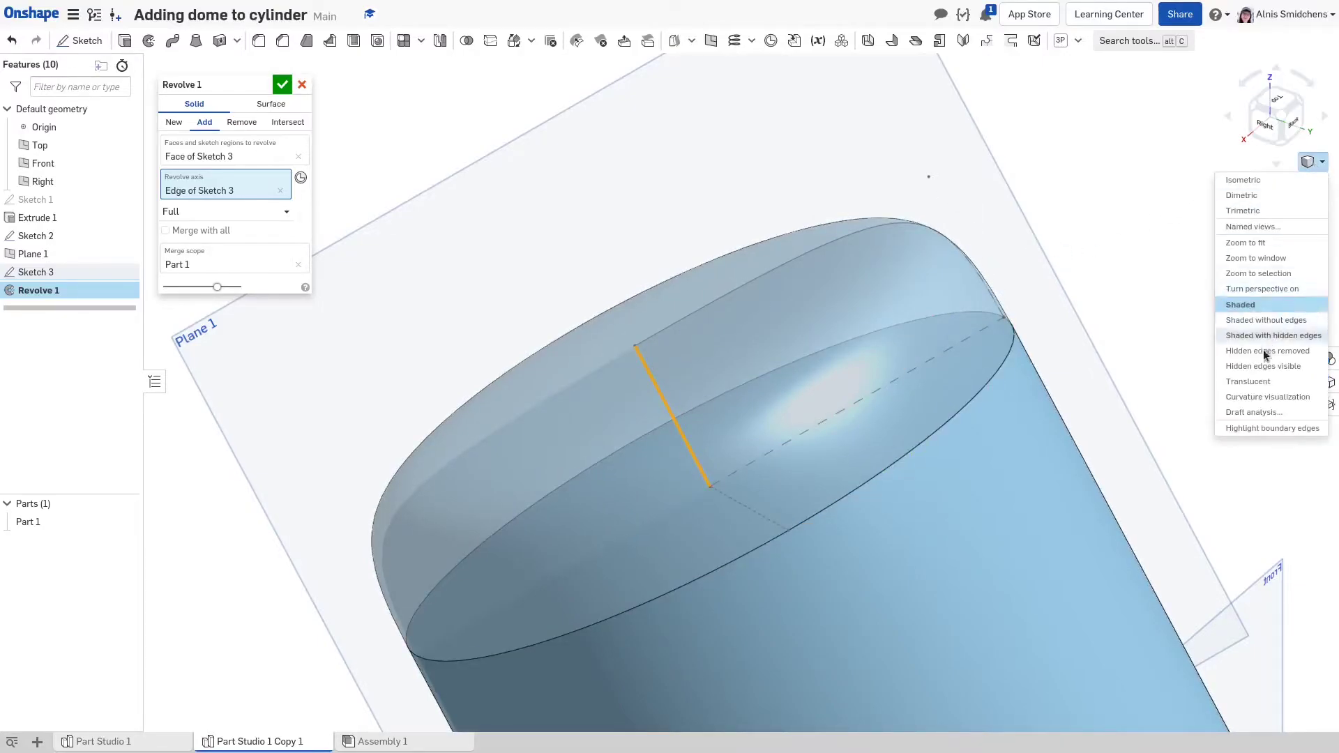
{"action": "left_click", "coordinate": [1259, 398]}
{"action": "right_click_drag", "start_coordinate": [991, 371], "coordinate": [616, 570]}
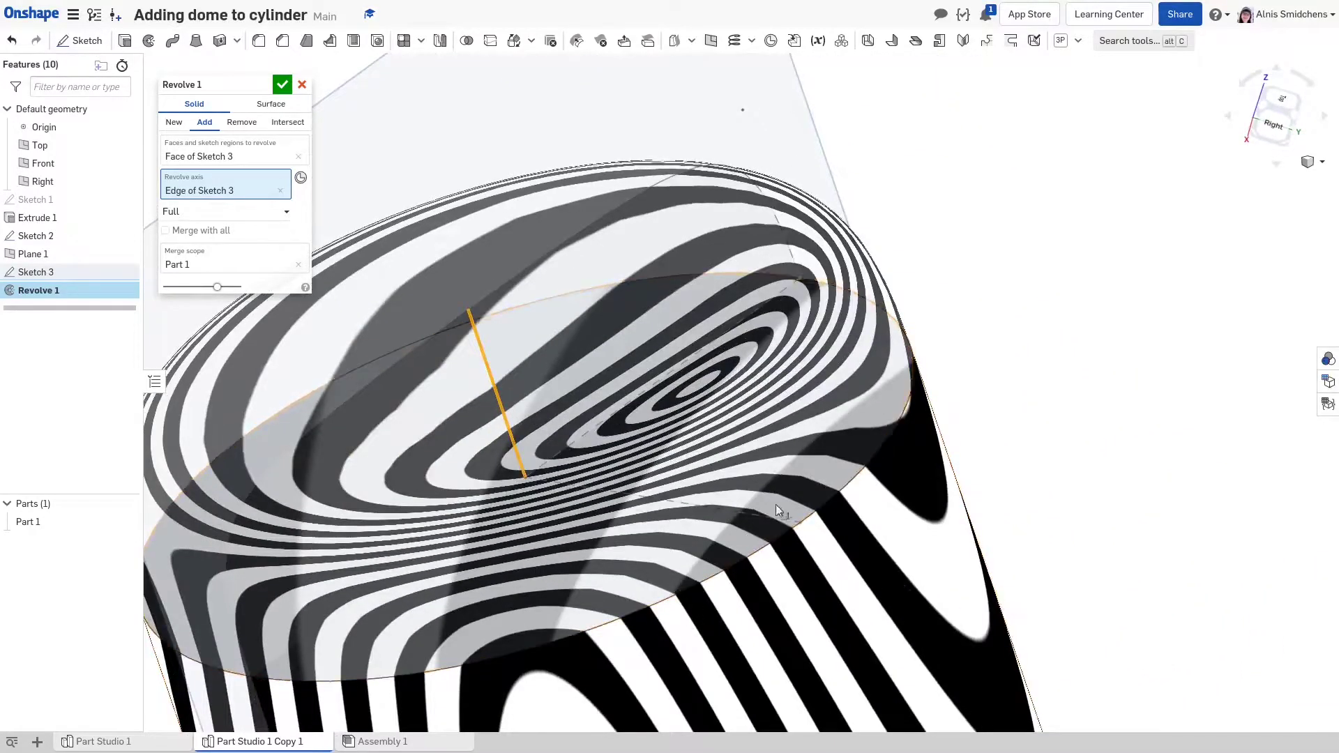
{"action": "scroll", "coordinate": [807, 517], "scroll_direction": "down", "scroll_amount": 3}
{"action": "right_click_drag", "start_coordinate": [807, 517], "coordinate": [788, 420]}
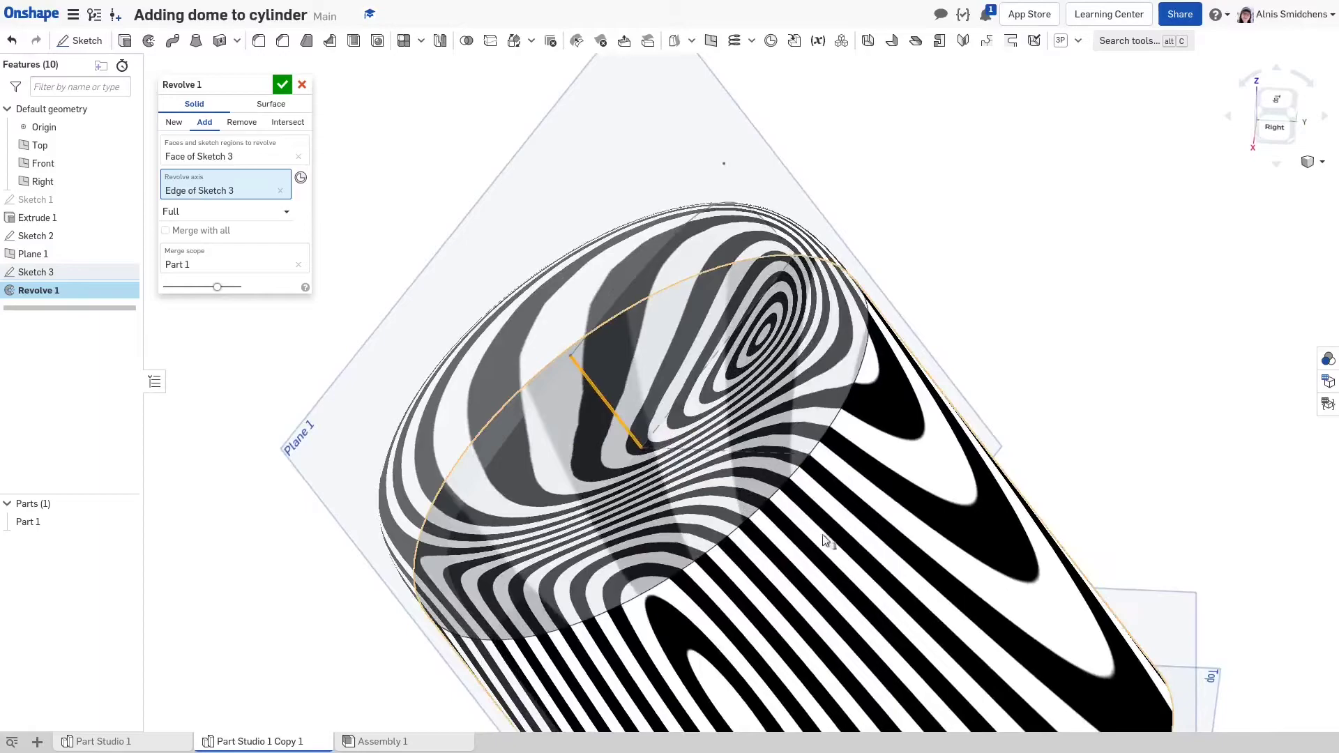
{"action": "left_click", "coordinate": [282, 85]}
{"action": "right_click_drag", "start_coordinate": [718, 418], "coordinate": [725, 410]}
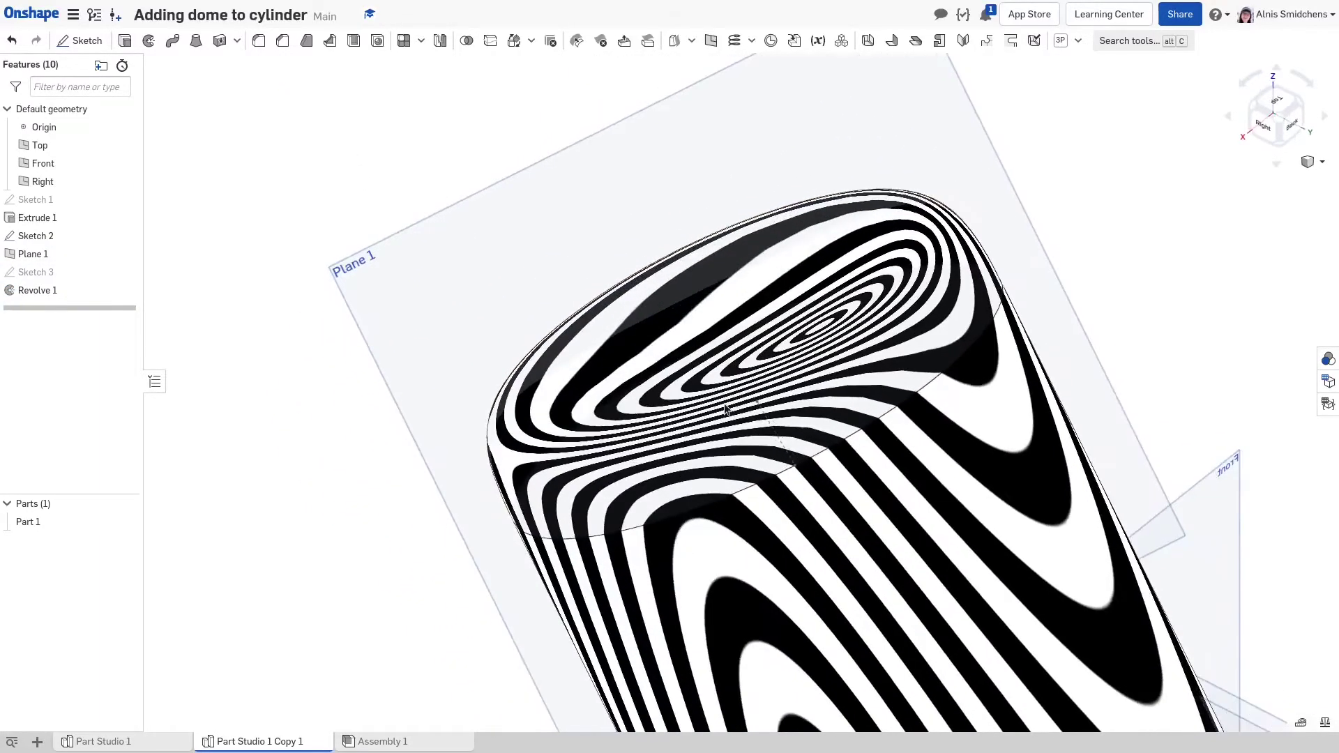
{"action": "middle_click_drag", "start_coordinate": [844, 408], "coordinate": [712, 419]}
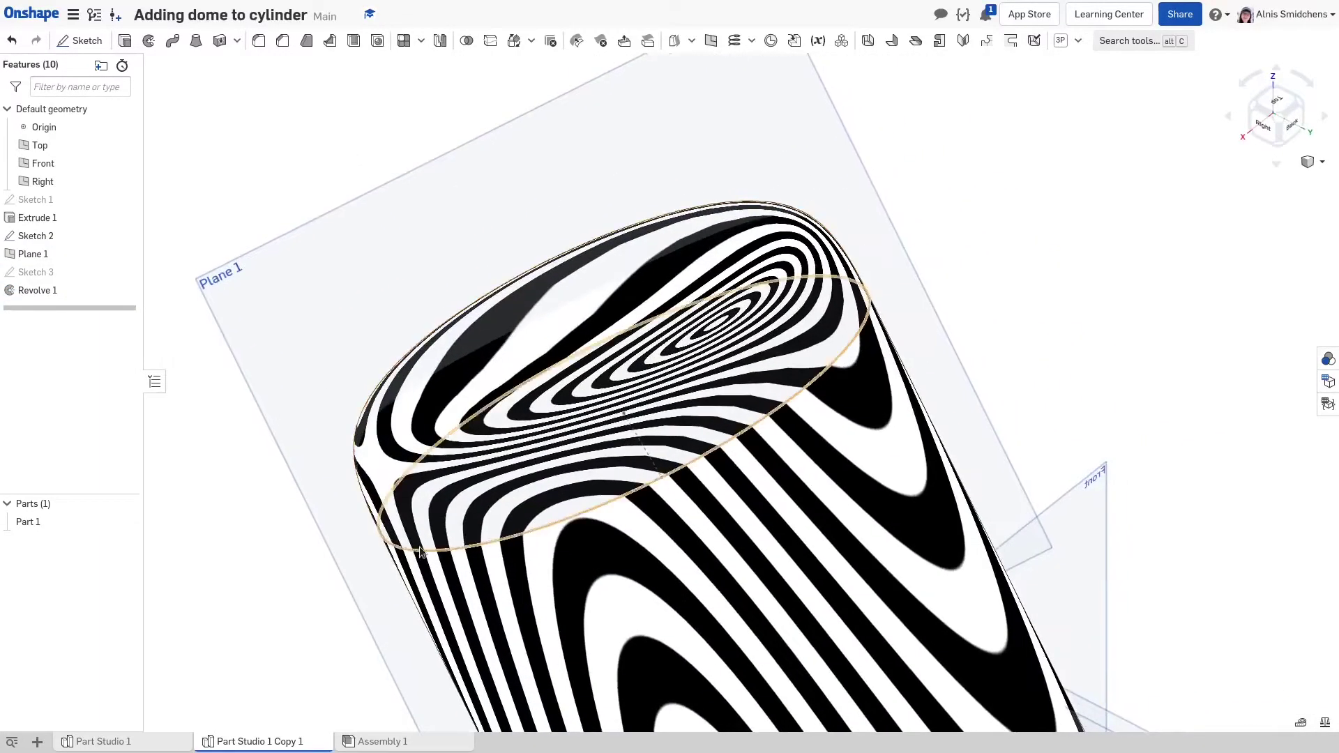
Duplicate Part Studio 1 and open the new copy, Part Studio 1 Copy 2
{"action": "right_click", "coordinate": [112, 734]}
{"action": "left_click", "coordinate": [114, 661]}
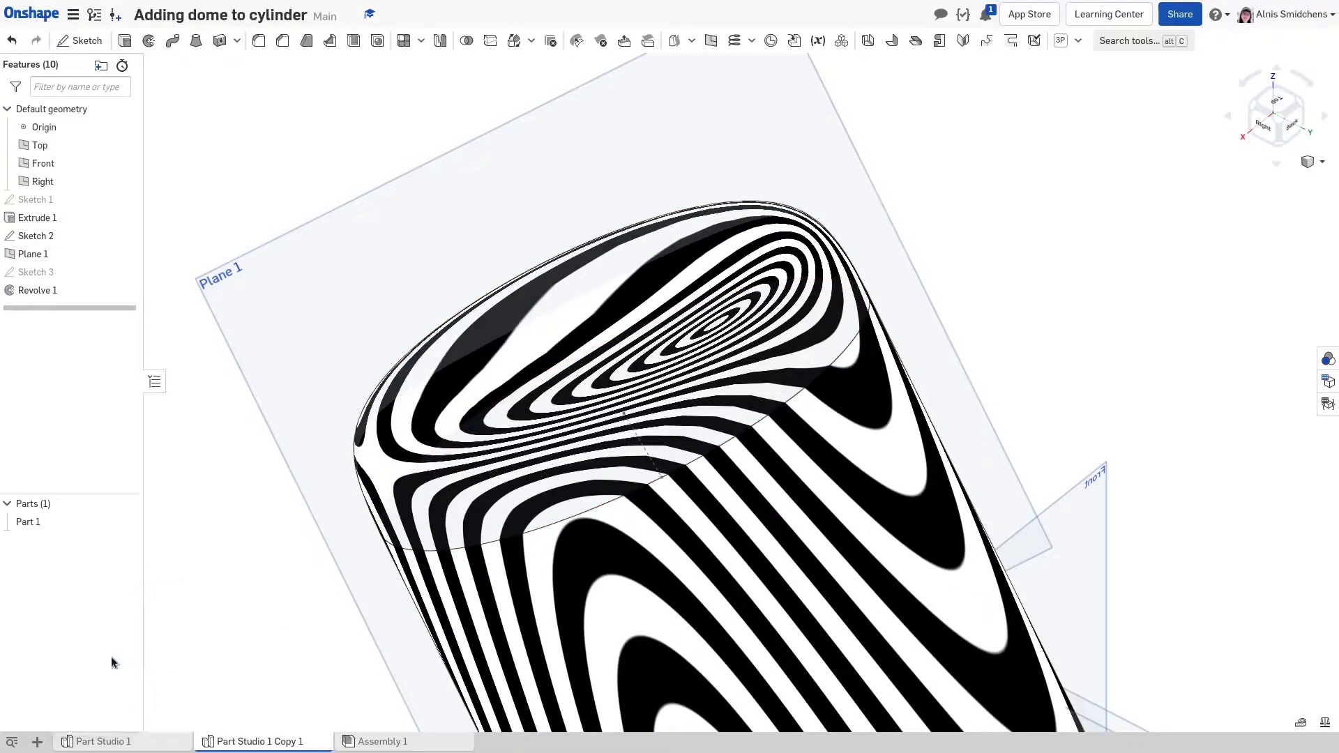
{"action": "left_click", "coordinate": [277, 745]}
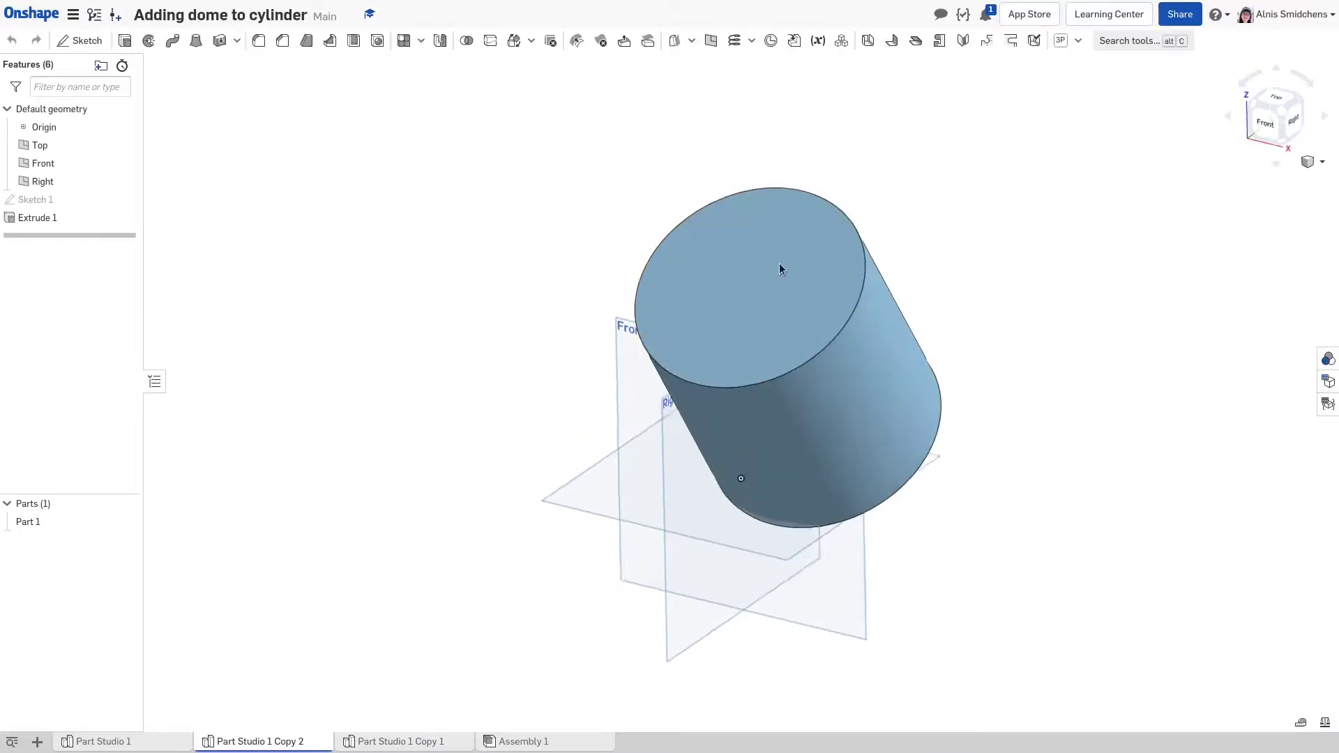
{"action": "scroll", "coordinate": [778, 289], "scroll_direction": "up", "scroll_amount": 3}
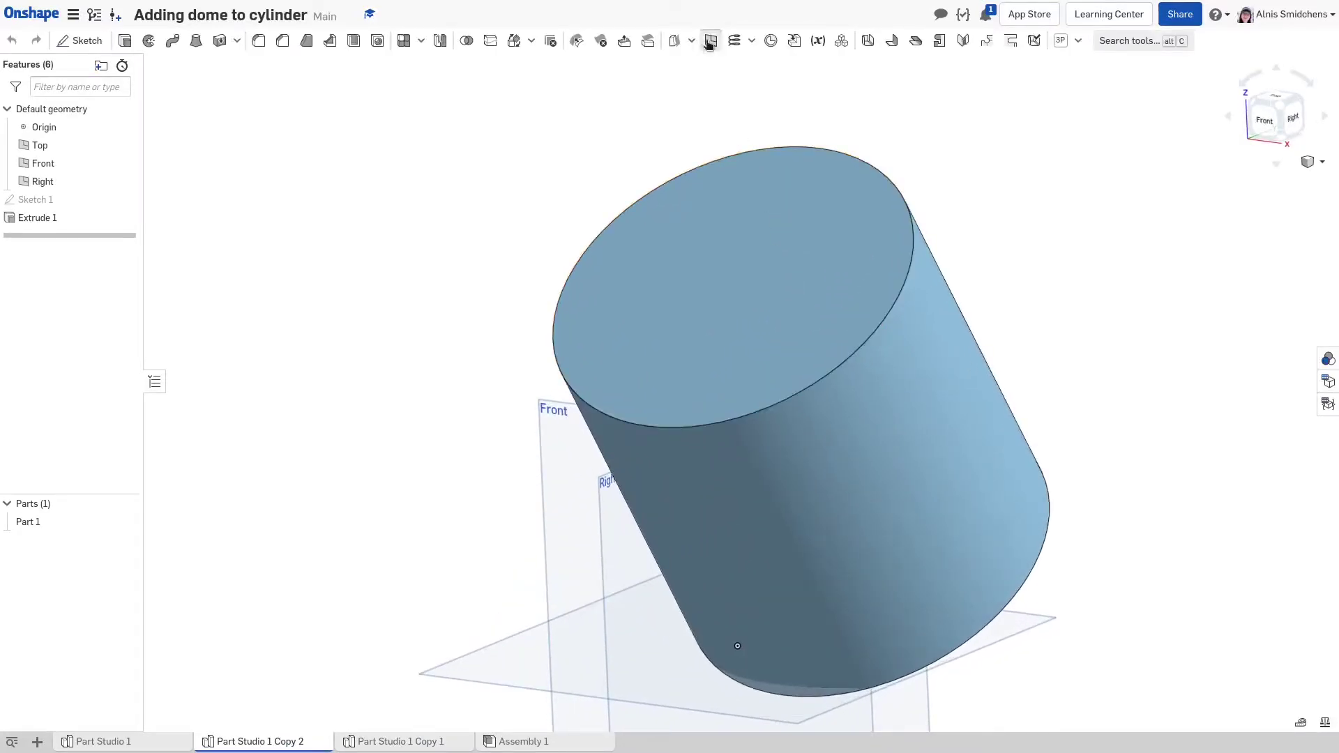
{"action": "left_click", "coordinate": [709, 43]}
{"action": "left_click", "coordinate": [769, 311]}
{"action": "right_click_drag", "start_coordinate": [769, 311], "coordinate": [731, 300]}
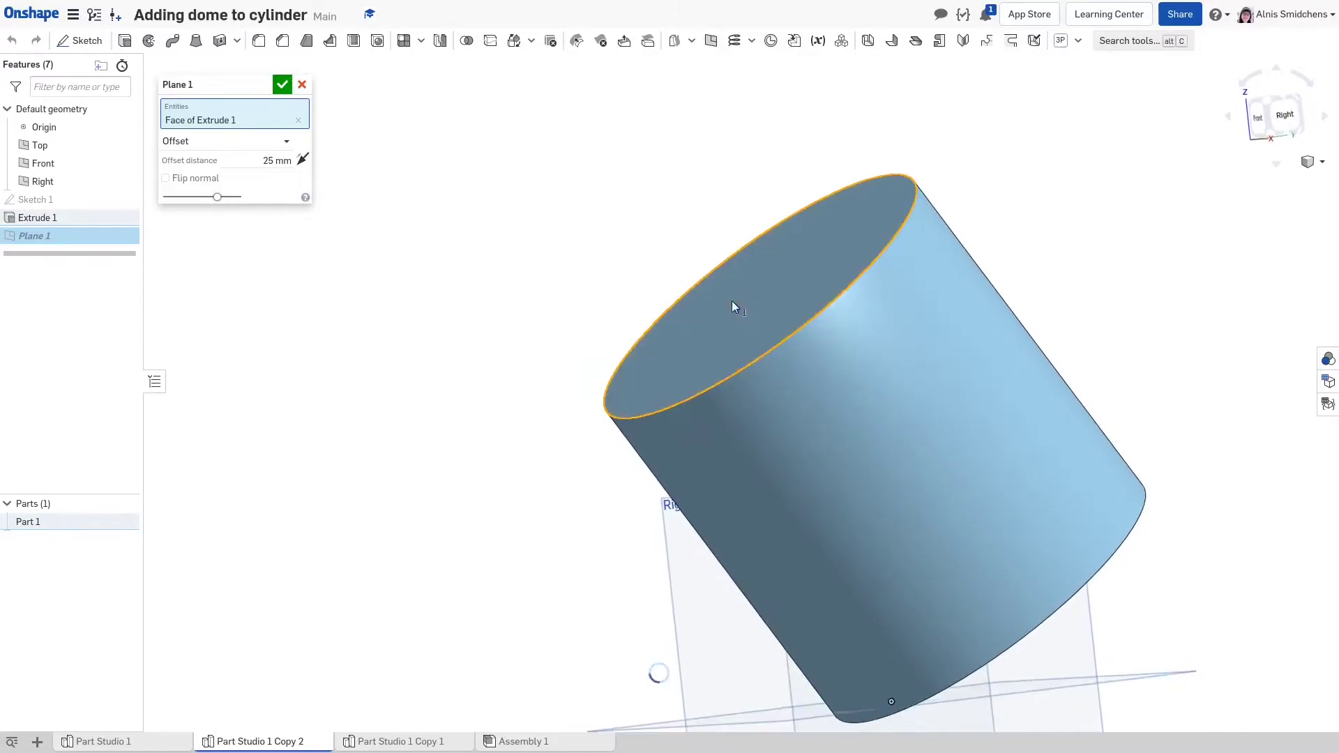
{"action": "left_click", "coordinate": [303, 85]}
Start a sketch on a mate connector at the end face's centre, moved outward along its Z axis
{"action": "key", "text": "shift+s"}
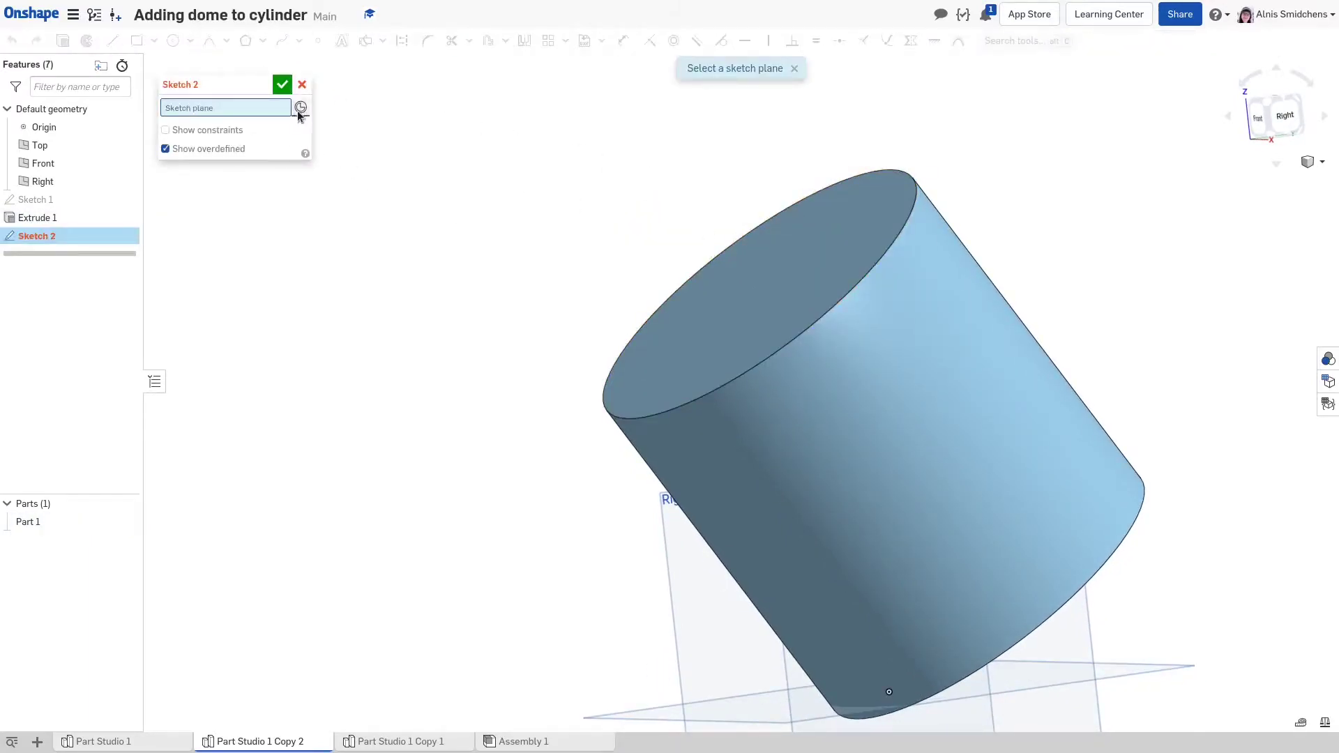
{"action": "right_click_drag", "start_coordinate": [779, 286], "coordinate": [790, 298]}
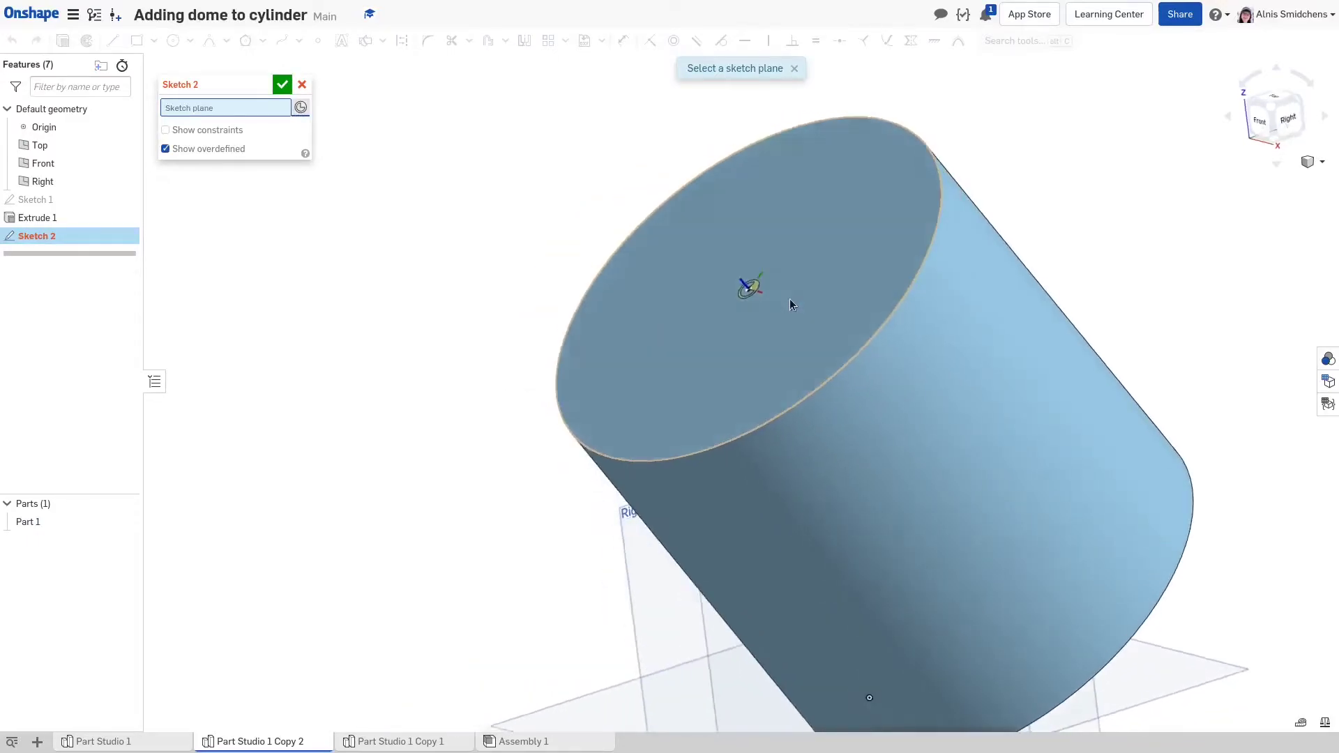
{"action": "left_click", "coordinate": [748, 286]}
{"action": "left_click", "coordinate": [267, 120]}
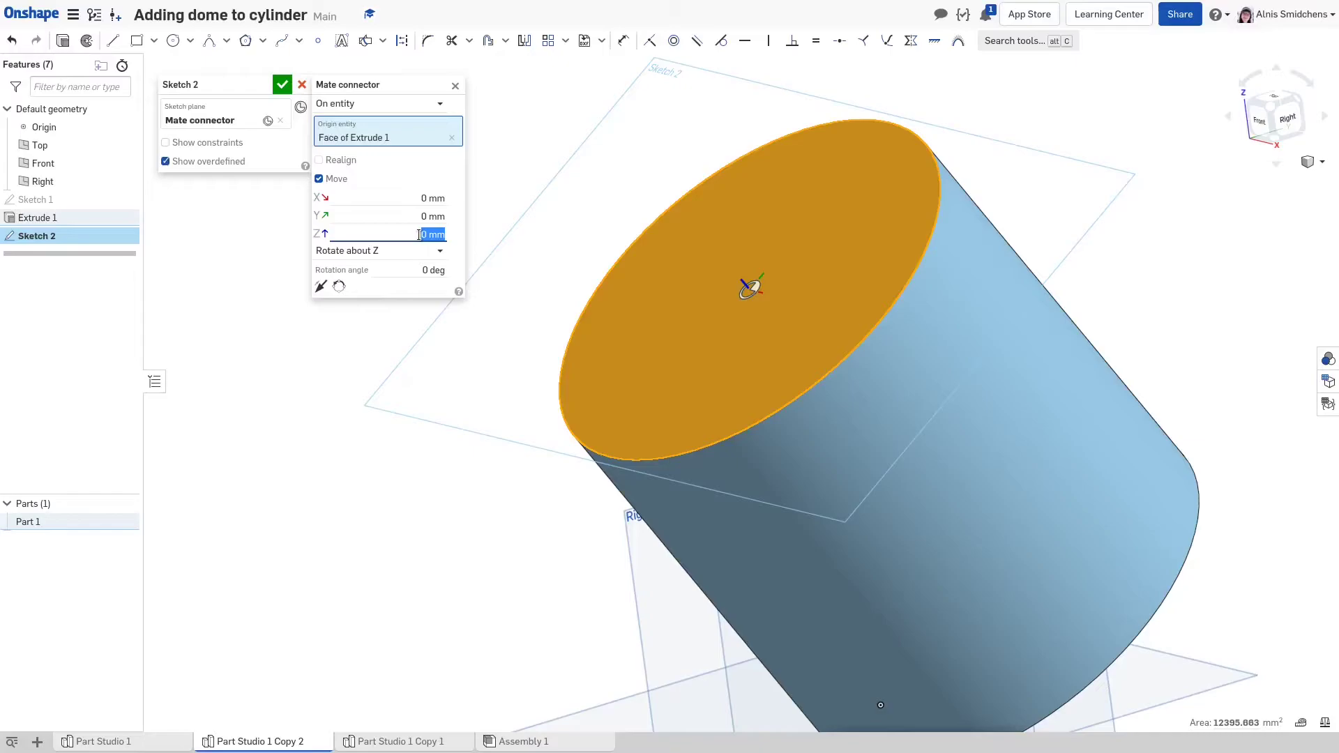
{"action": "key", "text": "Return"}
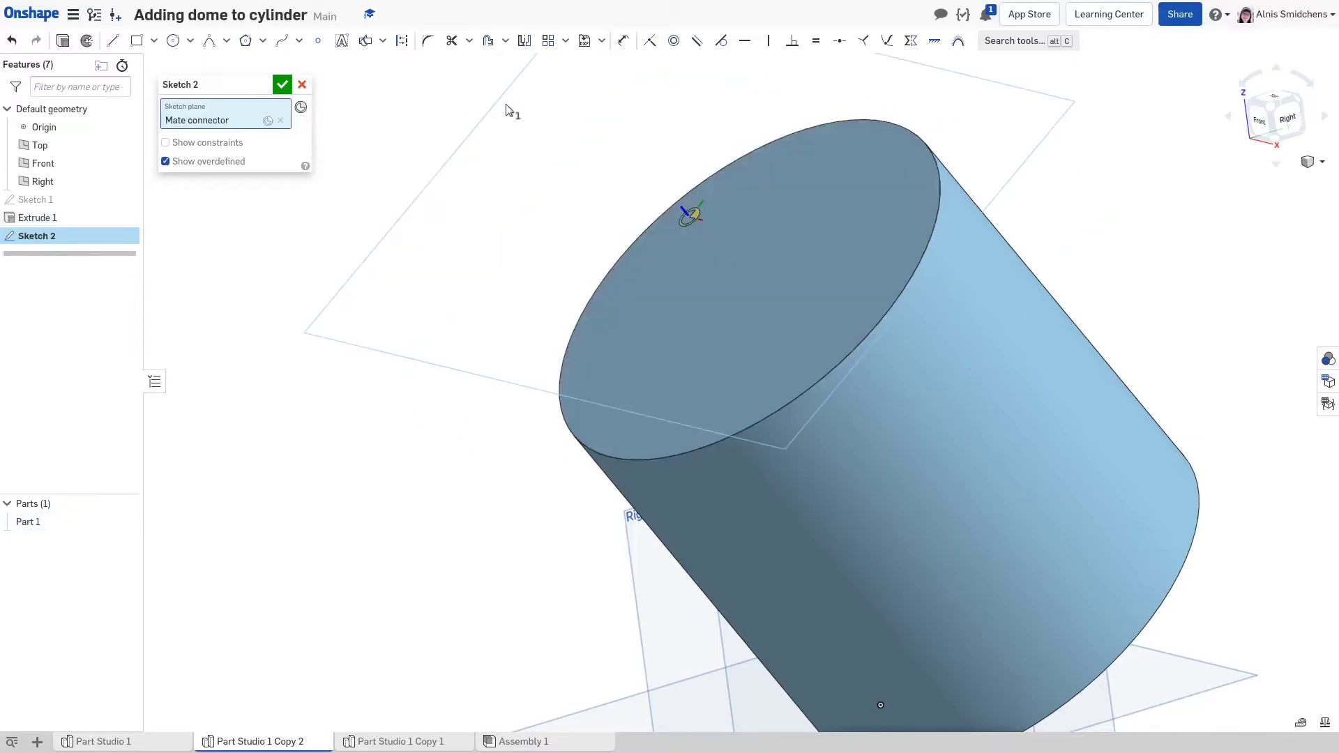
Place a sketch point at the offset mate connector's origin above the end face and finish the sketch
{"action": "mouse_move", "coordinate": [554, 191]}
{"action": "right_mouse_down"}
{"action": "mouse_move", "coordinate": [610, 157]}
{"action": "mouse_move", "coordinate": [652, 183]}
{"action": "right_mouse_up"}
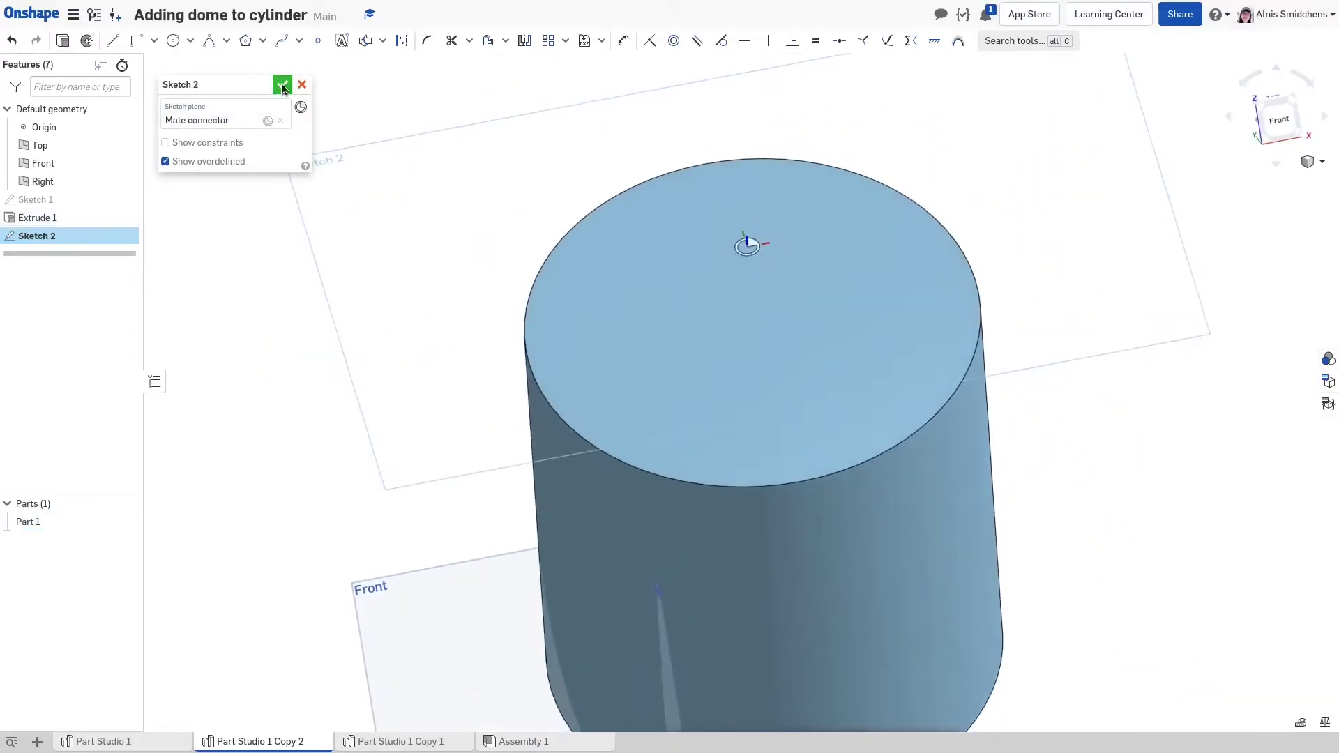
{"action": "key", "text": "s"}
{"action": "left_click", "coordinate": [790, 259]}
{"action": "scroll", "coordinate": [780, 296], "scroll_direction": "up", "scroll_amount": 1}
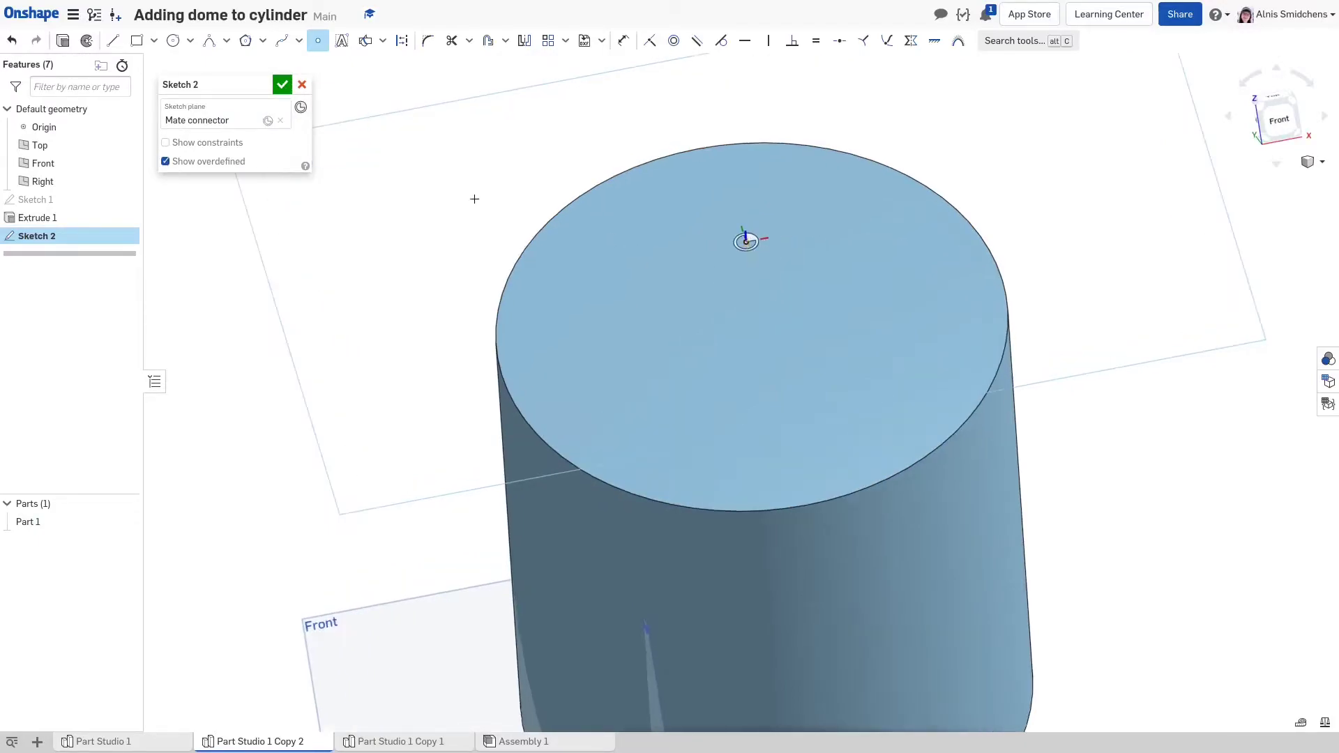
{"action": "left_click", "coordinate": [277, 86]}
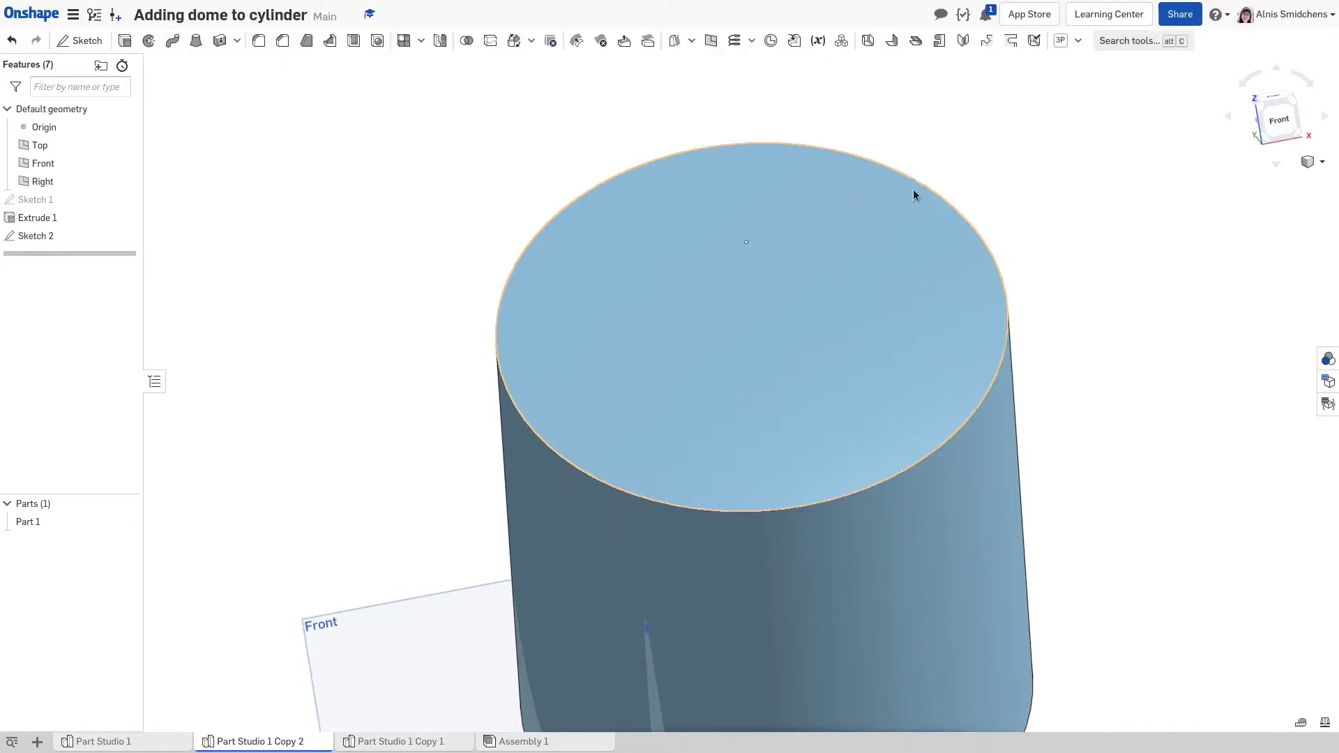
Set up an Add loft from the cylinder's end face to the sketch point above it, merging with Part 1
{"action": "right_click_drag", "start_coordinate": [933, 195], "coordinate": [442, 149]}
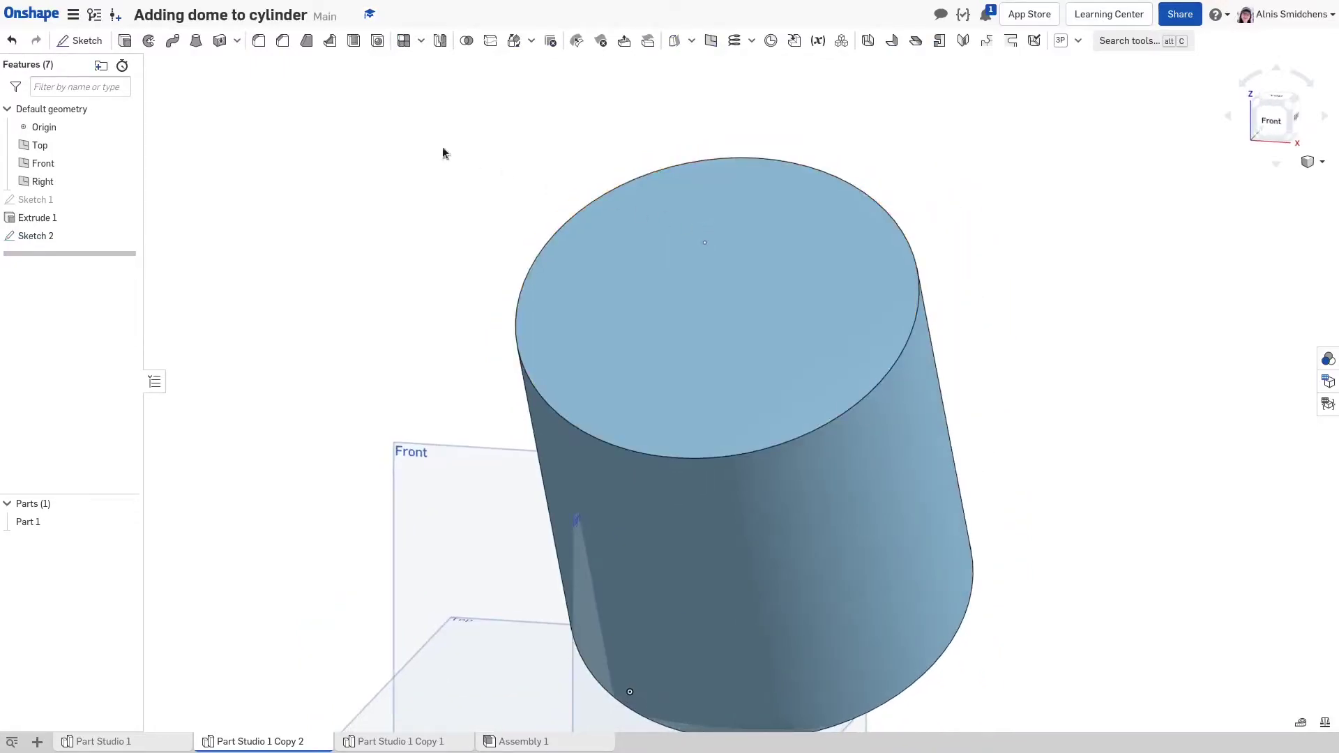
{"action": "left_click", "coordinate": [789, 299]}
{"action": "right_click_drag", "start_coordinate": [759, 278], "coordinate": [594, 228]}
{"action": "left_click", "coordinate": [674, 227]}
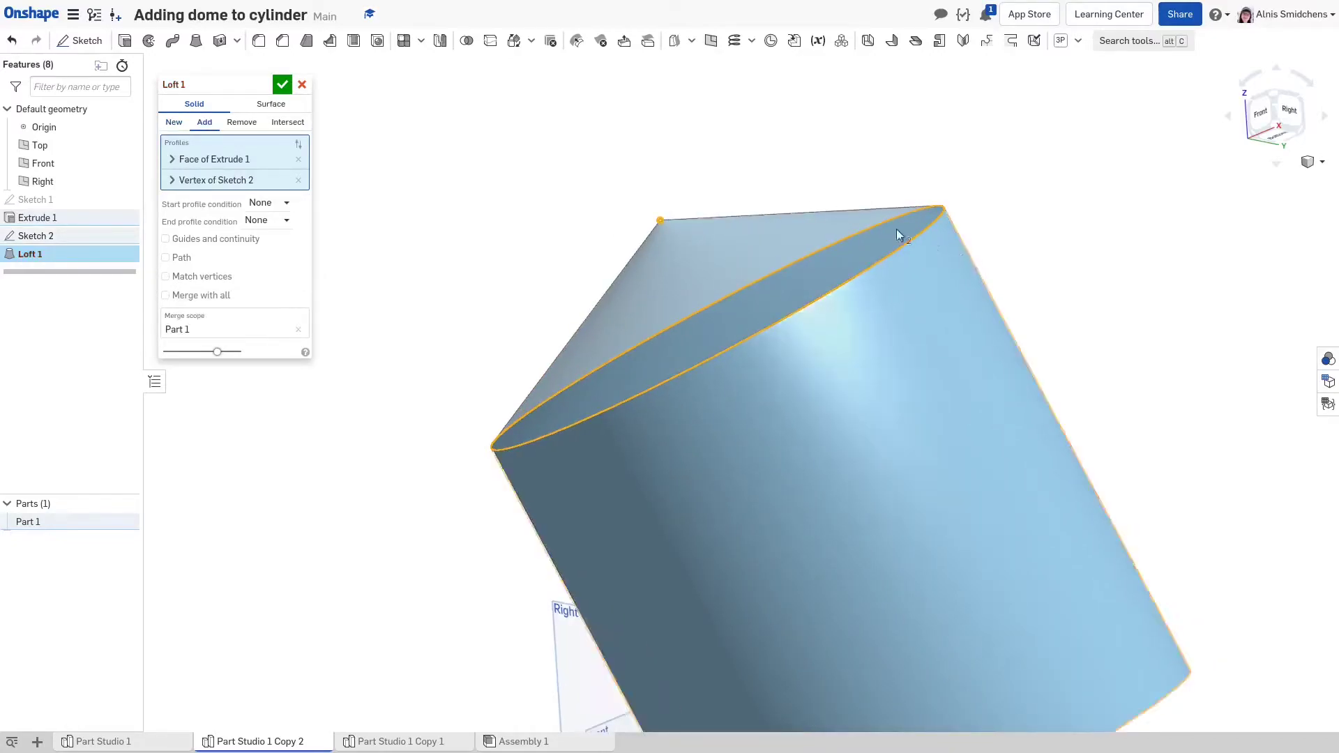
Try Normal to profile as the loft's start profile condition at the cylinder's end face
{"action": "right_click_drag", "start_coordinate": [810, 256], "coordinate": [406, 249]}
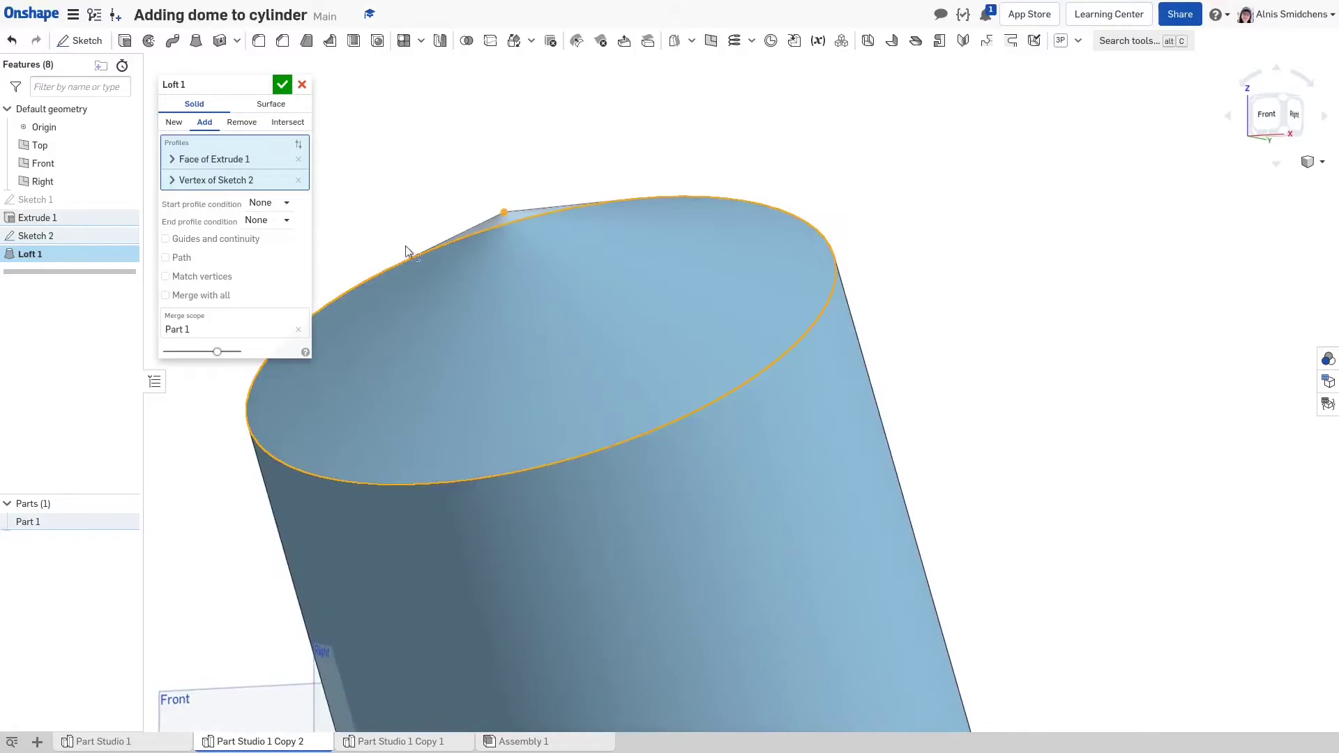
{"action": "left_click", "coordinate": [267, 205]}
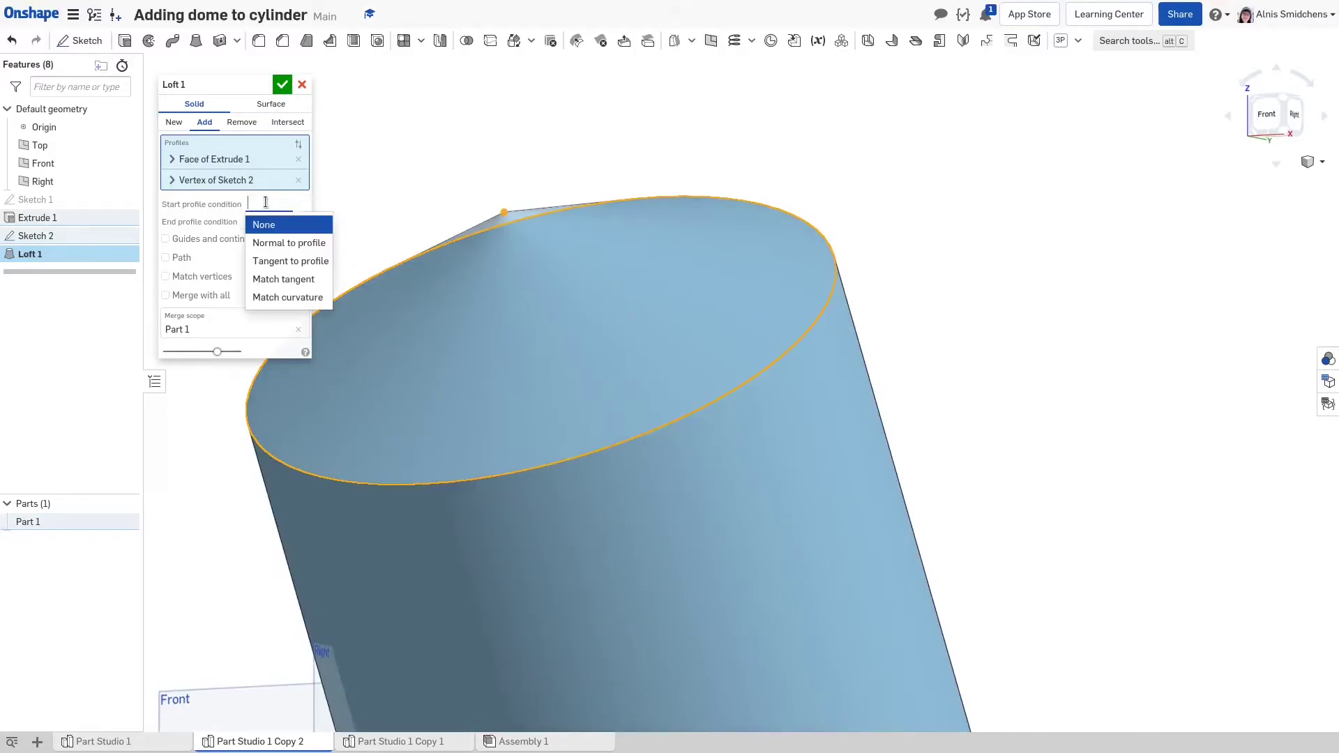
{"action": "left_click", "coordinate": [288, 243]}
{"action": "right_click_drag", "start_coordinate": [733, 251], "coordinate": [855, 311]}
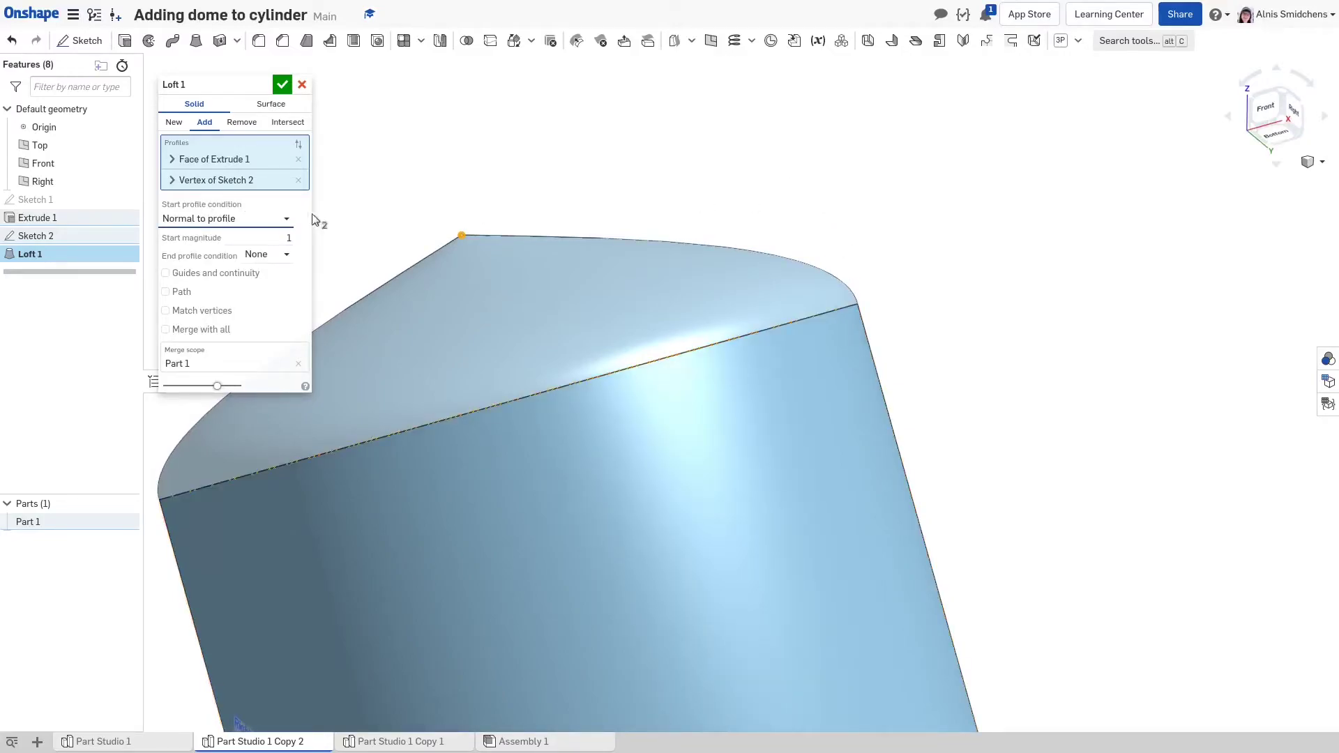
Set the loft's start profile condition to Match tangent so the dome blends with the cylinder wall
{"action": "left_click", "coordinate": [249, 219]}
{"action": "left_click", "coordinate": [212, 294]}
{"action": "scroll", "coordinate": [856, 307], "scroll_direction": "up", "scroll_amount": 1}
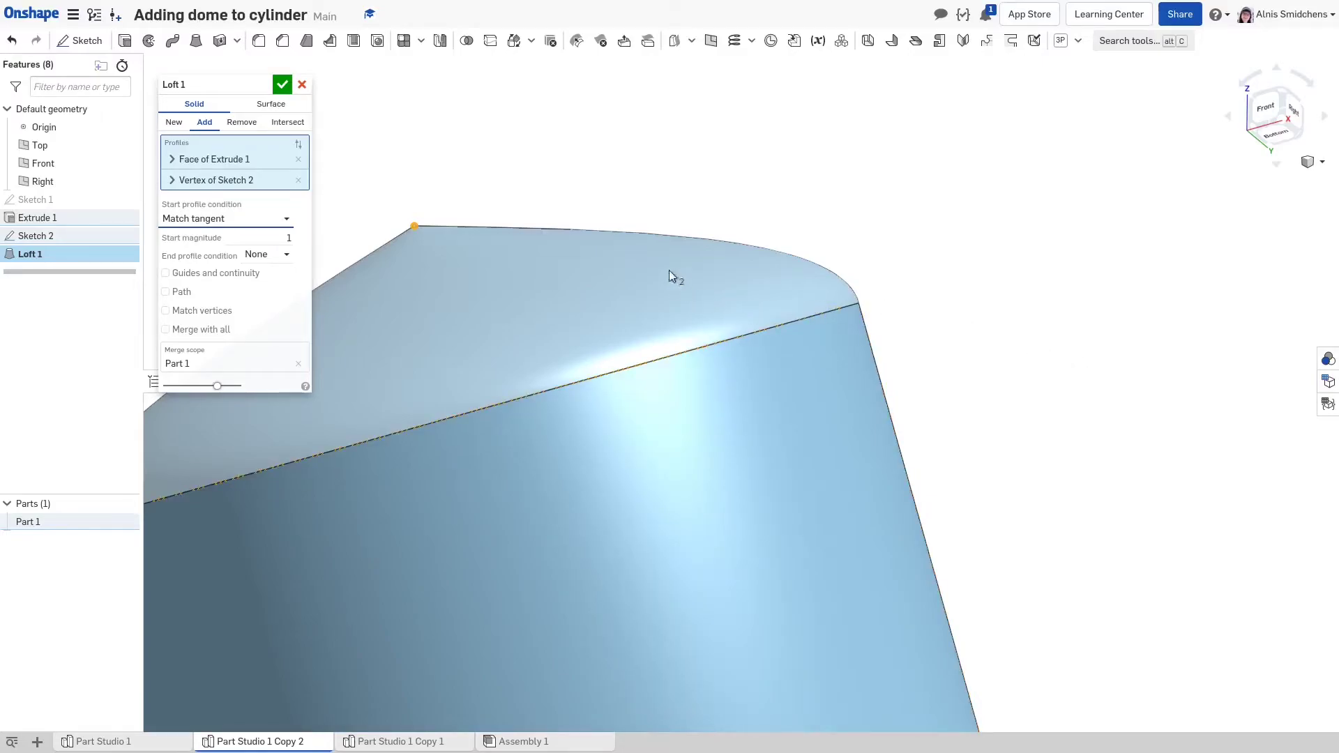
Try Normal to profile as the loft's end profile condition at the sketch point
{"action": "right_click_drag", "start_coordinate": [336, 257], "coordinate": [632, 215]}
{"action": "left_click", "coordinate": [264, 255]}
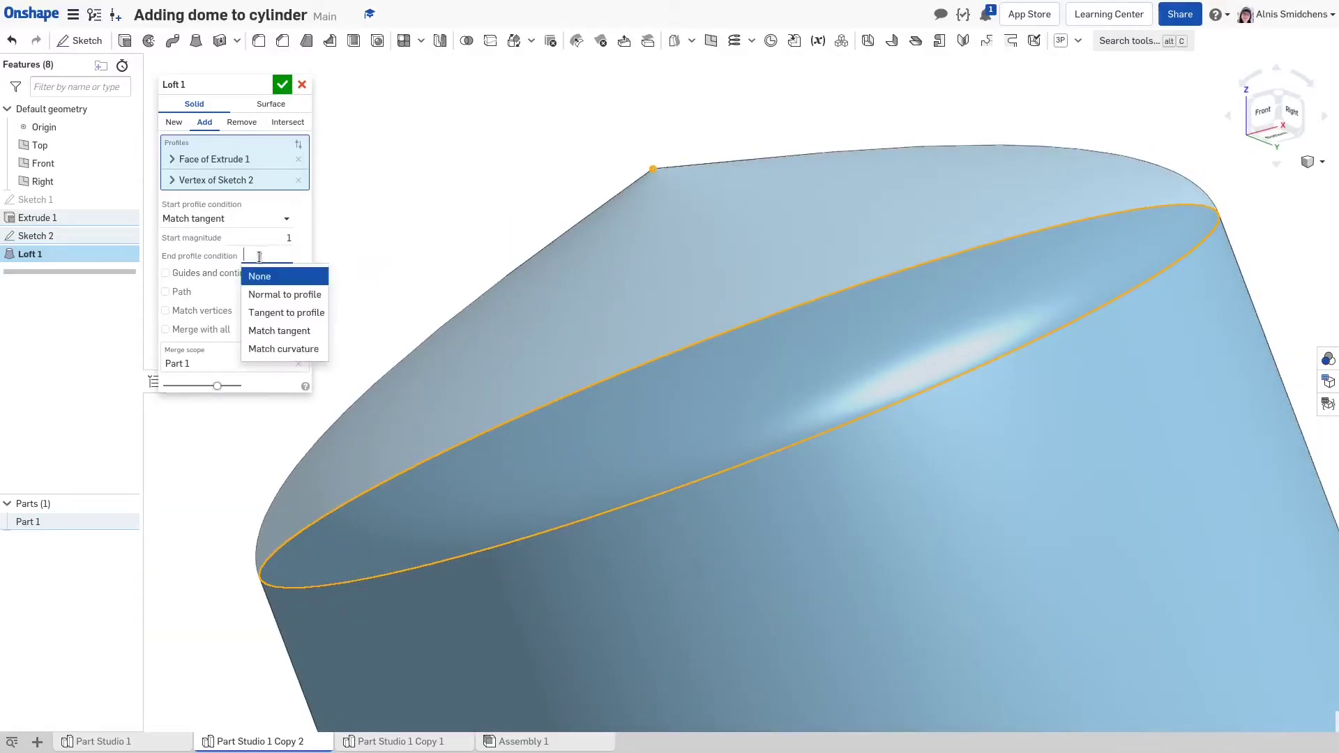
{"action": "left_click", "coordinate": [272, 296]}
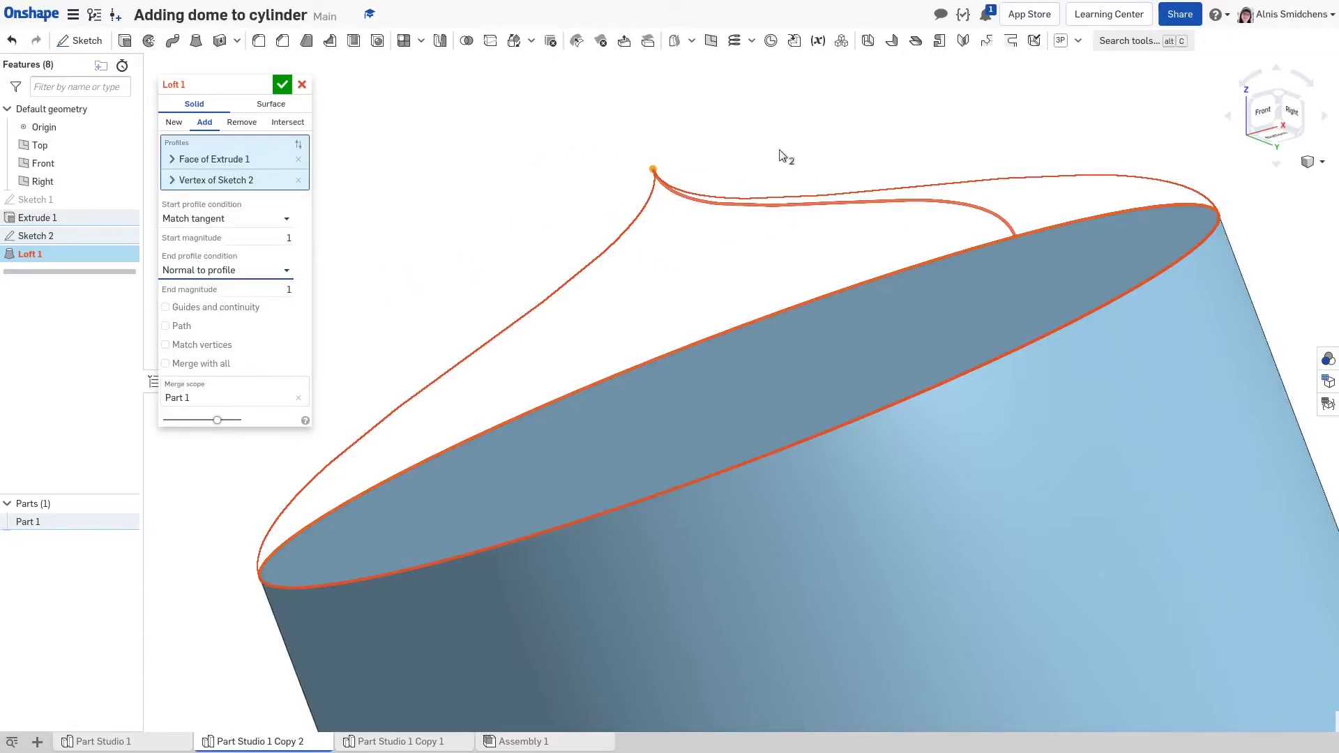
Set the loft's end profile condition to Tangent to profile at the sketch point
{"action": "left_click", "coordinate": [205, 276]}
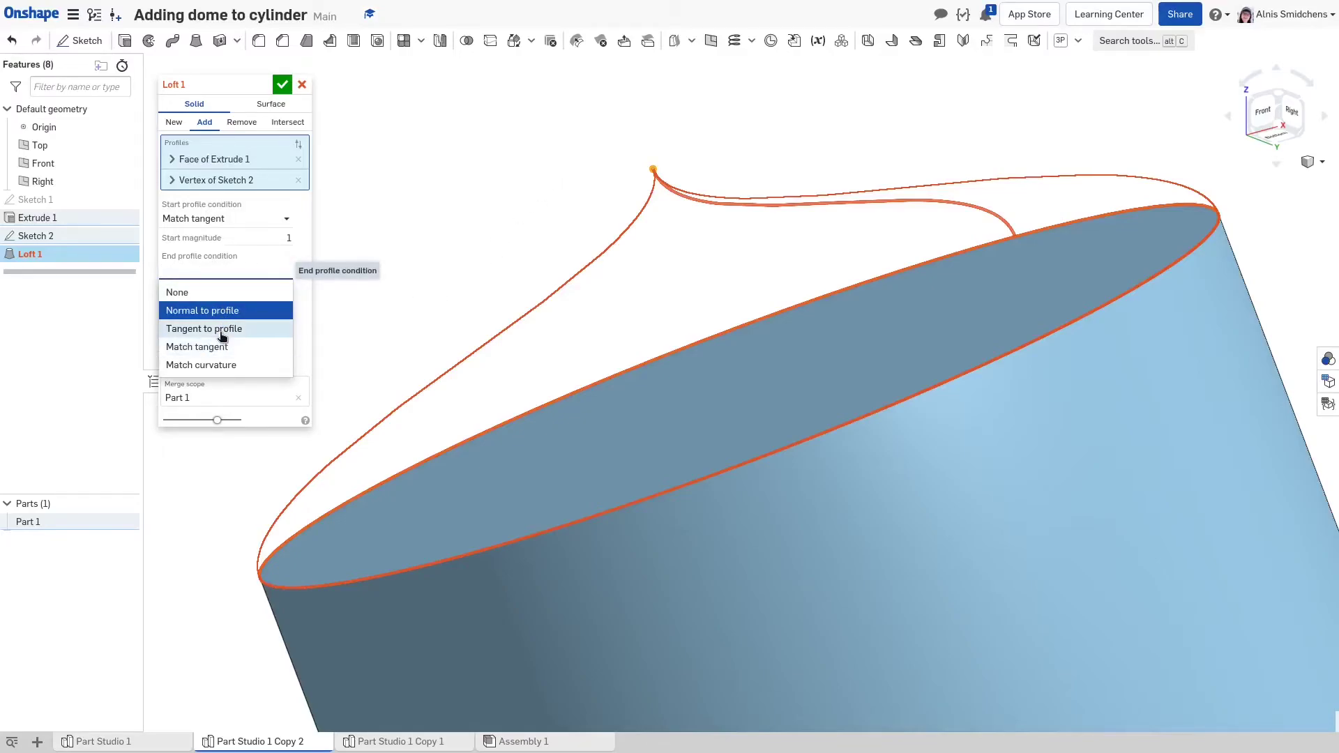
{"action": "left_click", "coordinate": [209, 329]}
{"action": "right_click_drag", "start_coordinate": [925, 171], "coordinate": [916, 163]}
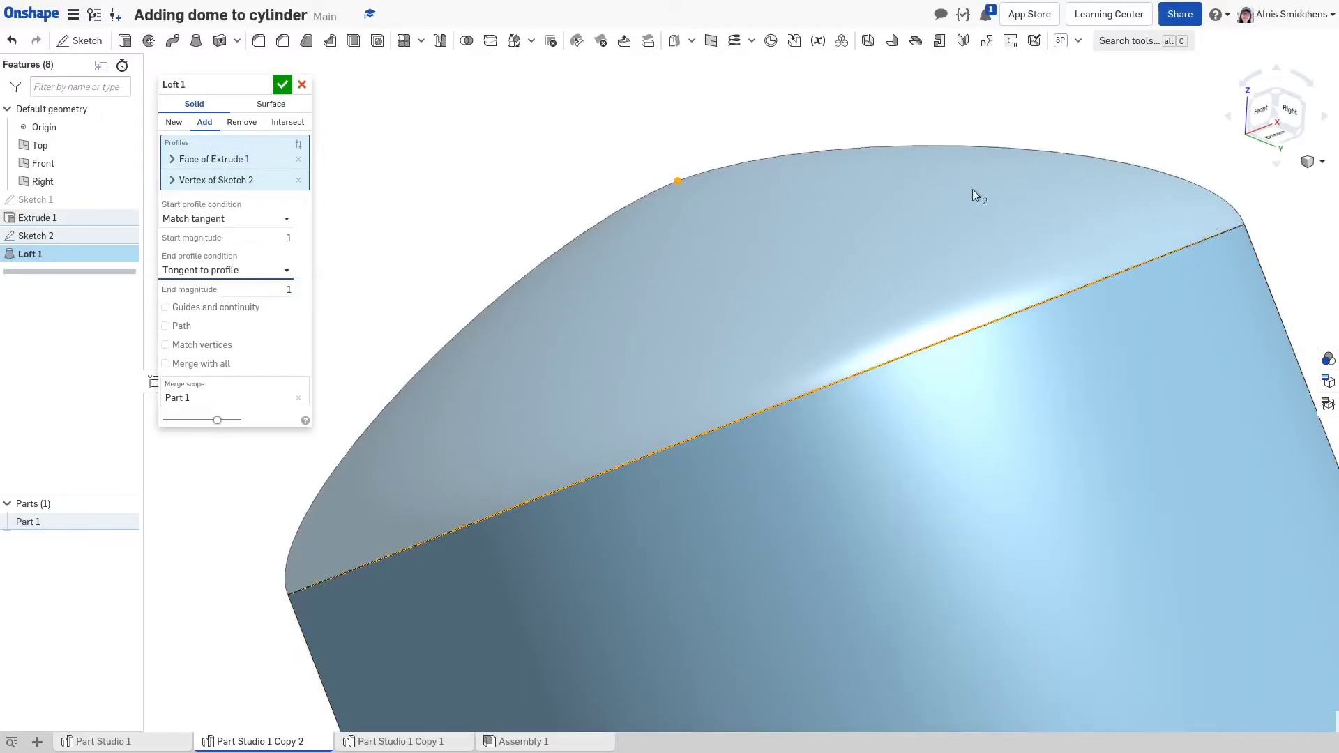
Try end magnitudes of 2 and 5 for the loft, settle on 3 and accept the feature
{"action": "left_click", "coordinate": [262, 290]}
{"action": "type", "text": "2"}
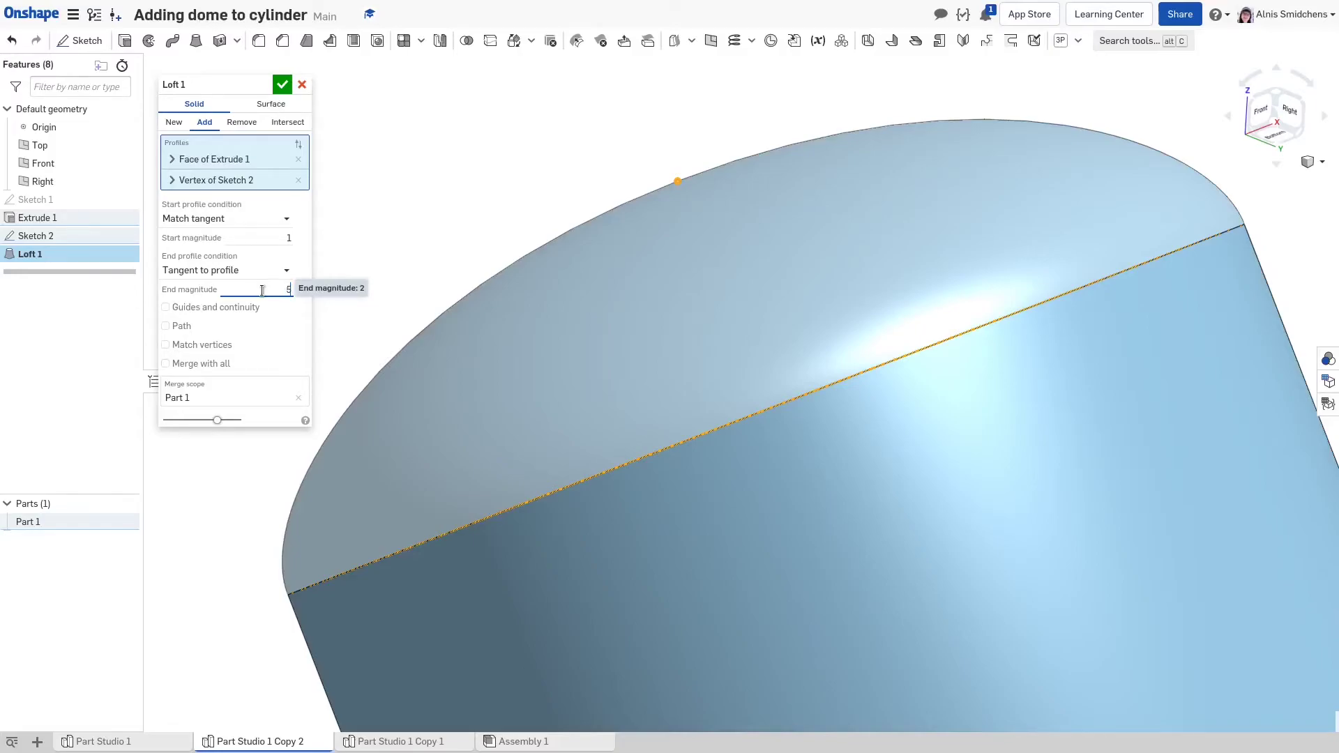
{"action": "type", "text": "5"}
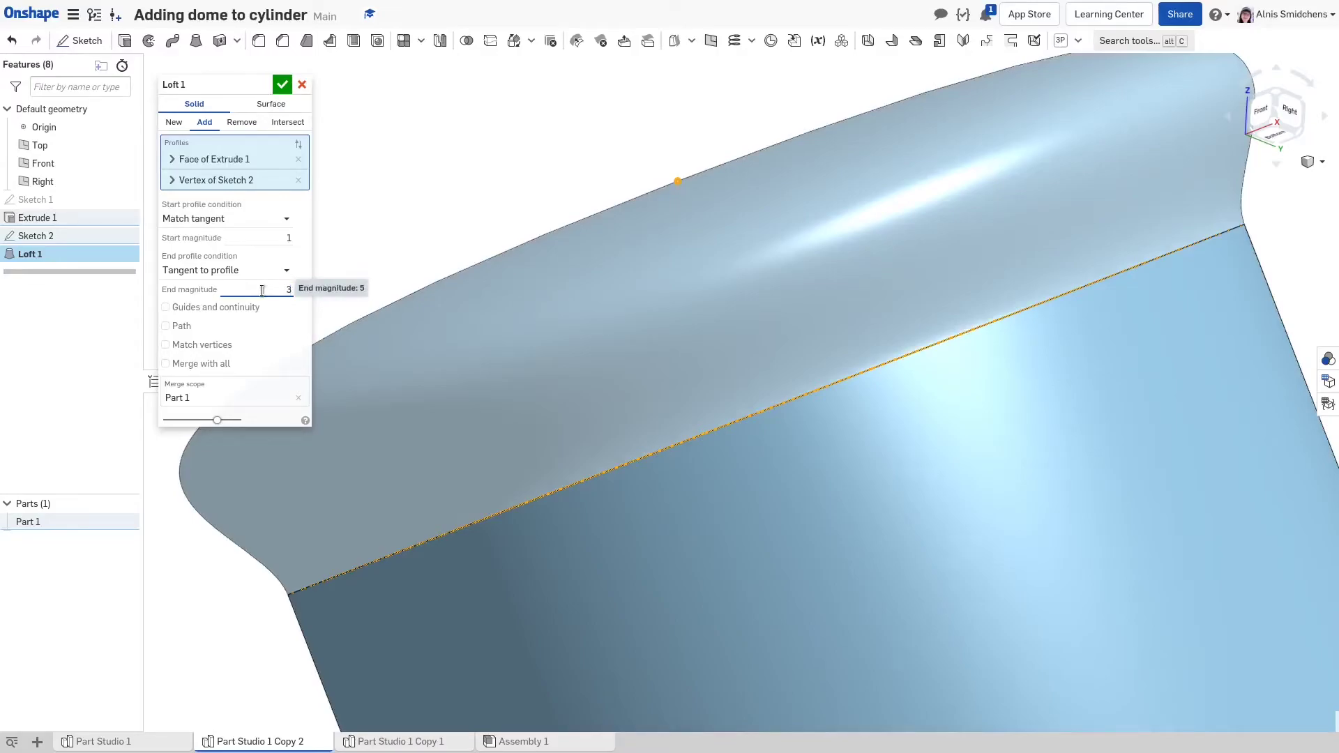
{"action": "key", "text": "Return"}
Display the lofted dome with Curvature visualization and examine its transition into the cylinder wall
{"action": "scroll", "coordinate": [417, 354], "scroll_direction": "down", "scroll_amount": 3}
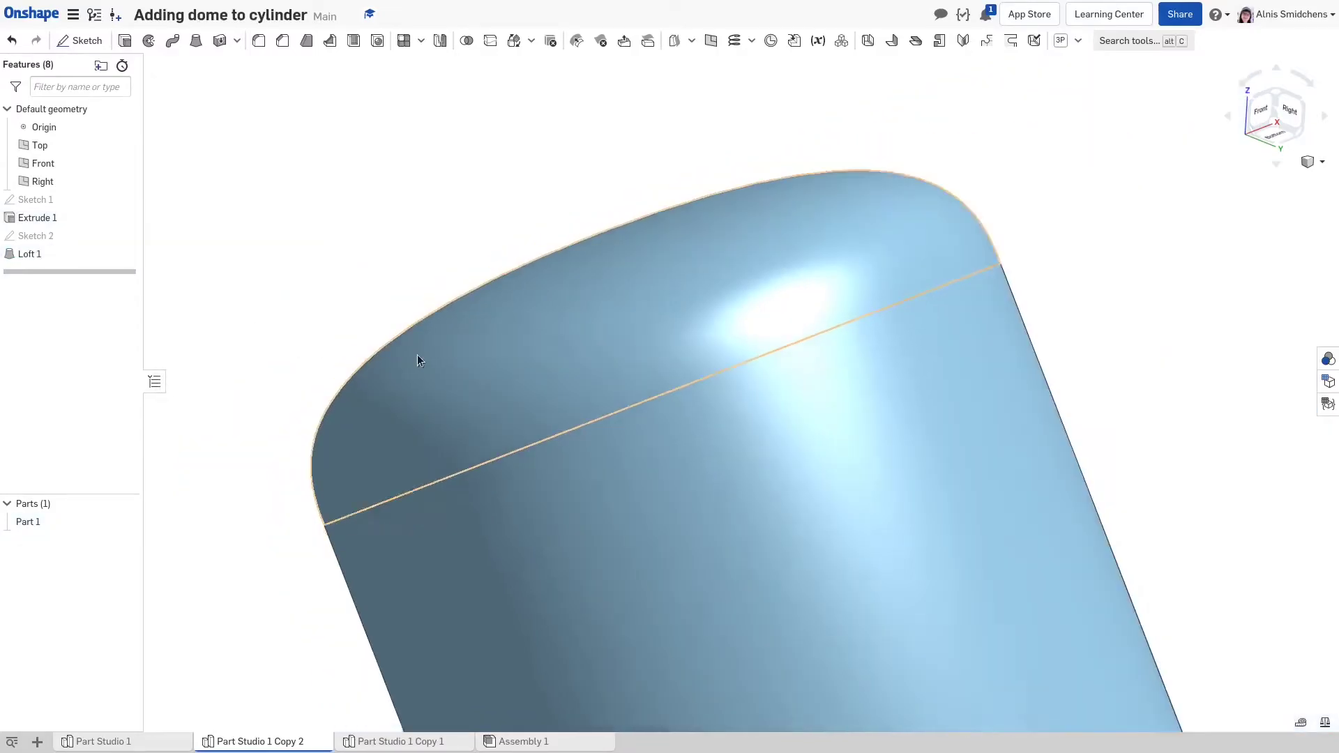
{"action": "right_click_drag", "start_coordinate": [490, 378], "coordinate": [1179, 270]}
{"action": "left_click", "coordinate": [1314, 158]}
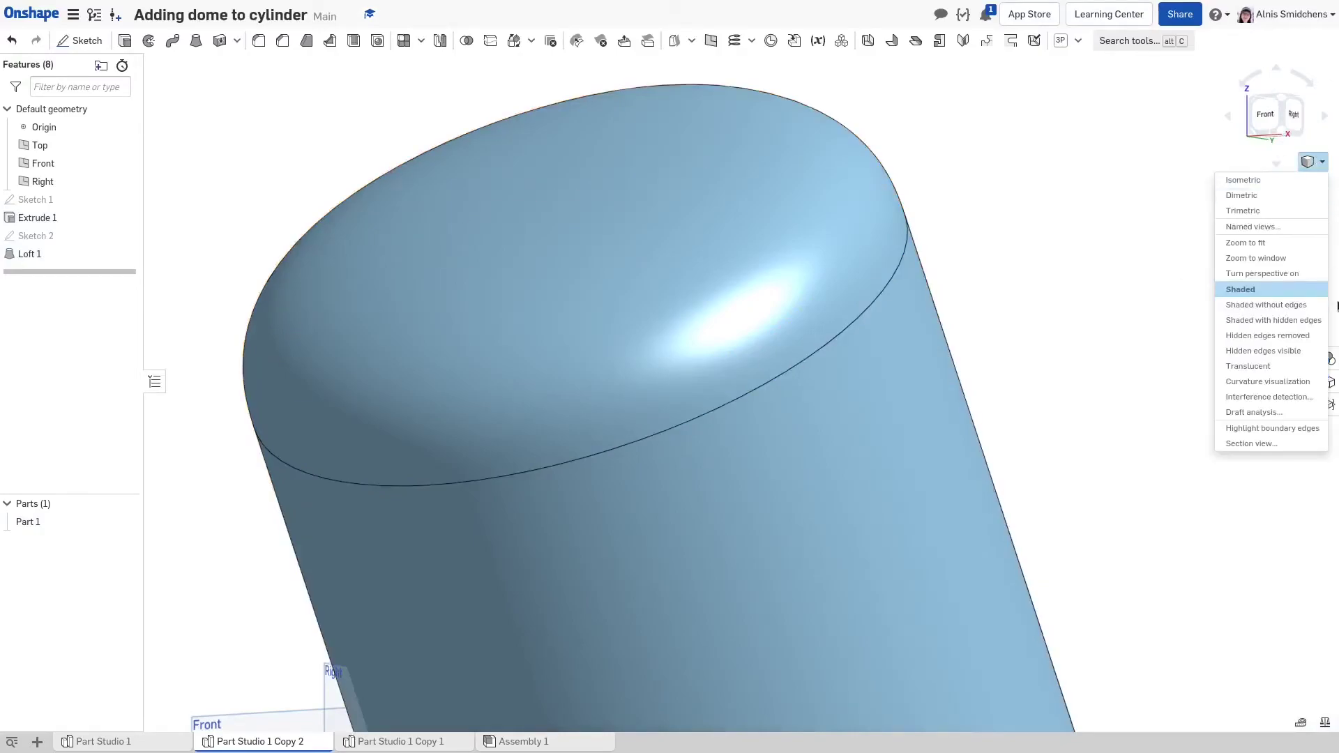
{"action": "left_click", "coordinate": [1283, 387]}
{"action": "right_click_drag", "start_coordinate": [958, 329], "coordinate": [962, 304]}
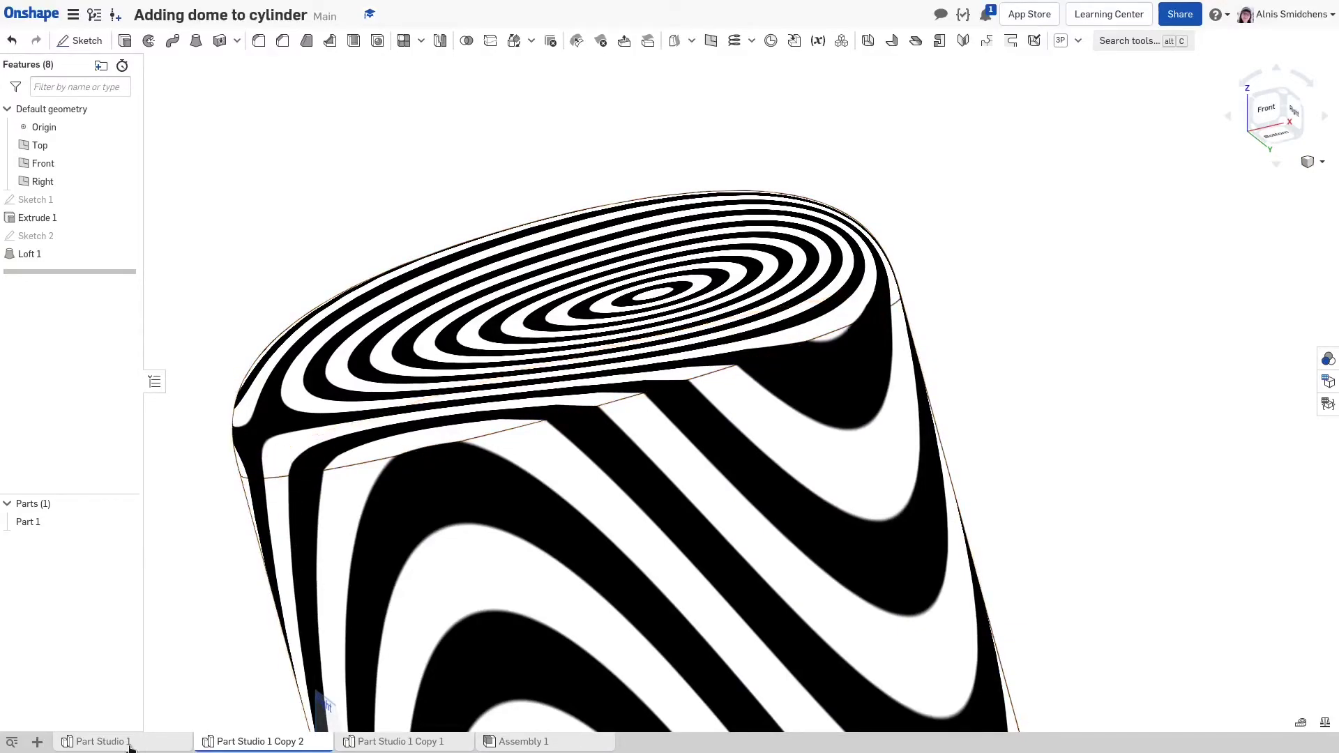
Duplicate Part Studio 1 and open the new copy, Part Studio 1 Copy 3
{"action": "right_click", "coordinate": [91, 742]}
{"action": "left_click", "coordinate": [112, 661]}
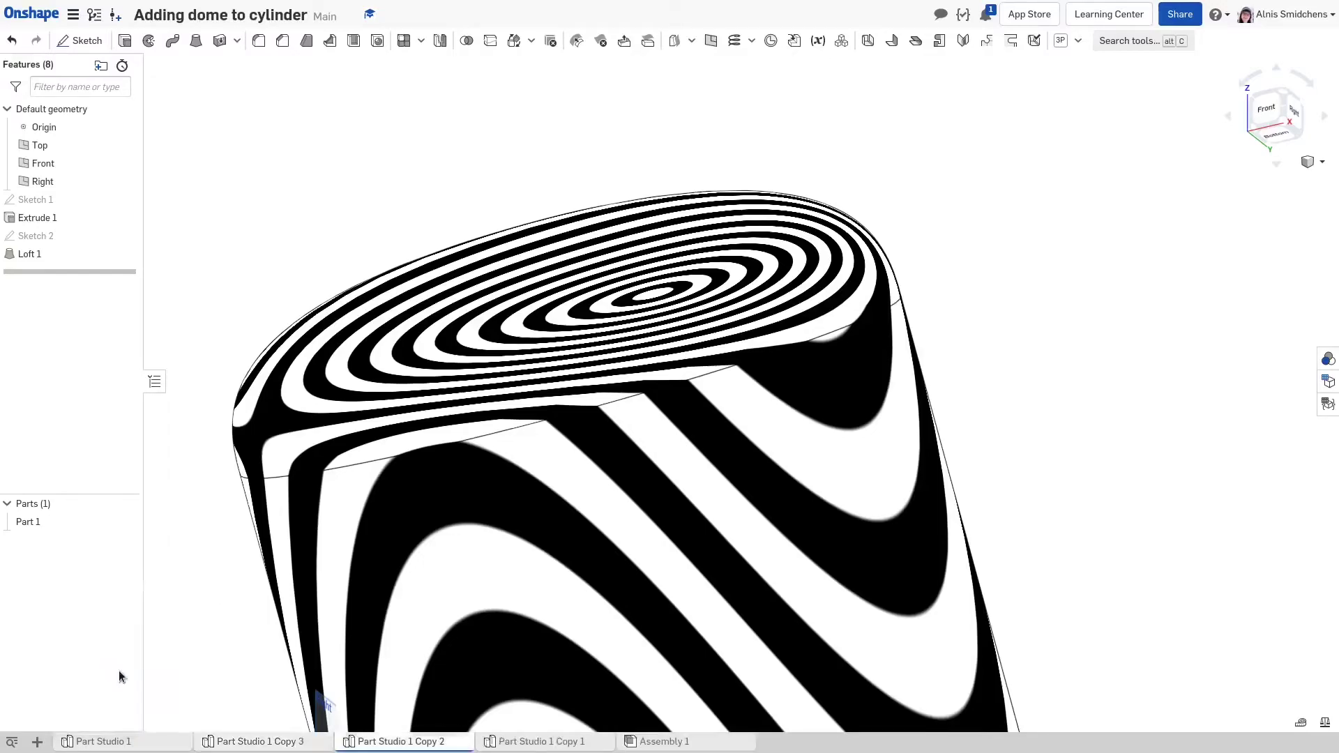
{"action": "left_click", "coordinate": [292, 743]}
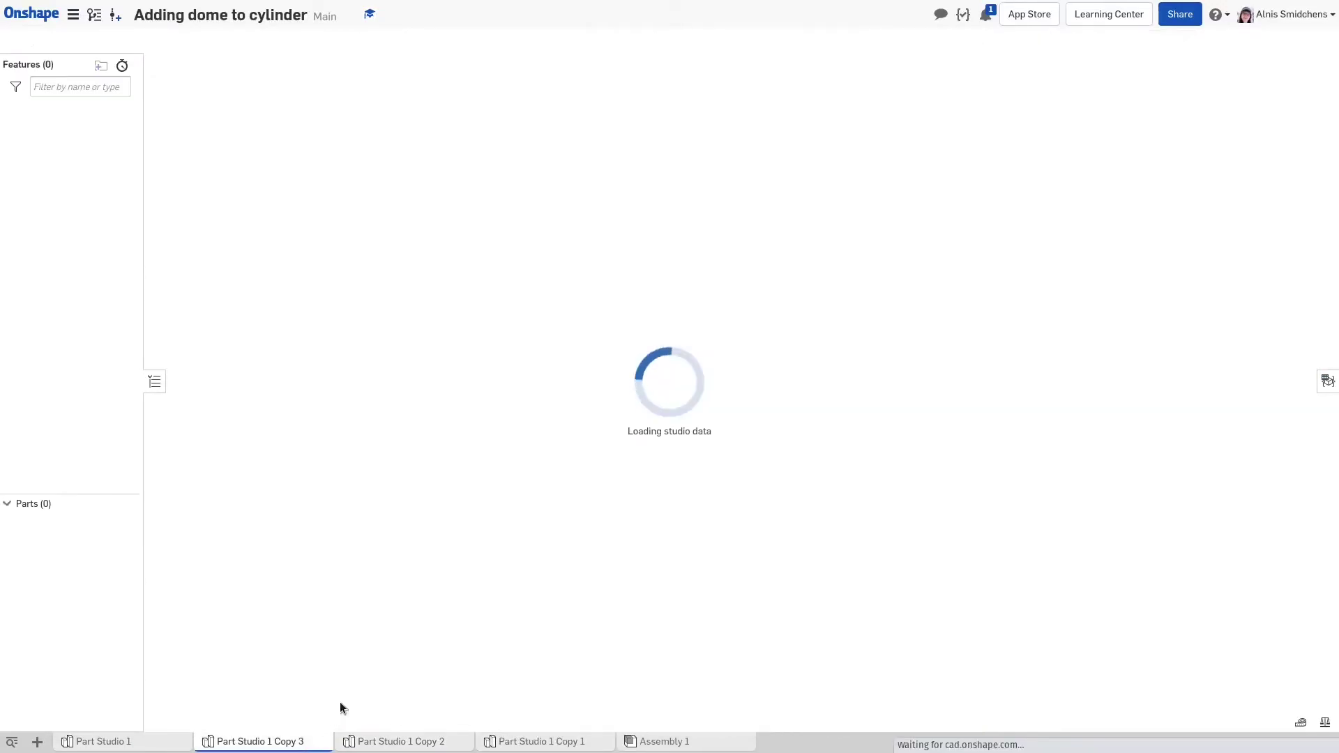
{"action": "right_click_drag", "start_coordinate": [713, 319], "coordinate": [722, 383]}
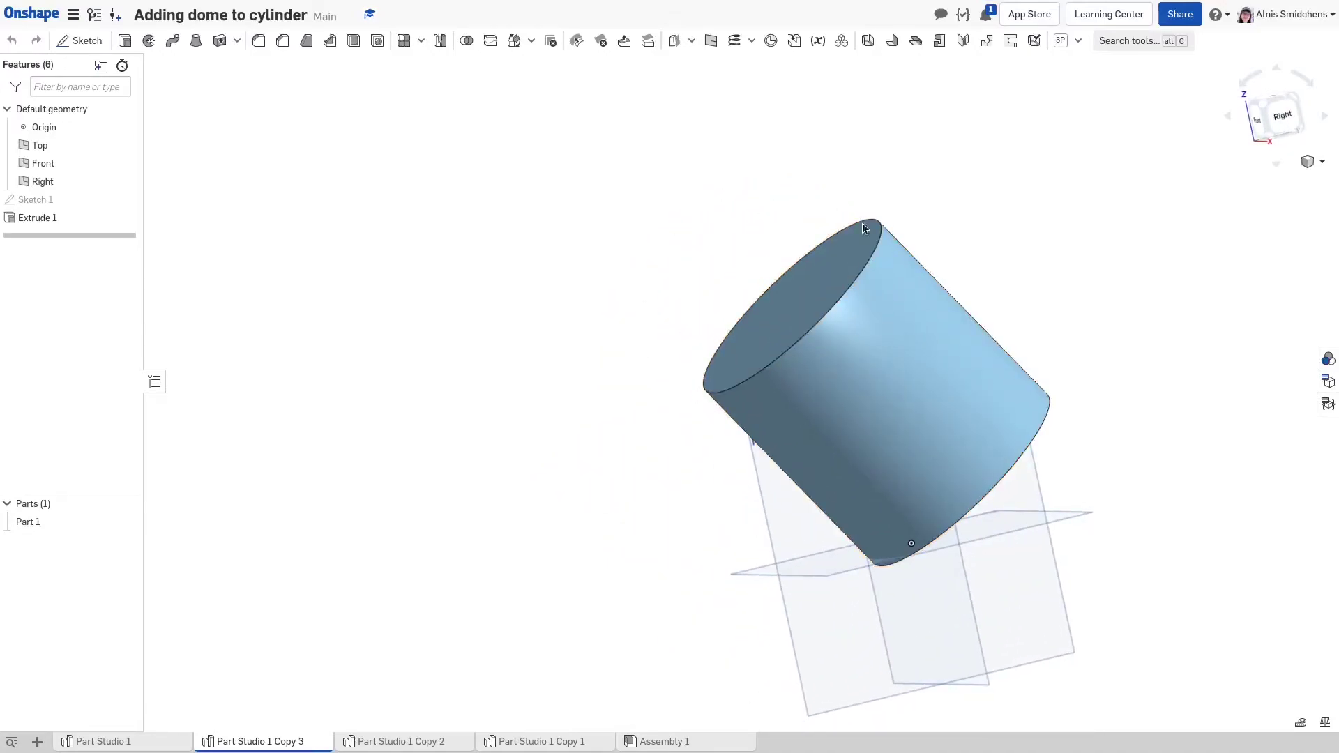
{"action": "right_click_drag", "start_coordinate": [768, 335], "coordinate": [884, 237]}
Create a measured variable named d from the diameter of the cylinder's upper end edge
{"action": "key", "text": "alt+c"}
{"action": "type", "text": "meas"}
{"action": "key", "text": "Return"}
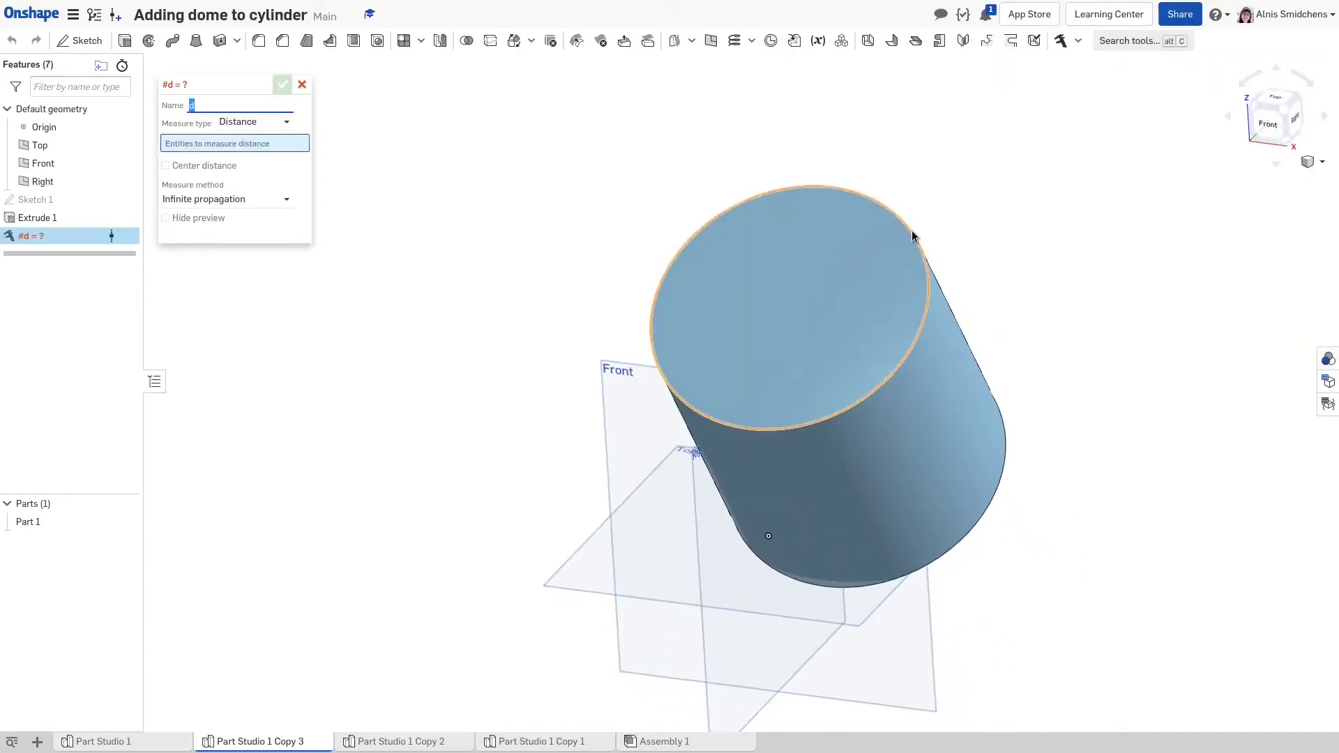
{"action": "right_click_drag", "start_coordinate": [932, 293], "coordinate": [781, 264]}
{"action": "left_click", "coordinate": [269, 129]}
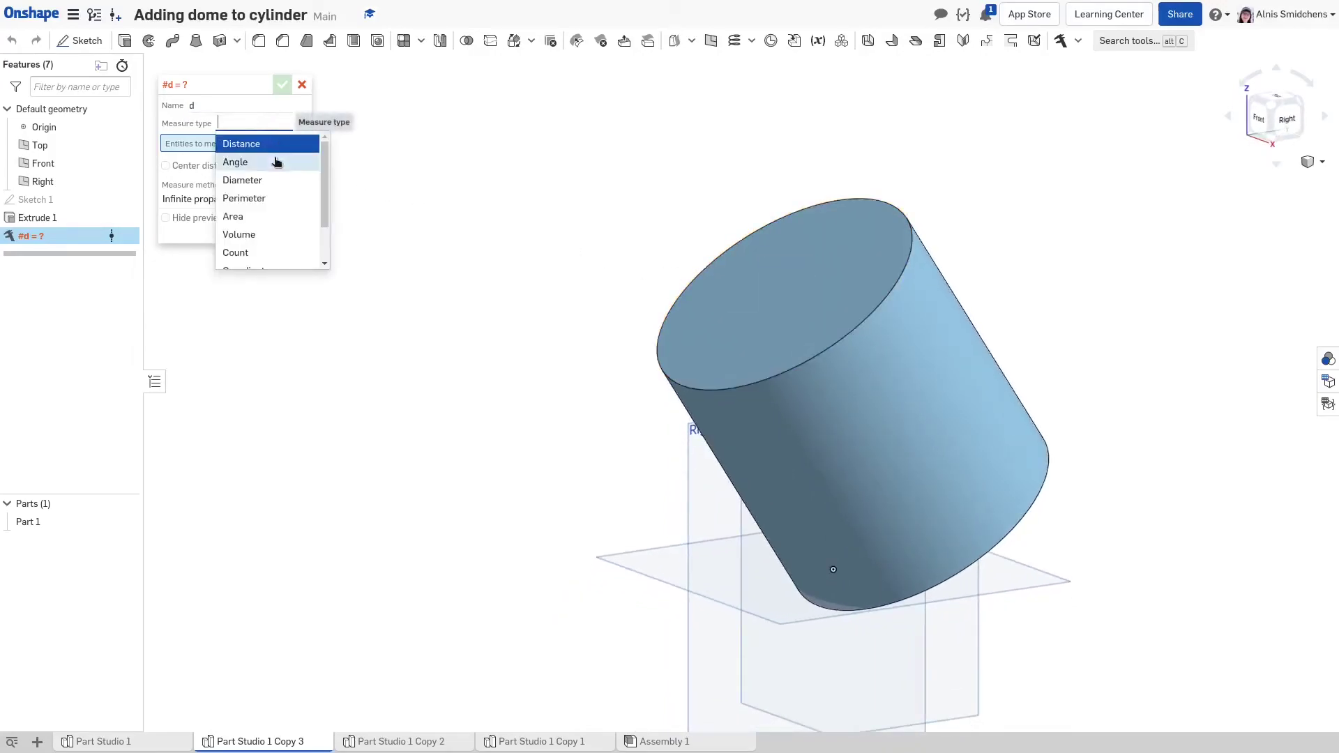
{"action": "left_click", "coordinate": [312, 186]}
{"action": "left_click", "coordinate": [709, 267]}
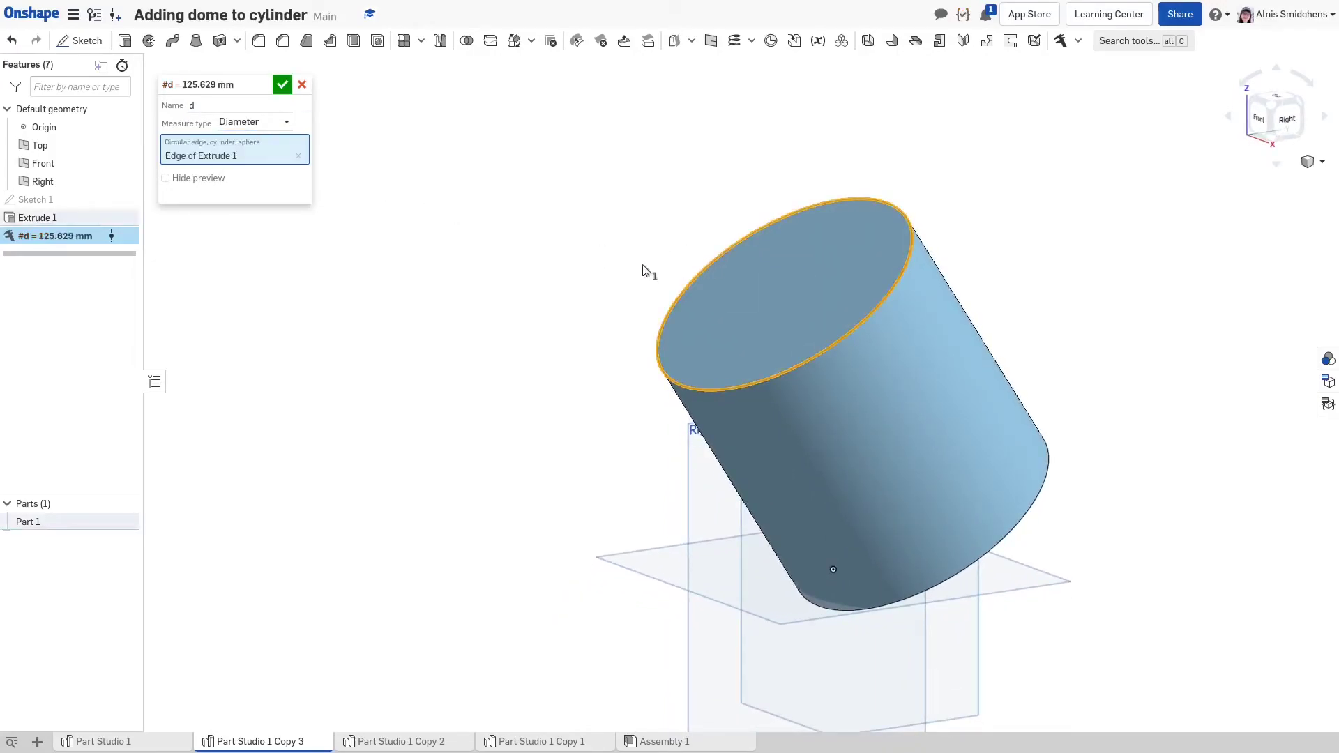
{"action": "left_click", "coordinate": [282, 84]}
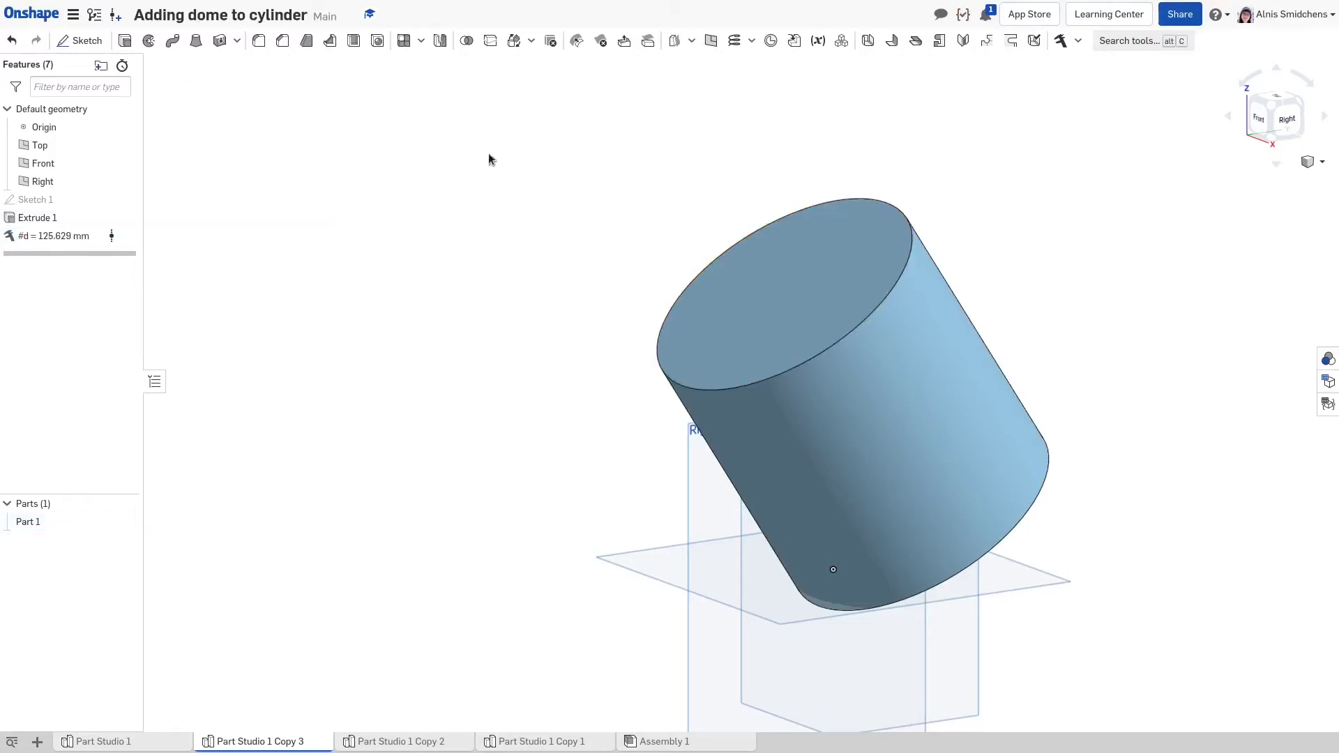
{"action": "key", "text": "f"}
{"action": "scroll", "coordinate": [679, 304], "scroll_direction": "up", "scroll_amount": 1}
{"action": "right_click_drag", "start_coordinate": [688, 308], "coordinate": [687, 316]}
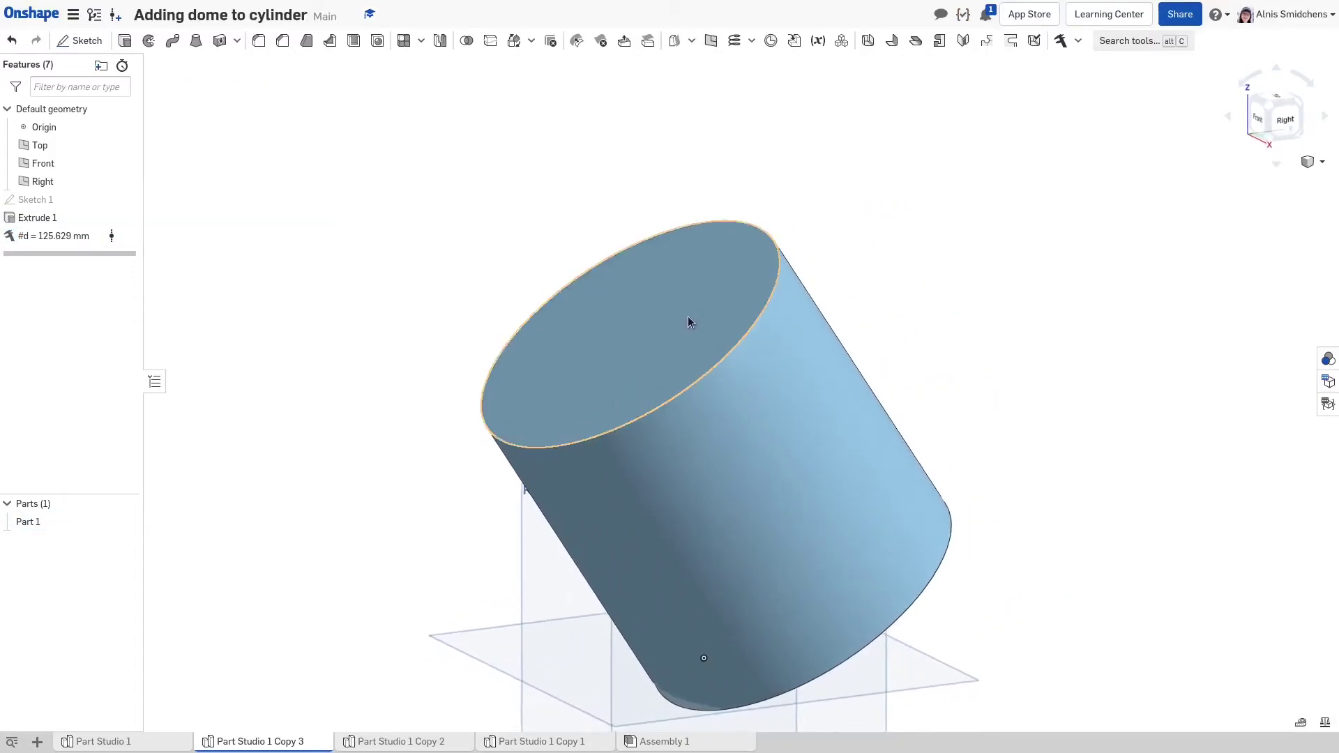
{"action": "left_click", "coordinate": [623, 41]}
{"action": "left_click", "coordinate": [663, 258]}
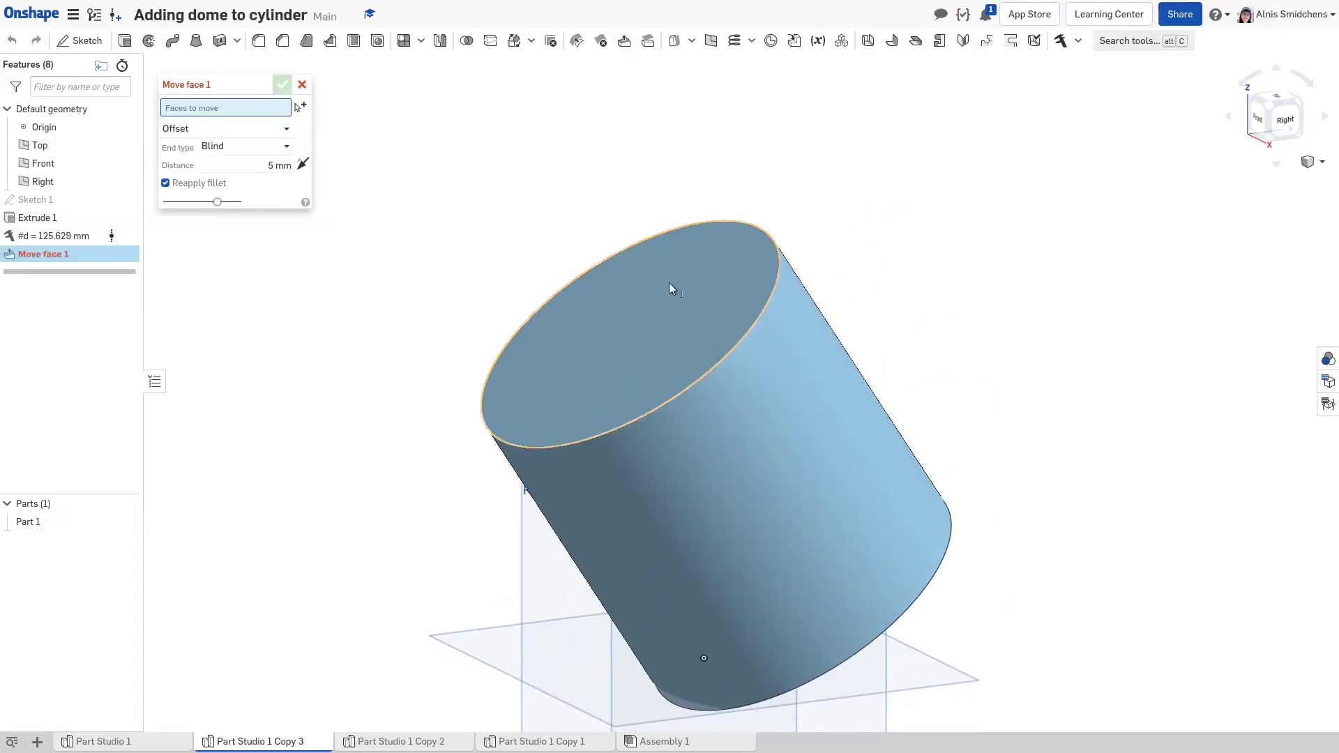
{"action": "left_click_drag", "start_coordinate": [613, 307], "coordinate": [531, 204]}
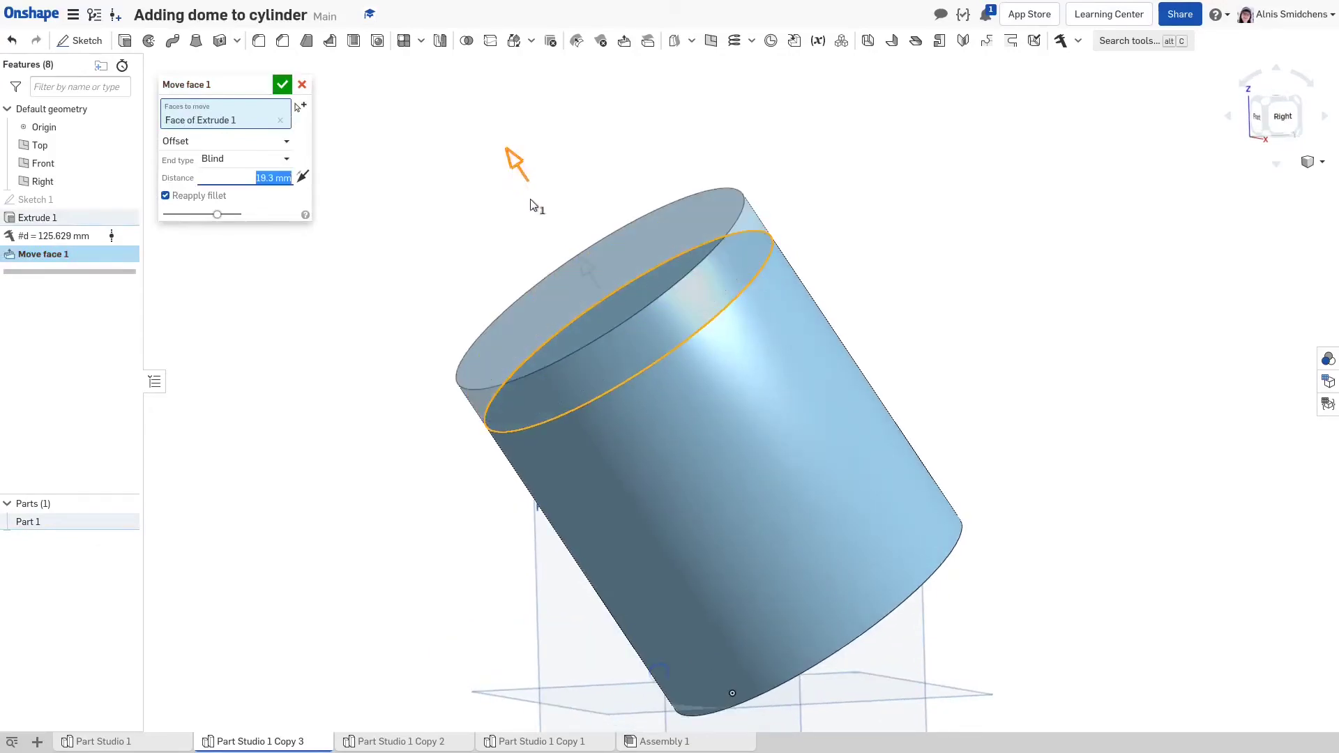
{"action": "left_click", "coordinate": [302, 84]}
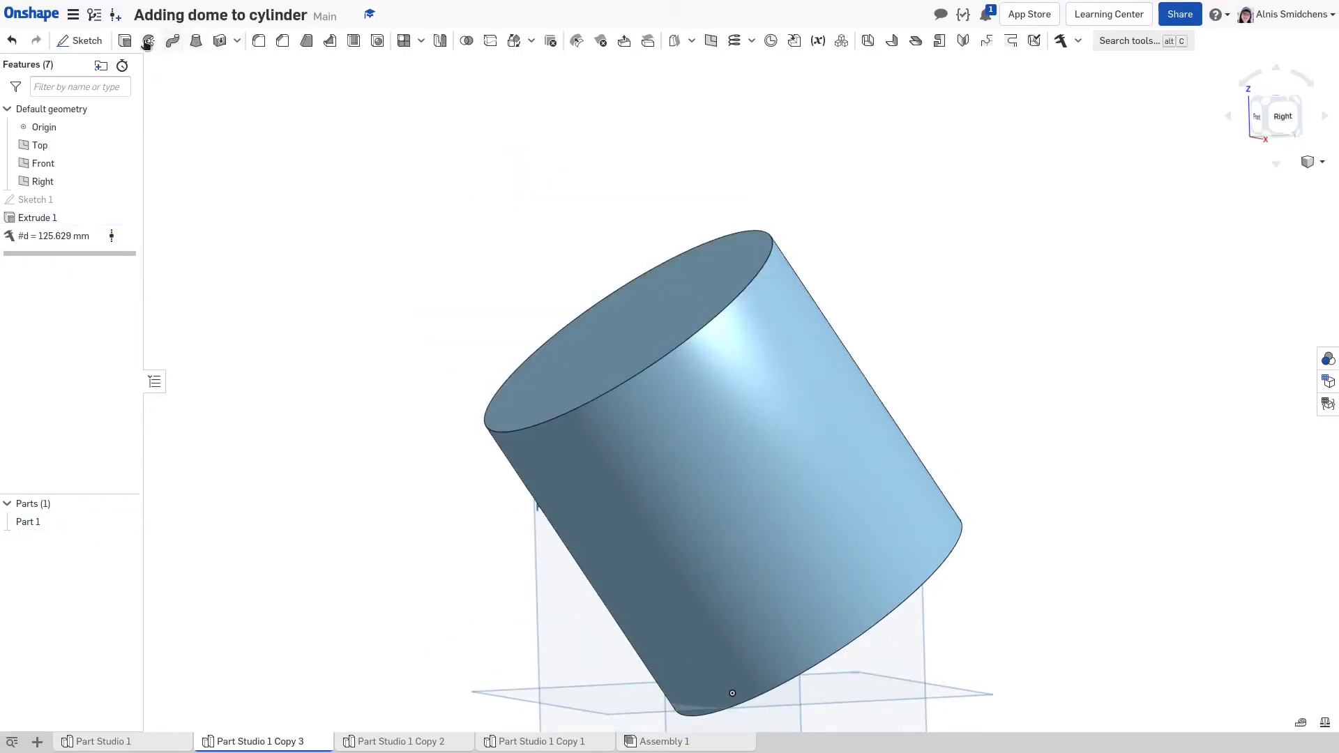
Extrude the cylinder's upper end face outward by #d/2, adding it to Part 1
{"action": "left_click", "coordinate": [668, 302]}
{"action": "mouse_move", "coordinate": [667, 293]}
{"action": "right_mouse_down"}
{"action": "mouse_move", "coordinate": [684, 295]}
{"action": "mouse_move", "coordinate": [687, 280]}
{"action": "right_mouse_up"}
{"action": "middle_click_drag", "start_coordinate": [531, 302], "coordinate": [652, 312]}
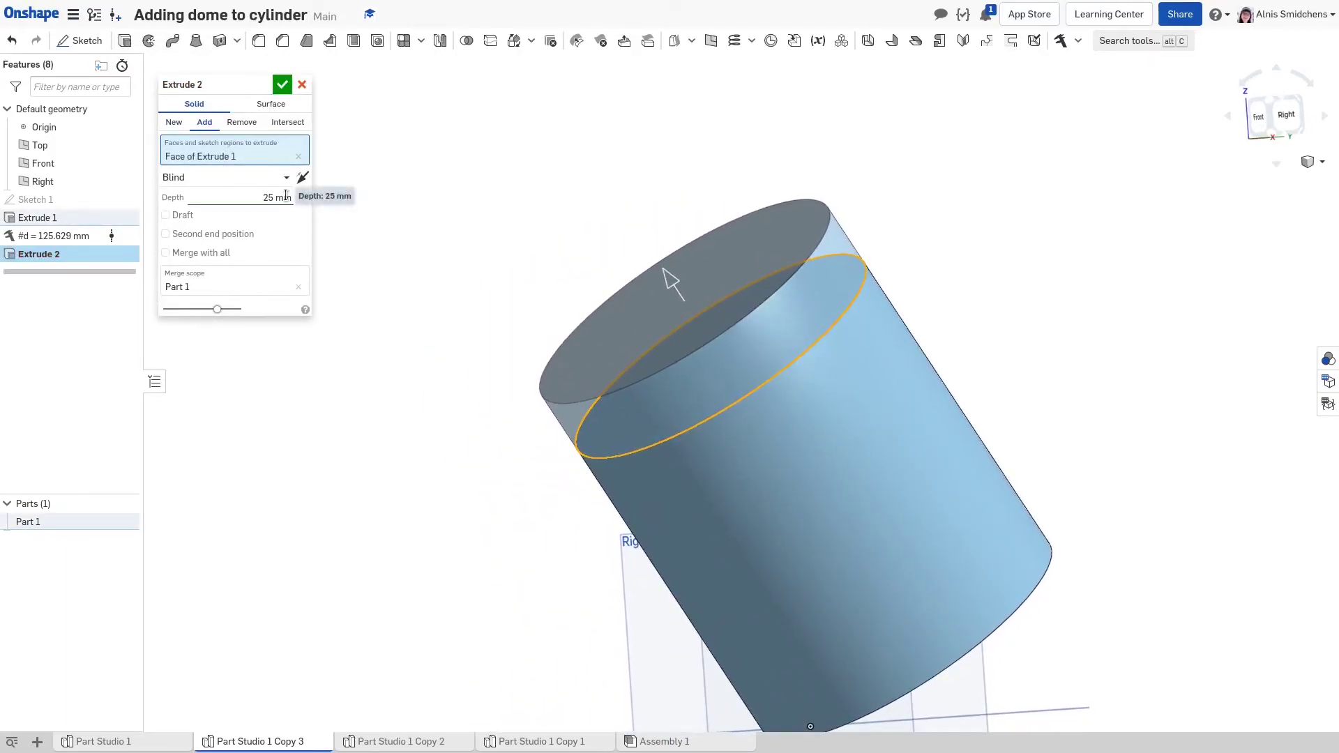
{"action": "left_click", "coordinate": [286, 196]}
{"action": "key", "text": "BackSpace"}
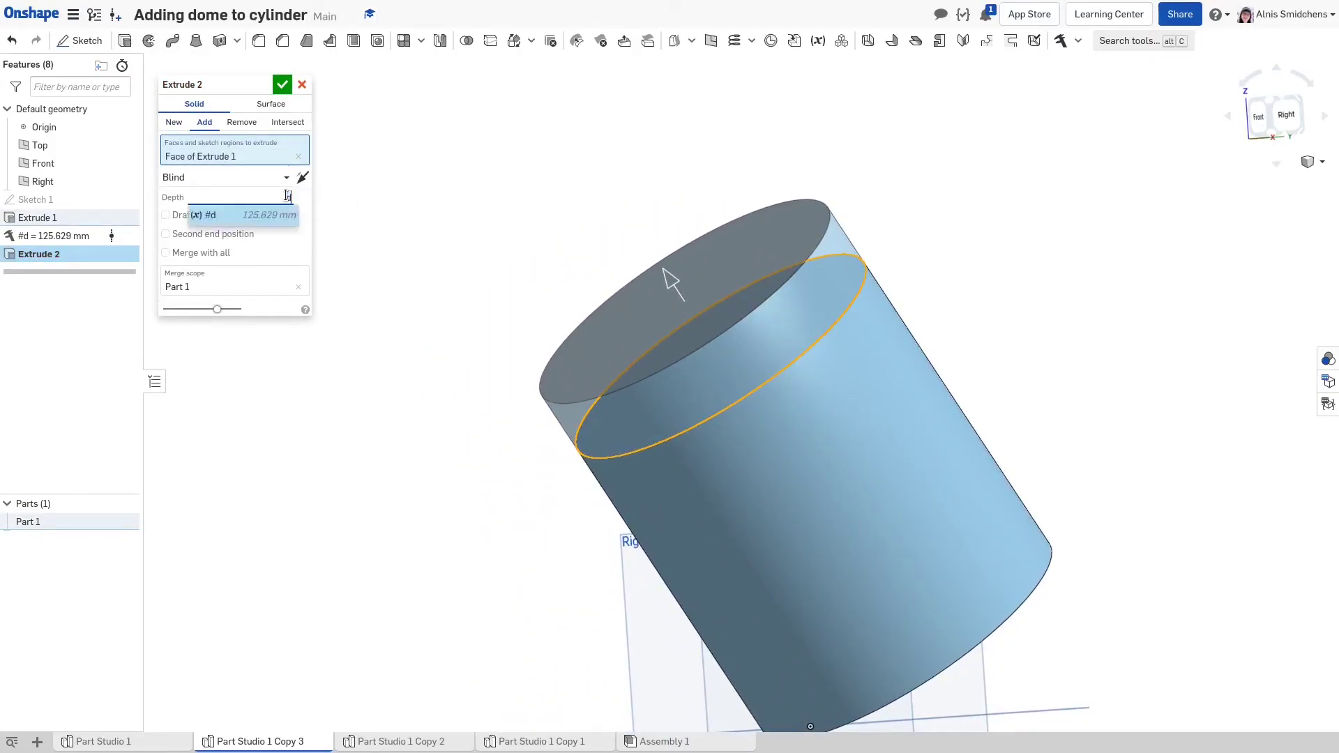
{"action": "type", "text": "#d /2"}
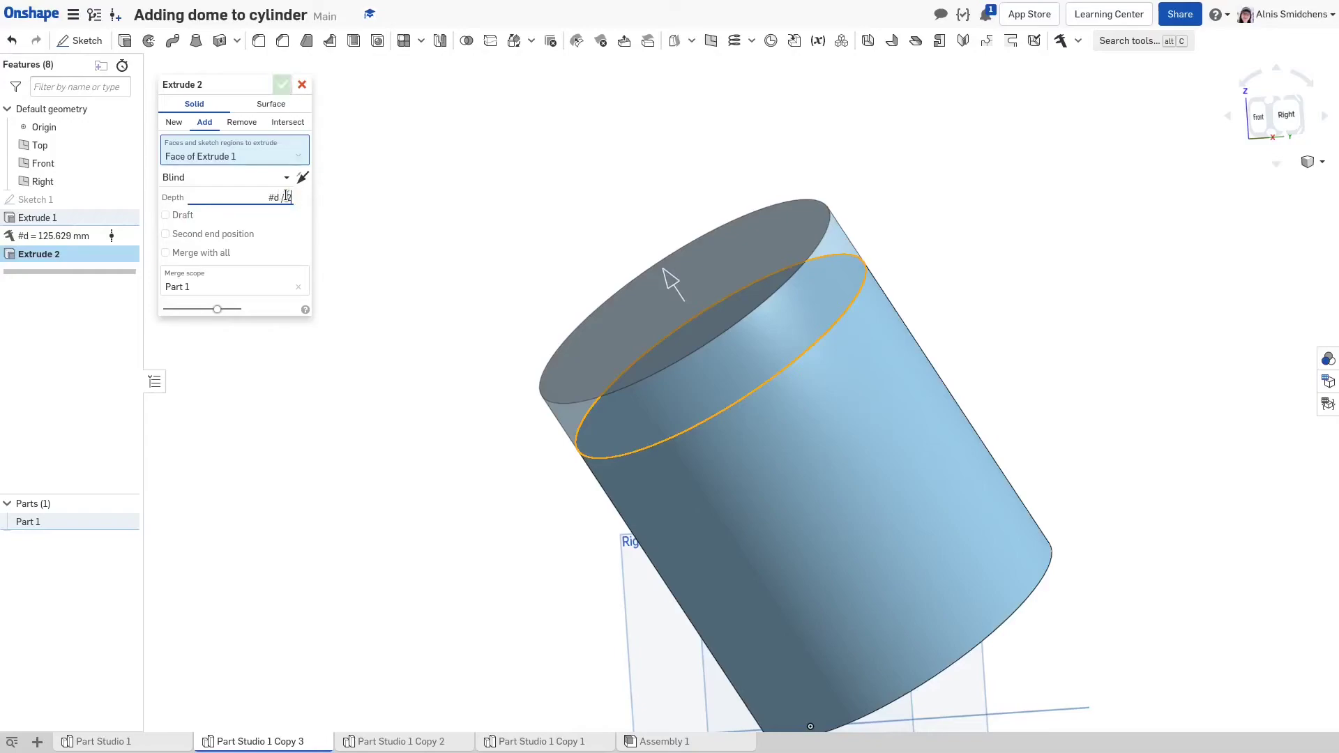
{"action": "key", "text": "Return"}
Fillet the extended cylinder's upper end face with a circular cross section and a radius of #d / 2
{"action": "left_click", "coordinate": [663, 203]}
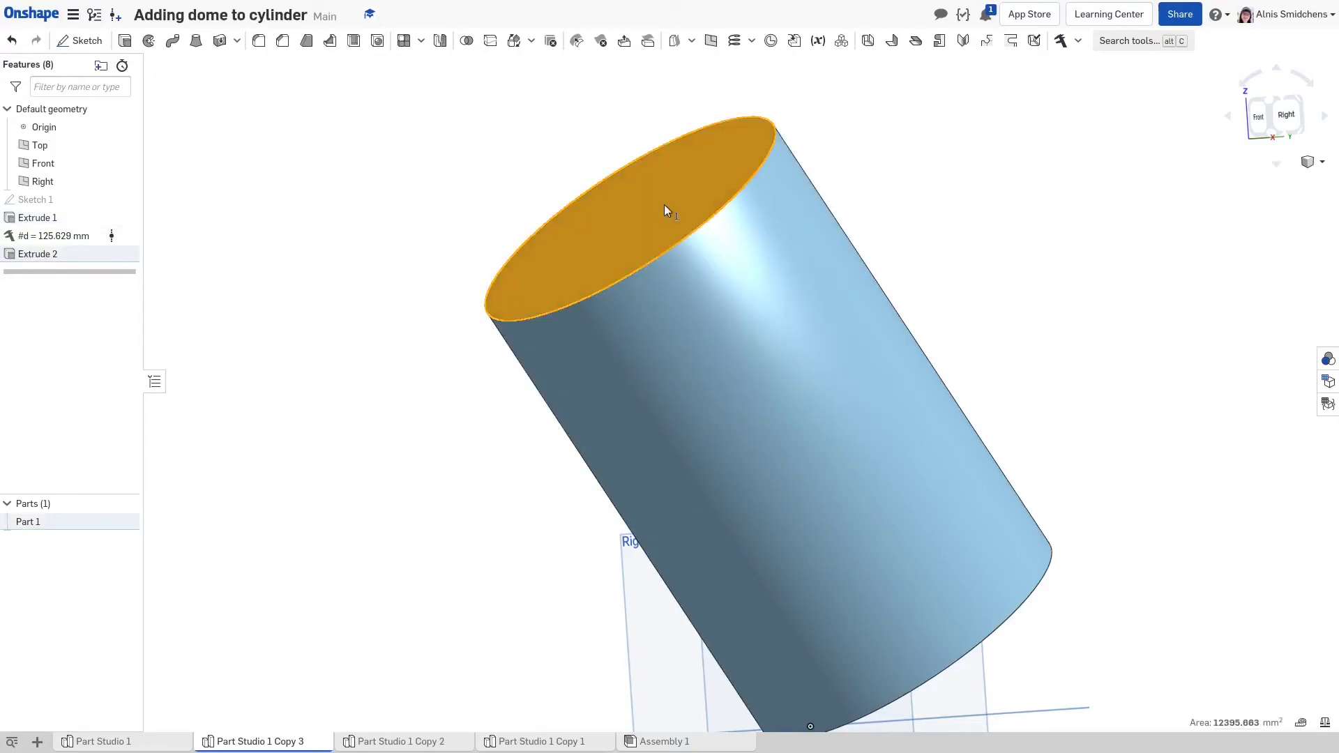
{"action": "right_click_drag", "start_coordinate": [664, 205], "coordinate": [684, 218]}
{"action": "key", "text": "shift+f"}
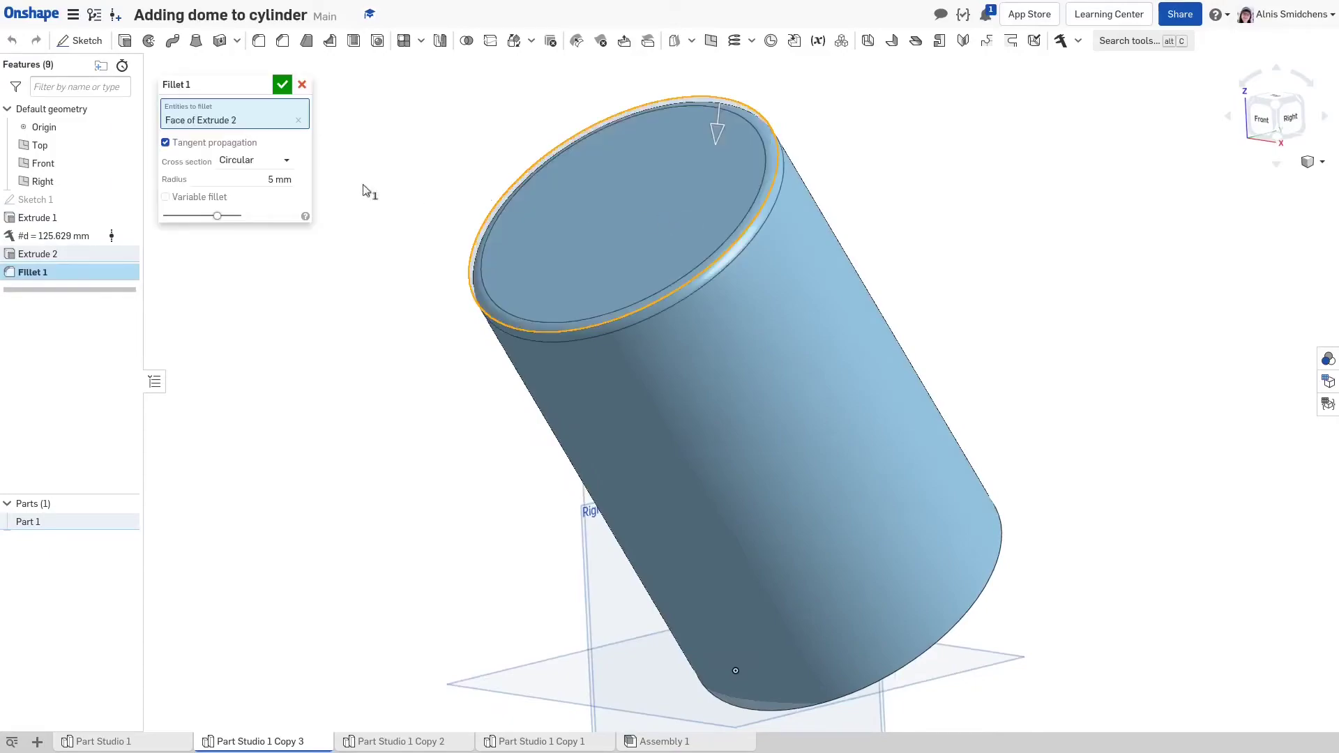
{"action": "left_click", "coordinate": [247, 175]}
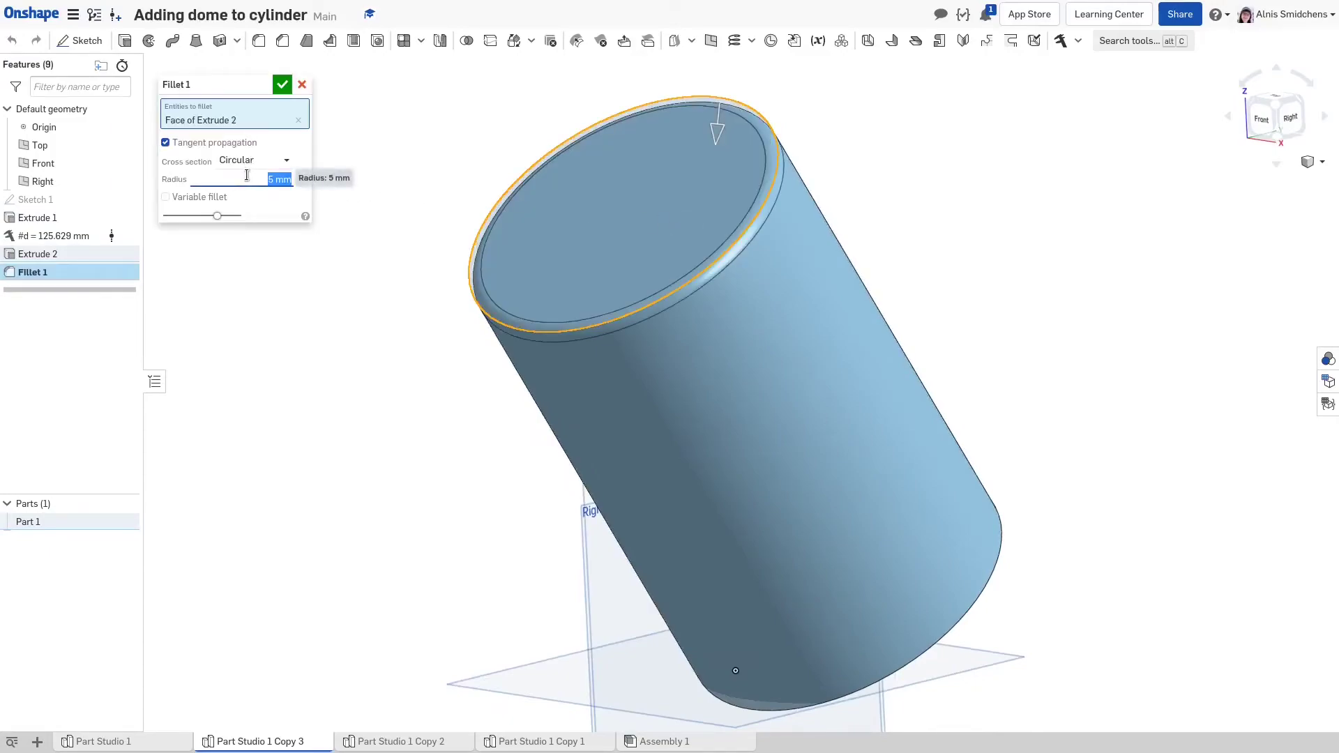
{"action": "type", "text": "#d / 2"}
{"action": "key", "text": "Return"}
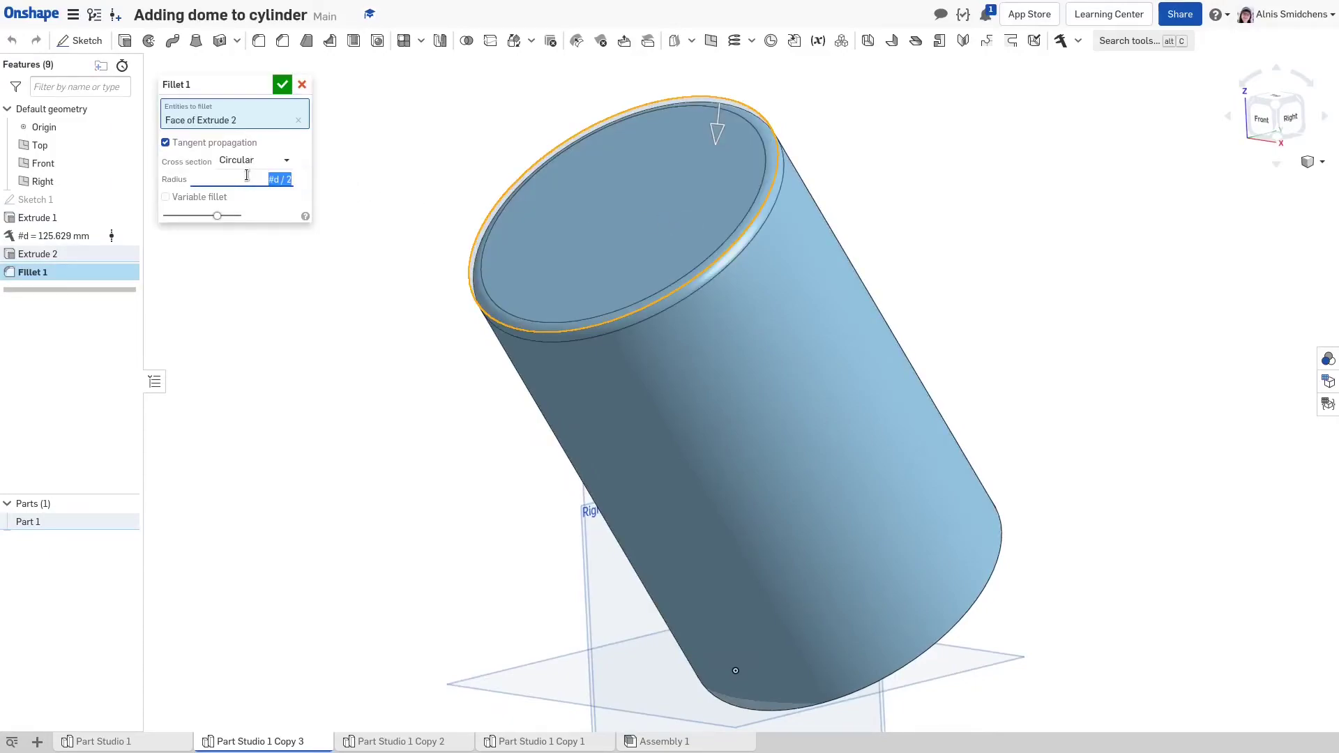
Change the dome fillet's cross section to Curvature
{"action": "scroll", "coordinate": [781, 259], "scroll_direction": "up", "scroll_amount": 1}
{"action": "right_click_drag", "start_coordinate": [709, 287], "coordinate": [771, 287]}
{"action": "middle_click_drag", "start_coordinate": [771, 287], "coordinate": [734, 306]}
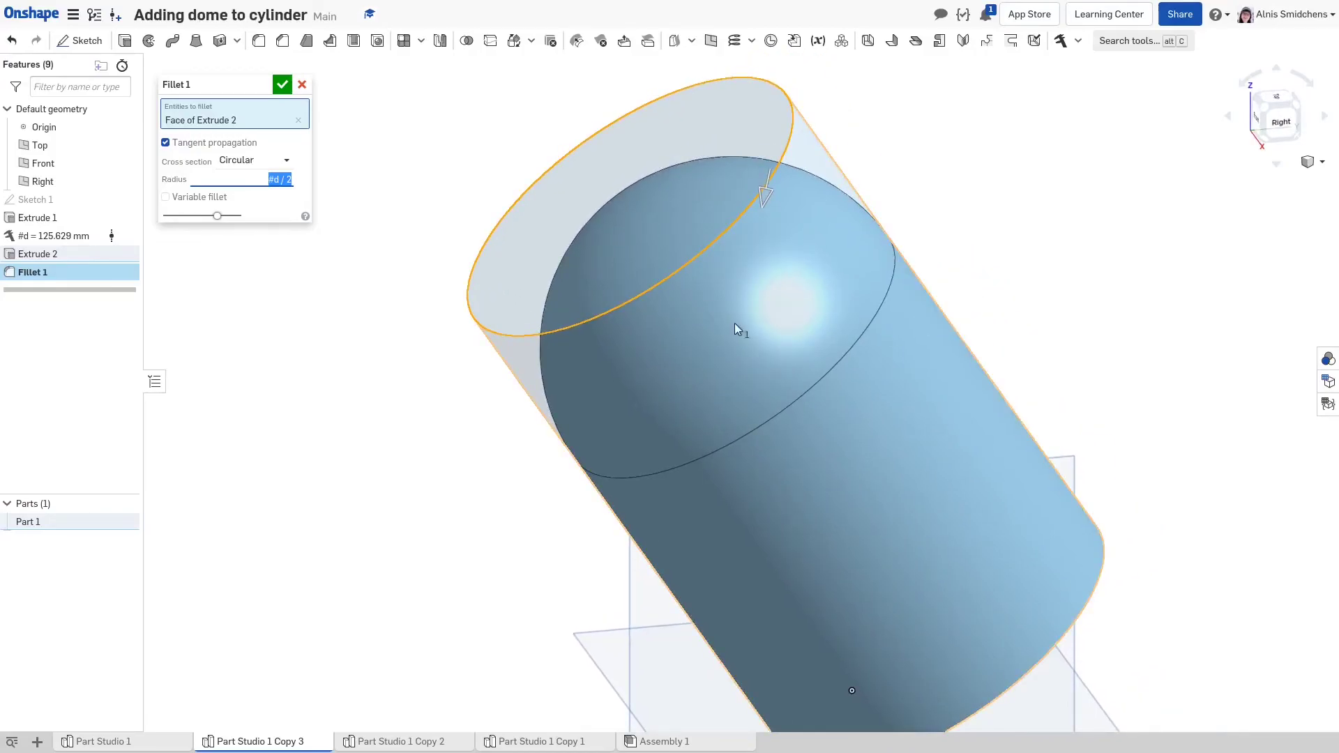
{"action": "right_click_drag", "start_coordinate": [738, 328], "coordinate": [711, 325]}
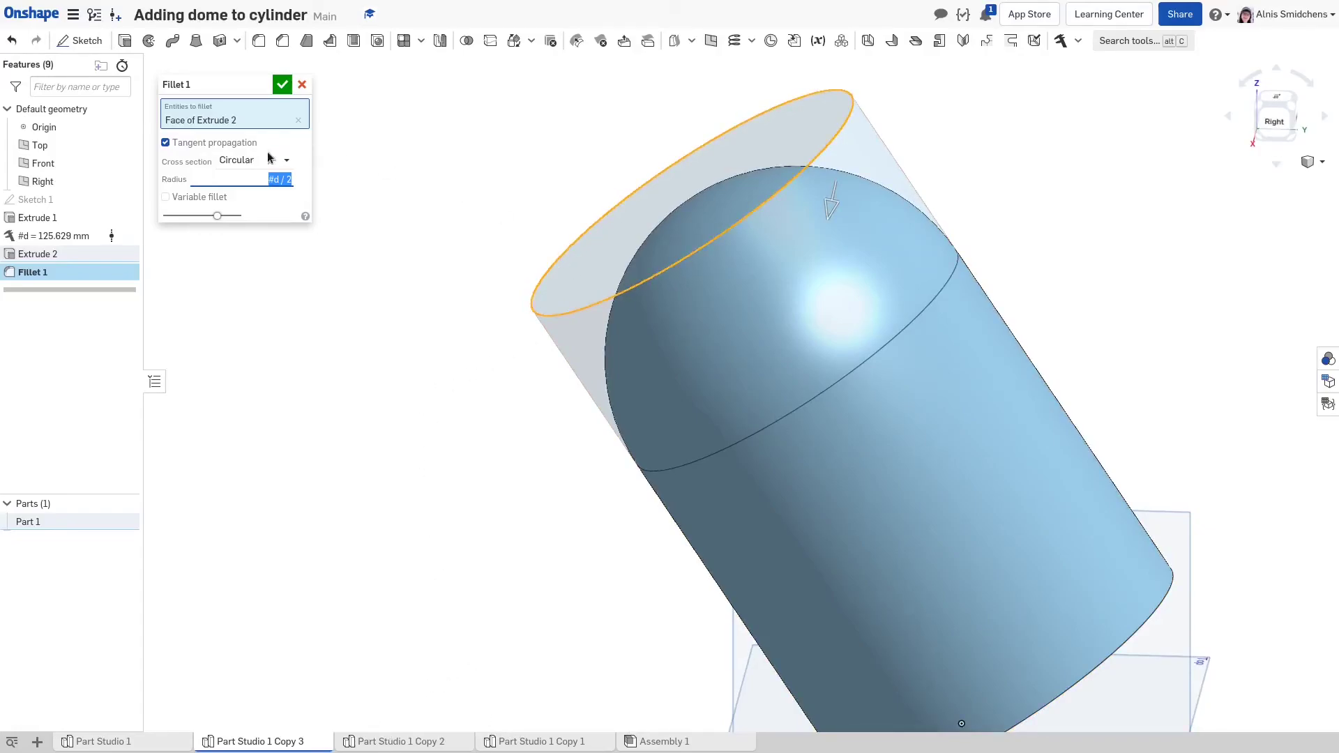
{"action": "left_click", "coordinate": [253, 160]}
{"action": "left_click", "coordinate": [255, 218]}
{"action": "scroll", "coordinate": [771, 279], "scroll_direction": "up", "scroll_amount": 1}
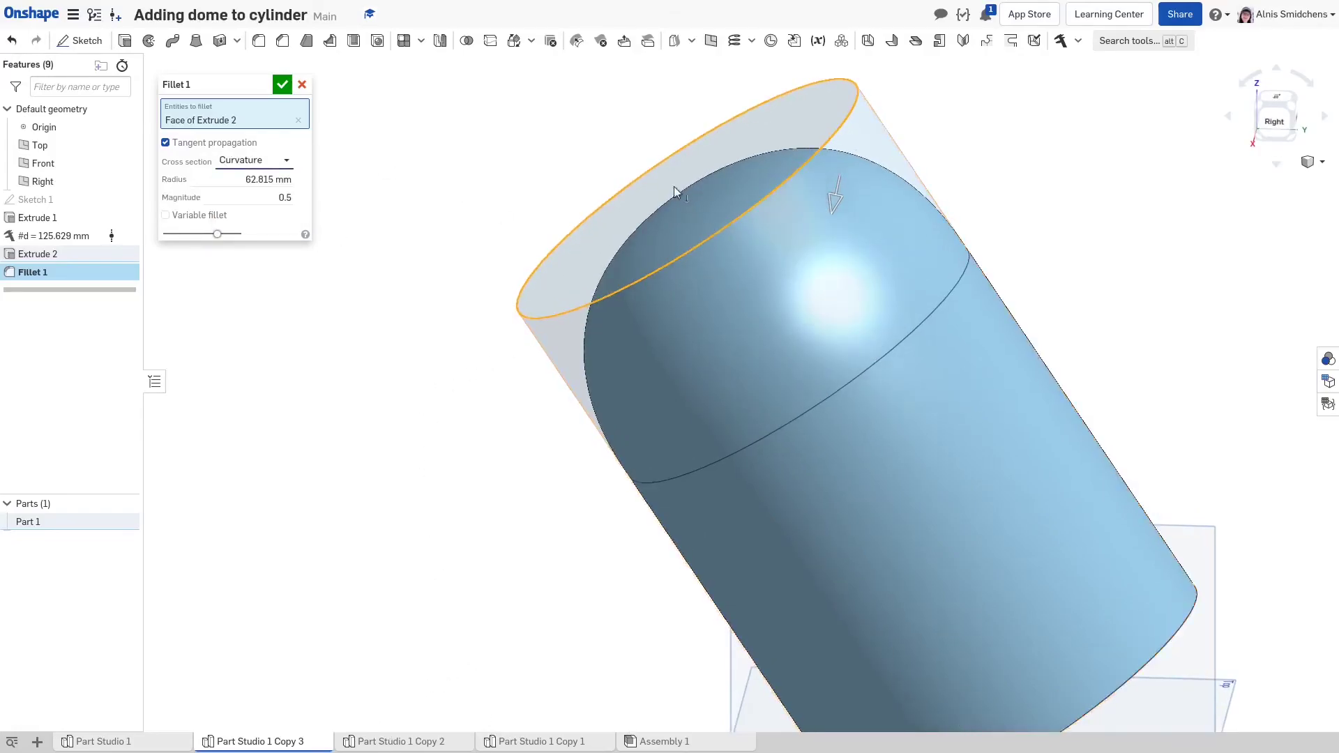
{"action": "scroll", "coordinate": [723, 274], "scroll_direction": "down", "scroll_amount": 1}
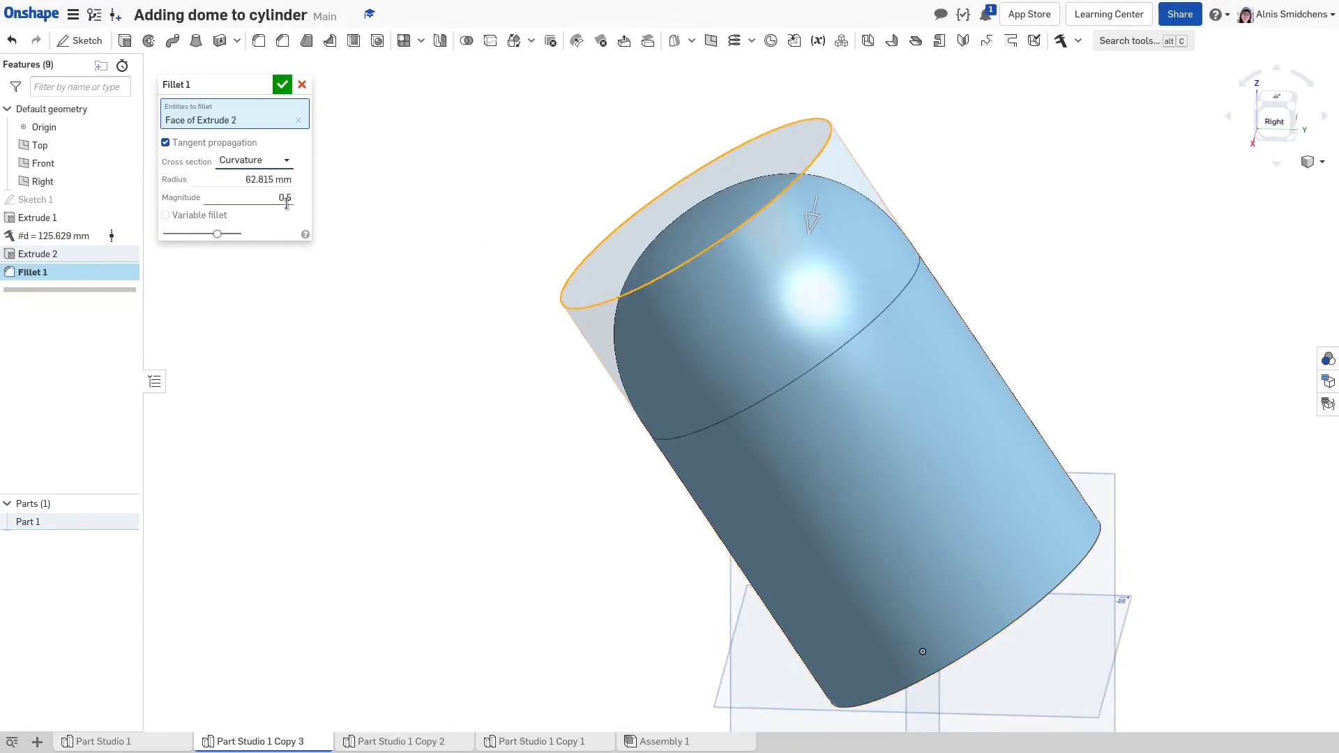
Try the Conic cross section with a rho of 0.5 for the dome fillet
{"action": "scroll", "coordinate": [893, 319], "scroll_direction": "up", "scroll_amount": 1}
{"action": "scroll", "coordinate": [893, 320], "scroll_direction": "down", "scroll_amount": 1}
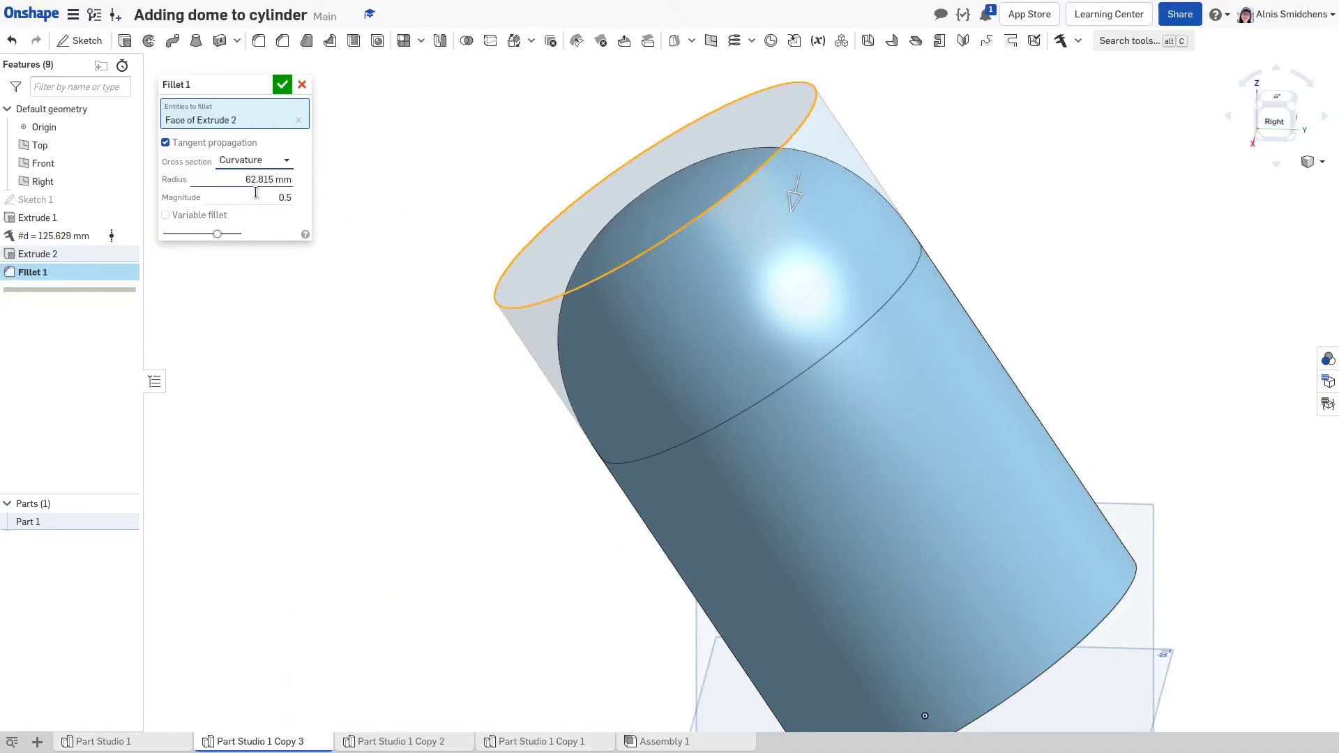
{"action": "scroll", "coordinate": [687, 254], "scroll_direction": "down", "scroll_amount": 1}
{"action": "right_click_drag", "start_coordinate": [707, 252], "coordinate": [645, 253]}
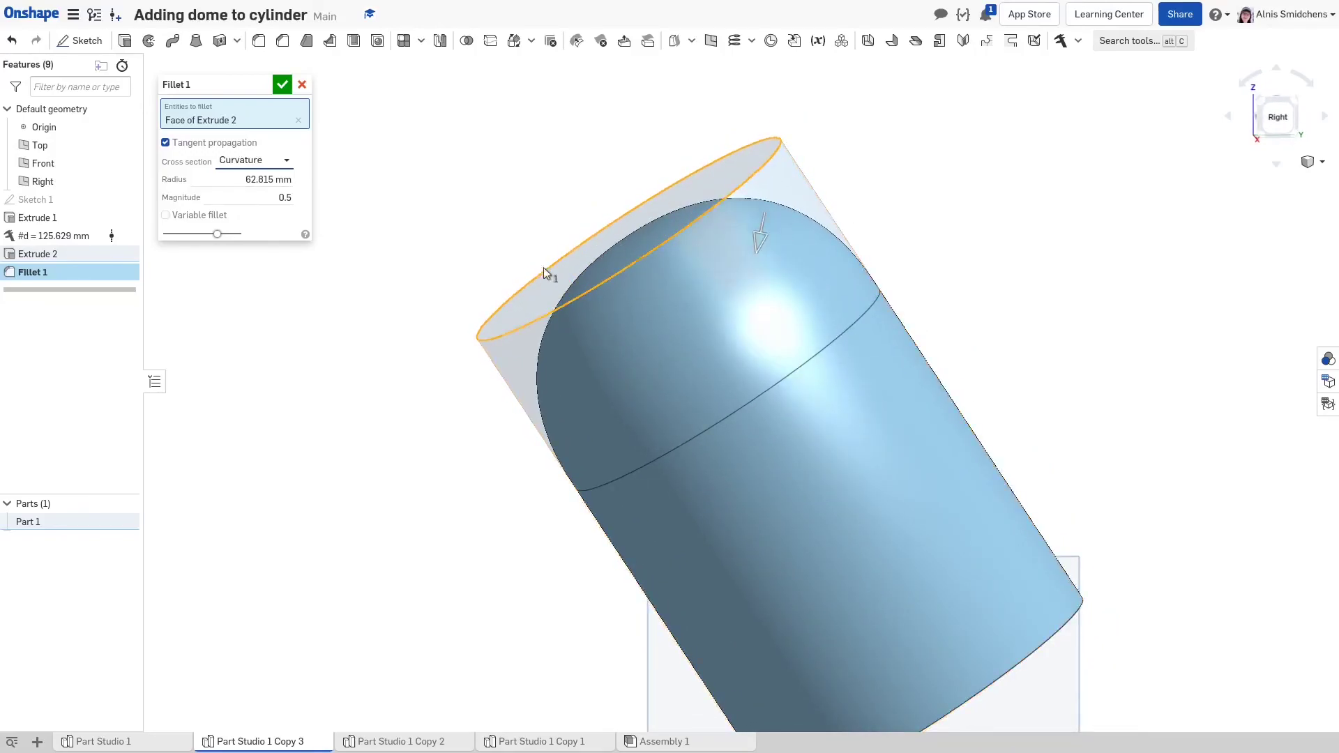
{"action": "right_click_drag", "start_coordinate": [452, 271], "coordinate": [614, 280]}
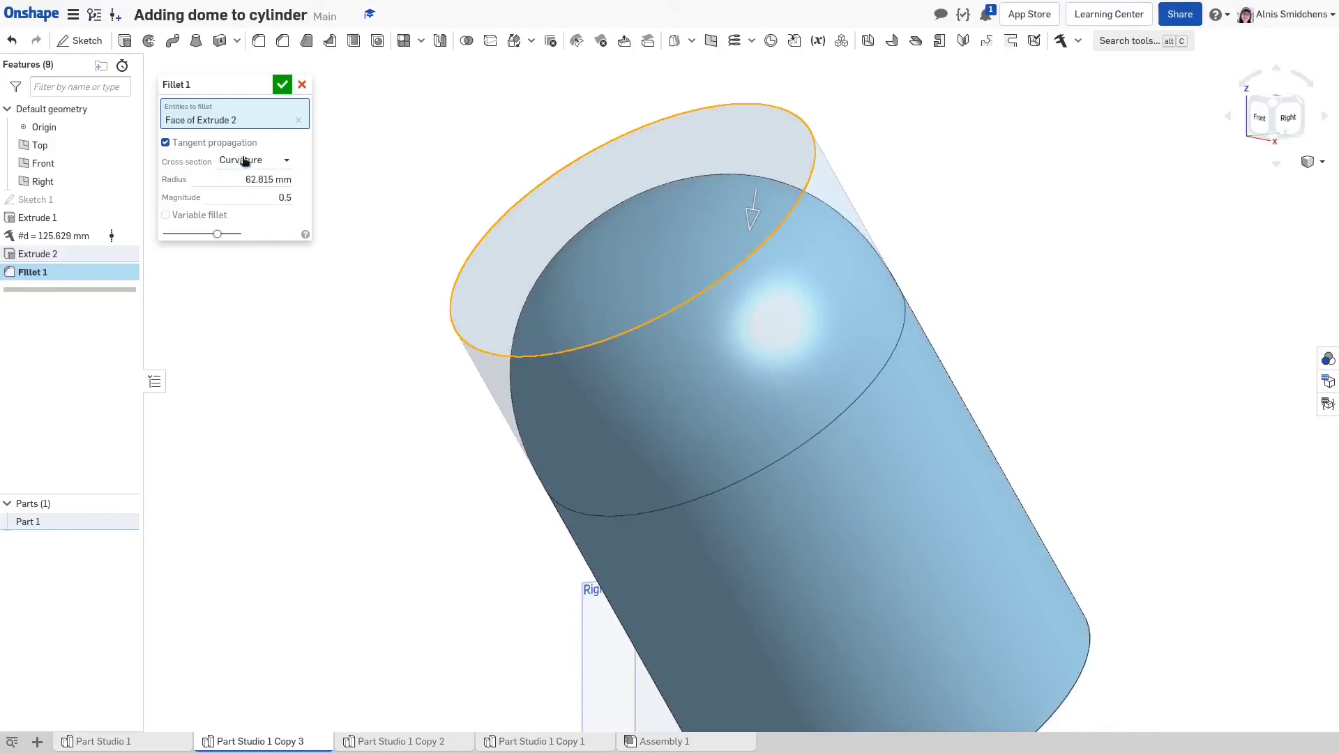
{"action": "left_click", "coordinate": [244, 161]}
{"action": "left_click", "coordinate": [328, 202]}
{"action": "scroll", "coordinate": [598, 256], "scroll_direction": "up", "scroll_amount": 1}
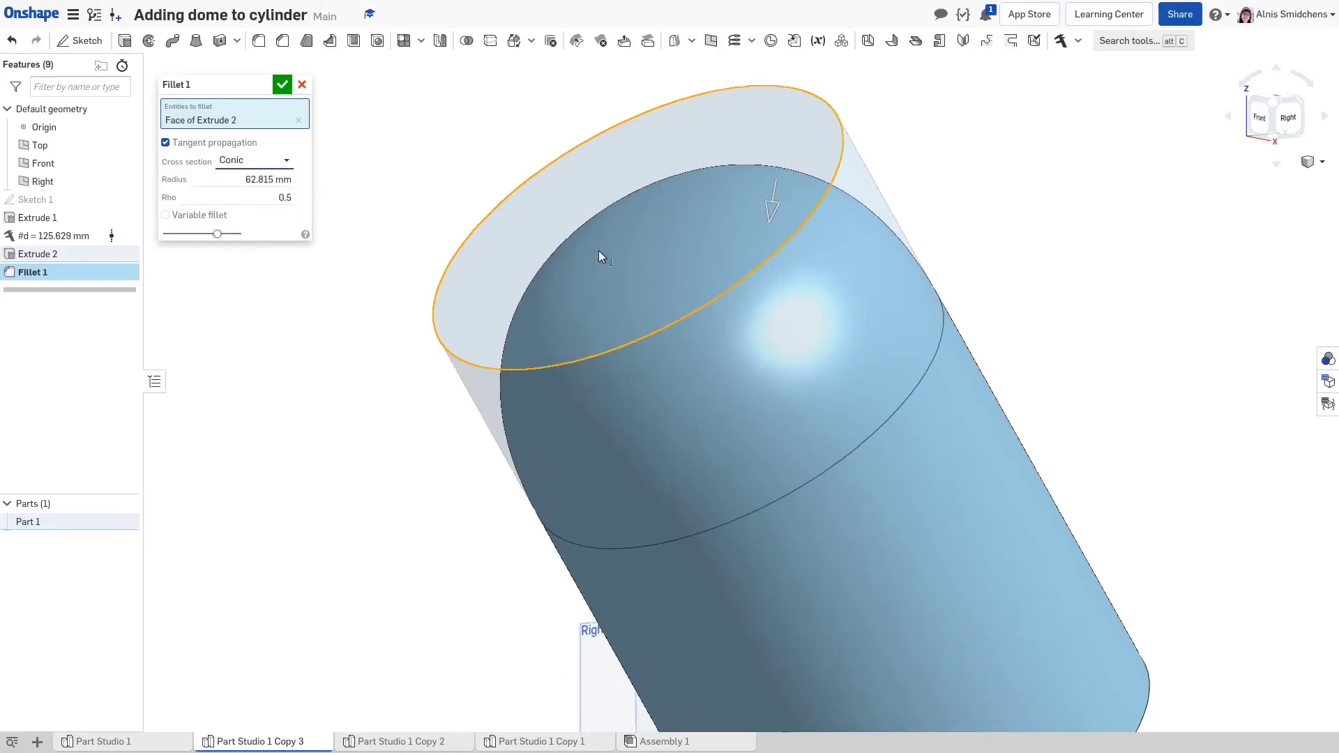
{"action": "mouse_move", "coordinate": [598, 251]}
{"action": "right_mouse_down"}
{"action": "mouse_move", "coordinate": [583, 233]}
{"action": "mouse_move", "coordinate": [587, 246]}
{"action": "right_mouse_up"}
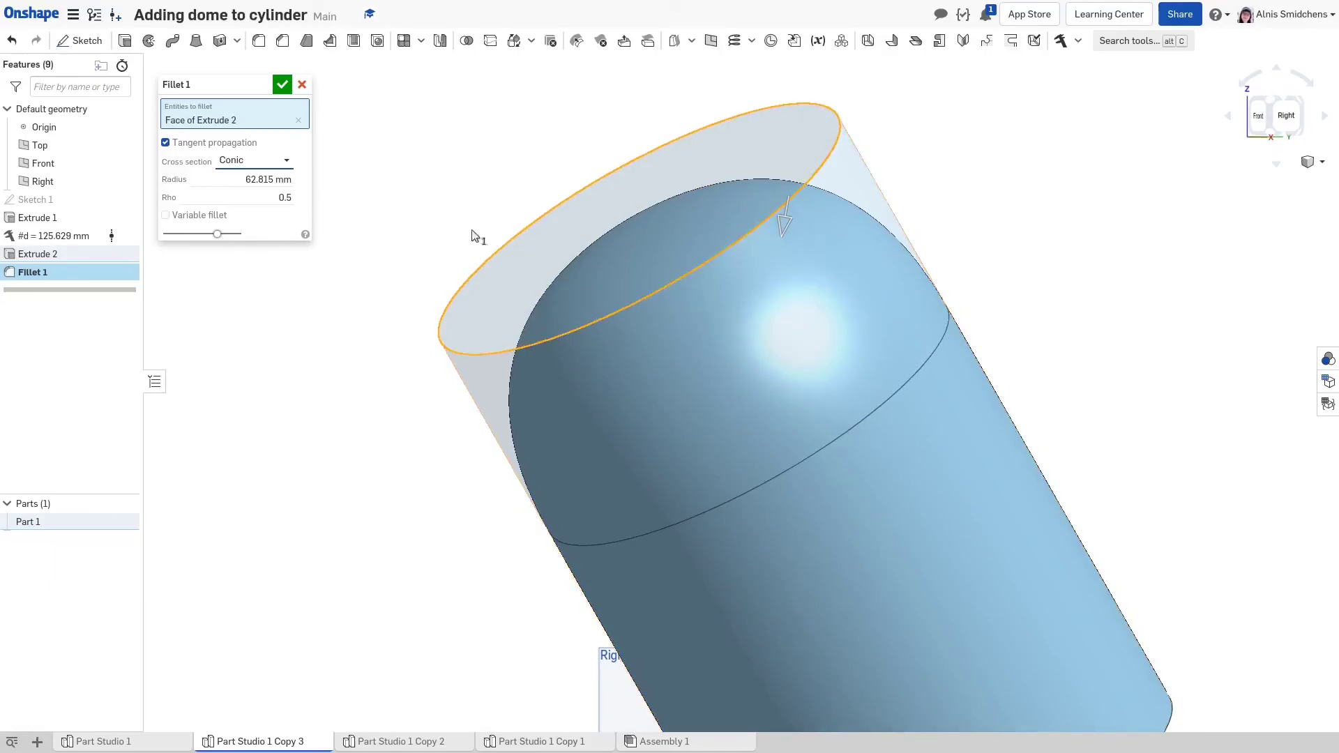
Set the dome fillet's cross section to Circular and accept the fillet
{"action": "left_click", "coordinate": [240, 161]}
{"action": "left_click", "coordinate": [249, 184]}
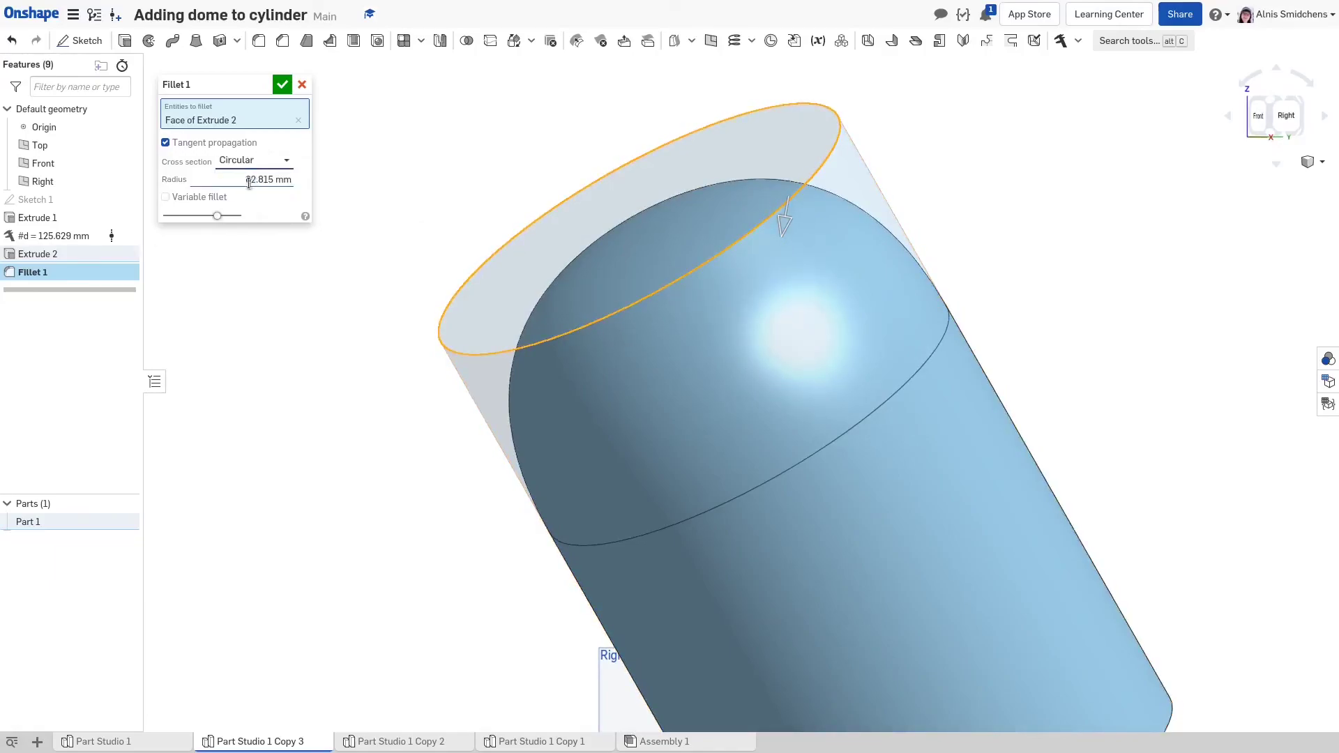
{"action": "left_click", "coordinate": [282, 84]}
Examine the filleted dome, and compare it with the zebra-striped domes in Part Studio 1 Copy 2 and Part Studio 1 Copy 1
{"action": "middle_click_drag", "start_coordinate": [787, 271], "coordinate": [648, 205]}
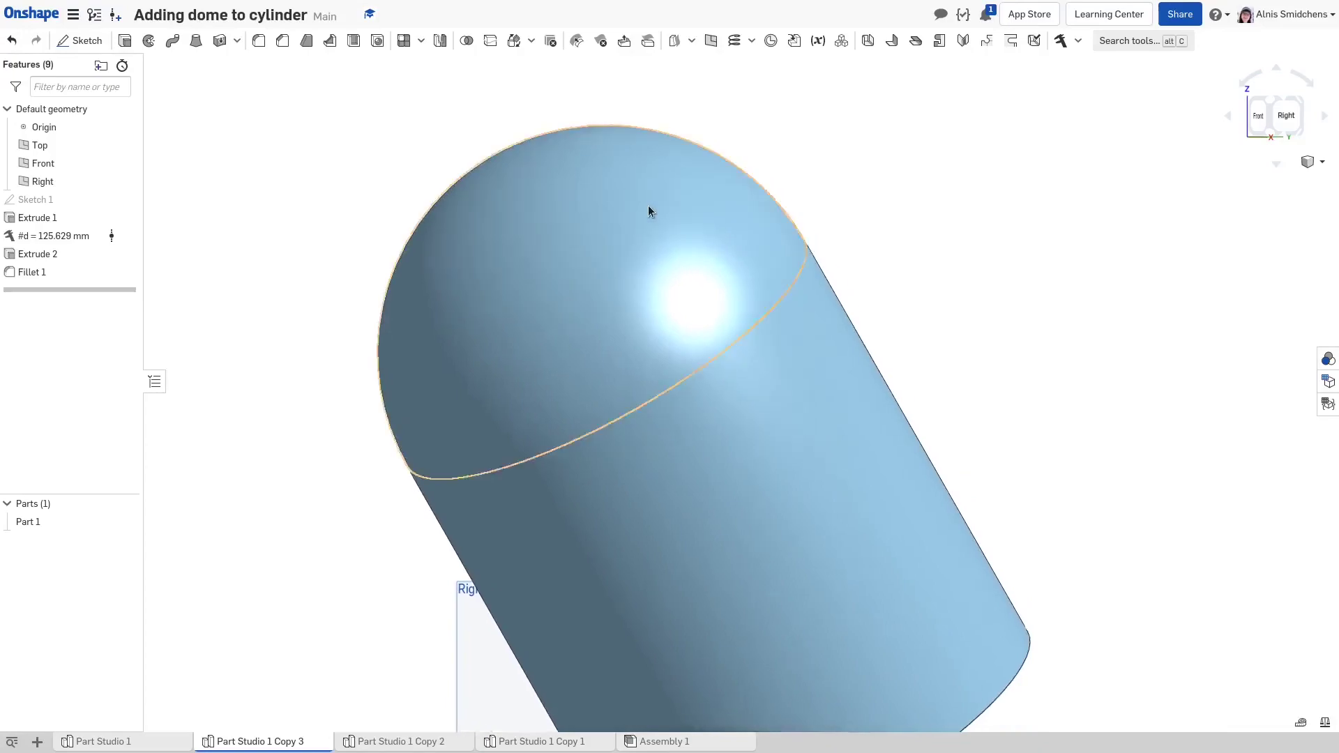
{"action": "right_click_drag", "start_coordinate": [648, 205], "coordinate": [674, 241]}
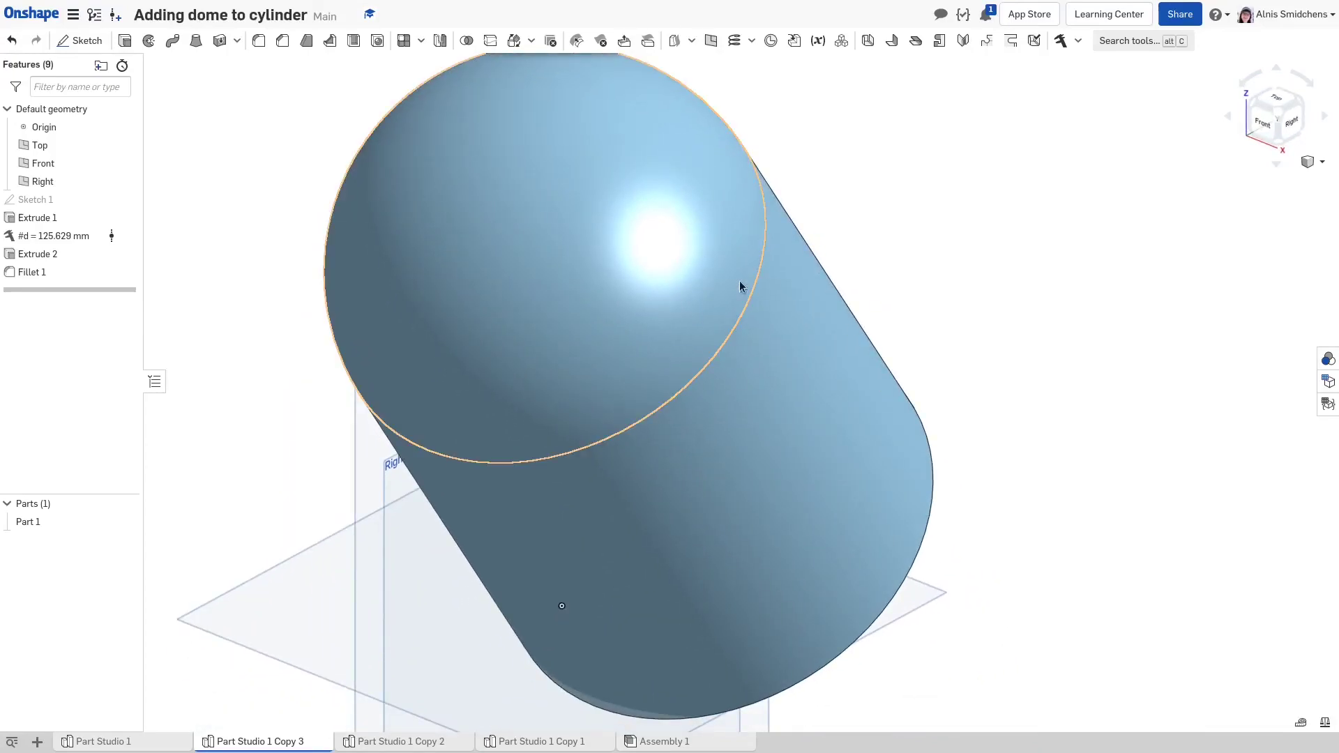
{"action": "scroll", "coordinate": [739, 281], "scroll_direction": "down", "scroll_amount": 1}
{"action": "right_click_drag", "start_coordinate": [740, 280], "coordinate": [741, 261]}
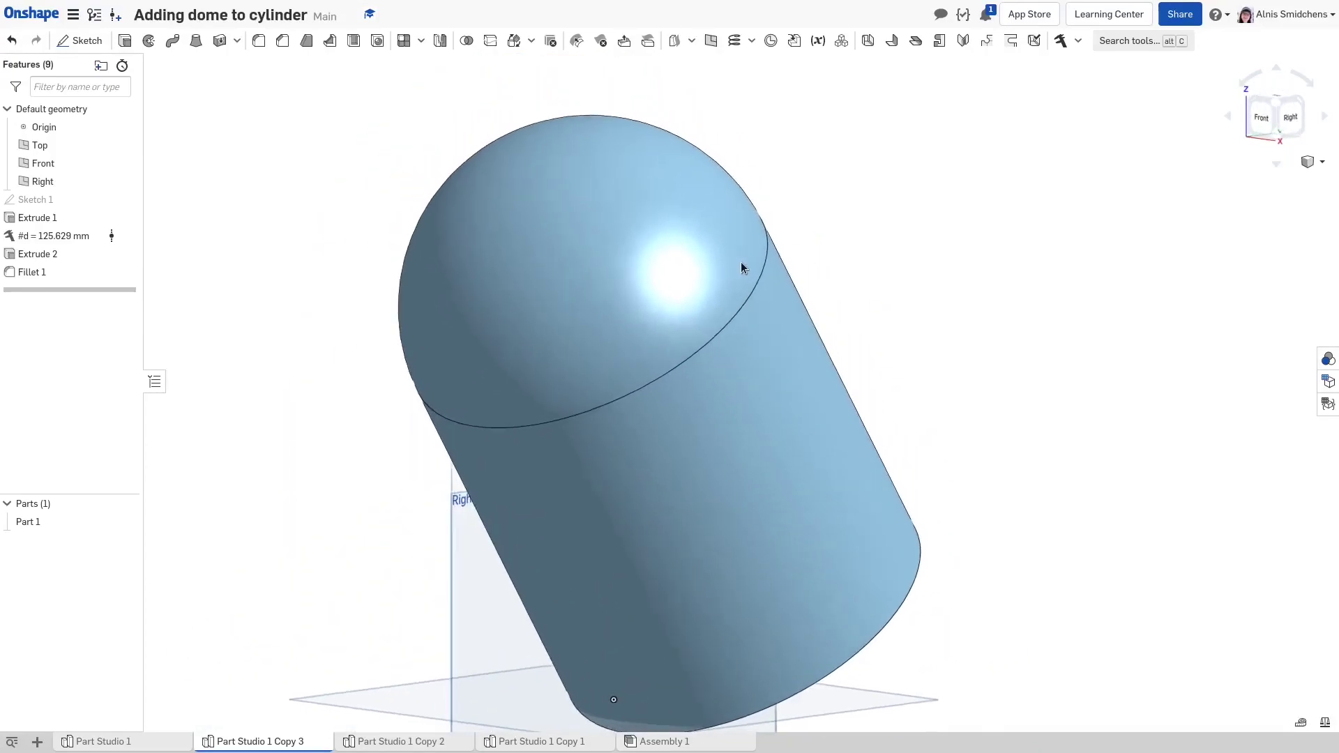
{"action": "left_click", "coordinate": [387, 743]}
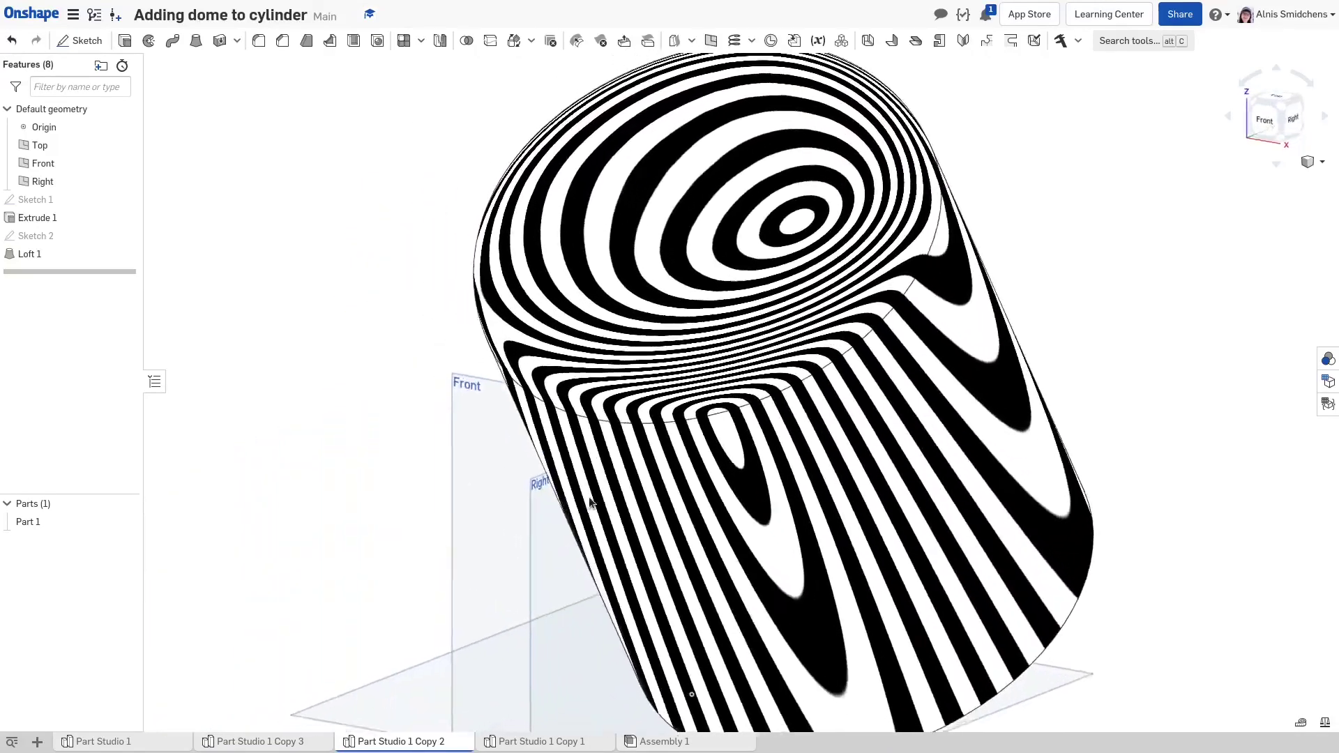
{"action": "left_click", "coordinate": [501, 744]}
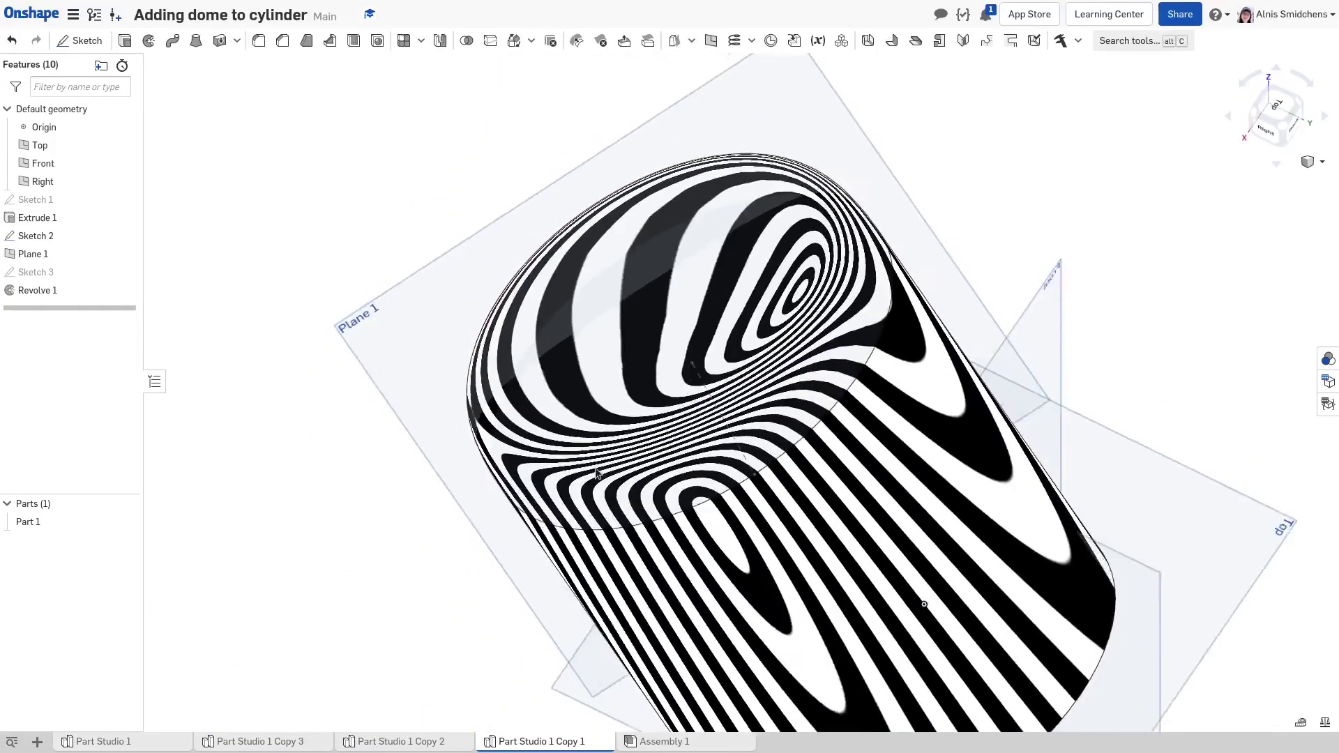
{"action": "right_click_drag", "start_coordinate": [596, 474], "coordinate": [843, 475]}
{"action": "middle_click_drag", "start_coordinate": [677, 516], "coordinate": [818, 371]}
{"action": "scroll", "coordinate": [557, 516], "scroll_direction": "up", "scroll_amount": 2}
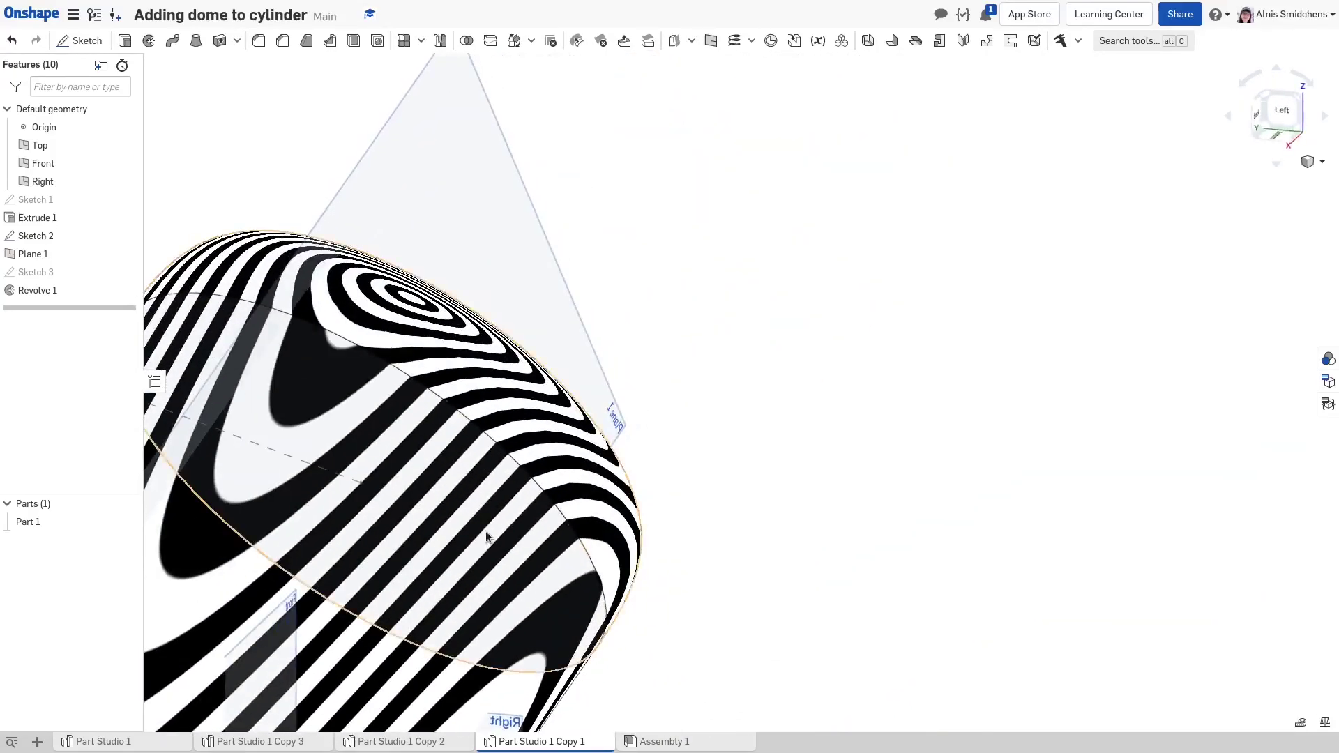